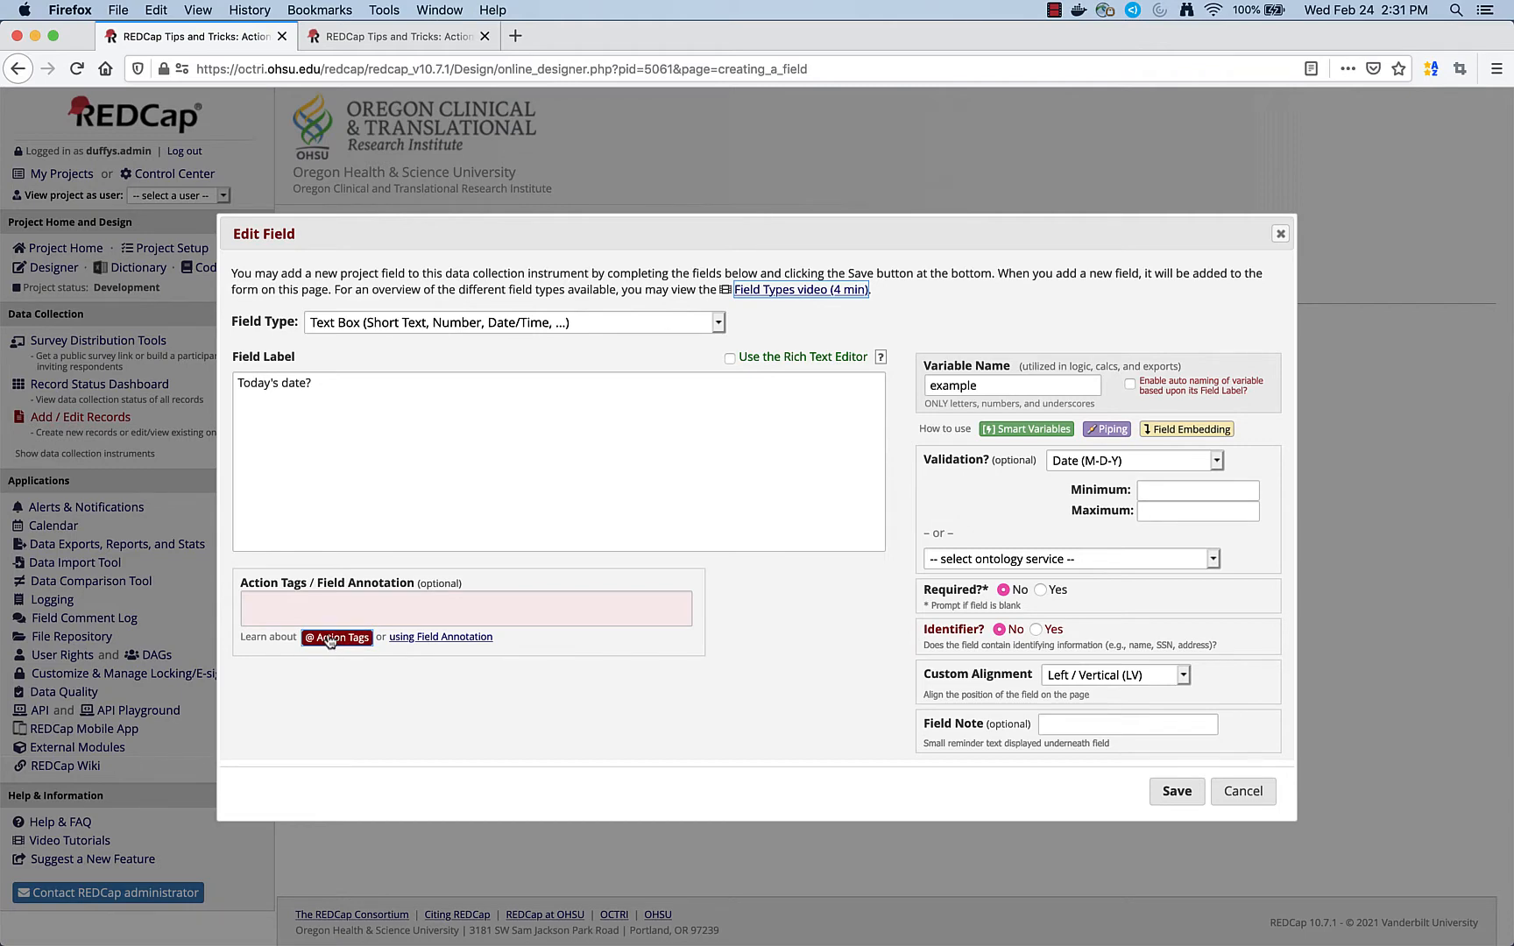
Open the action tag reference for the new date field and look through the available tags and their descriptions
left_click(329, 639)
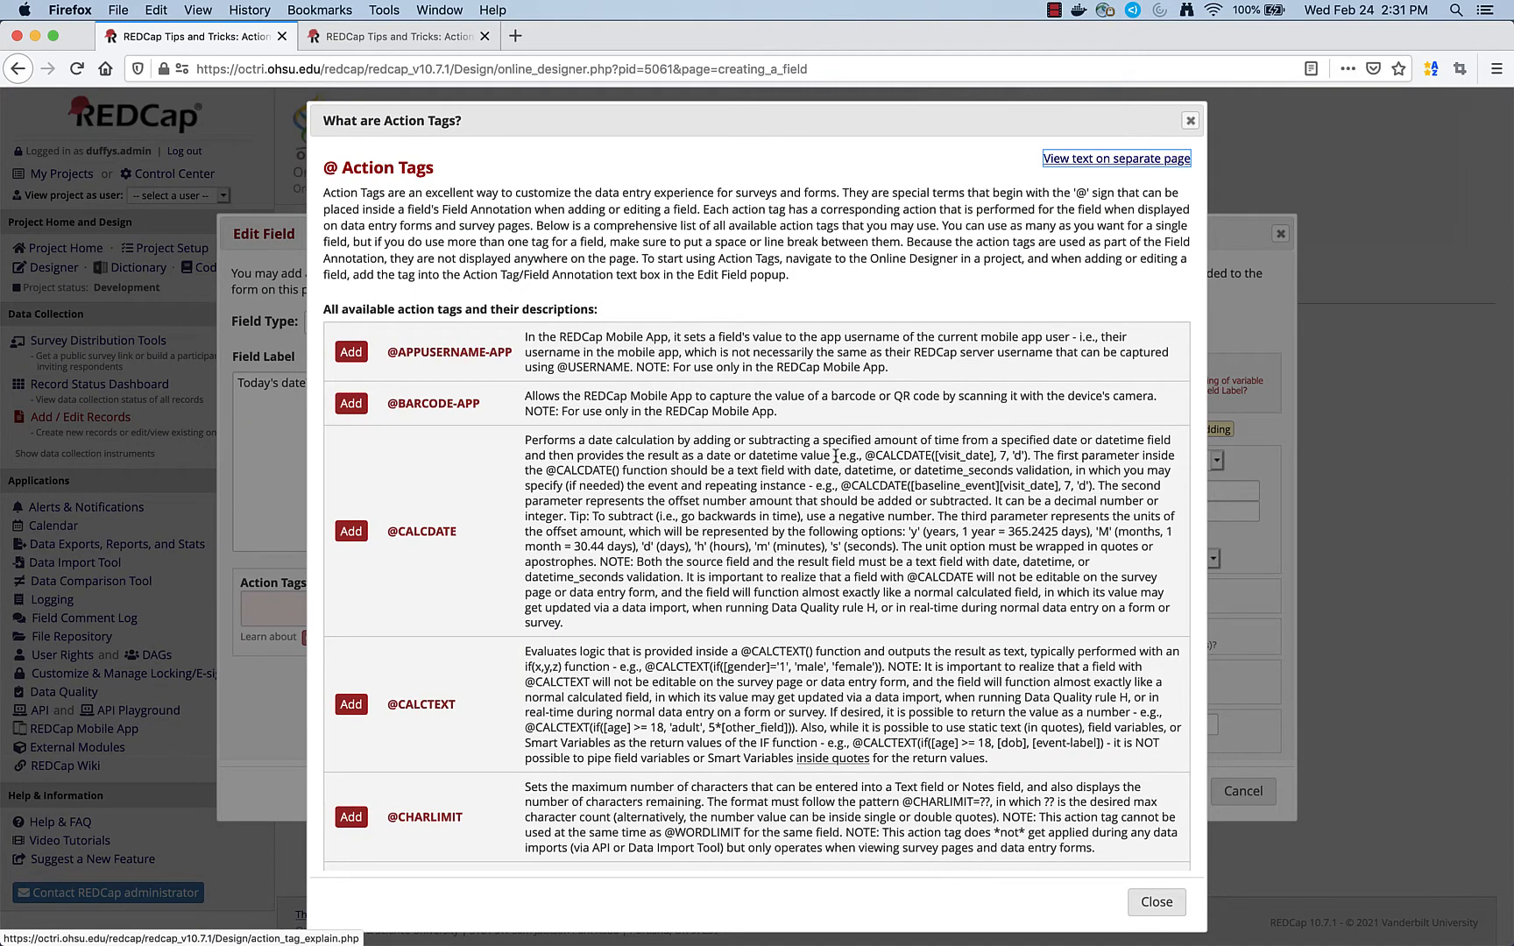
scroll(835, 456, "down", 20)
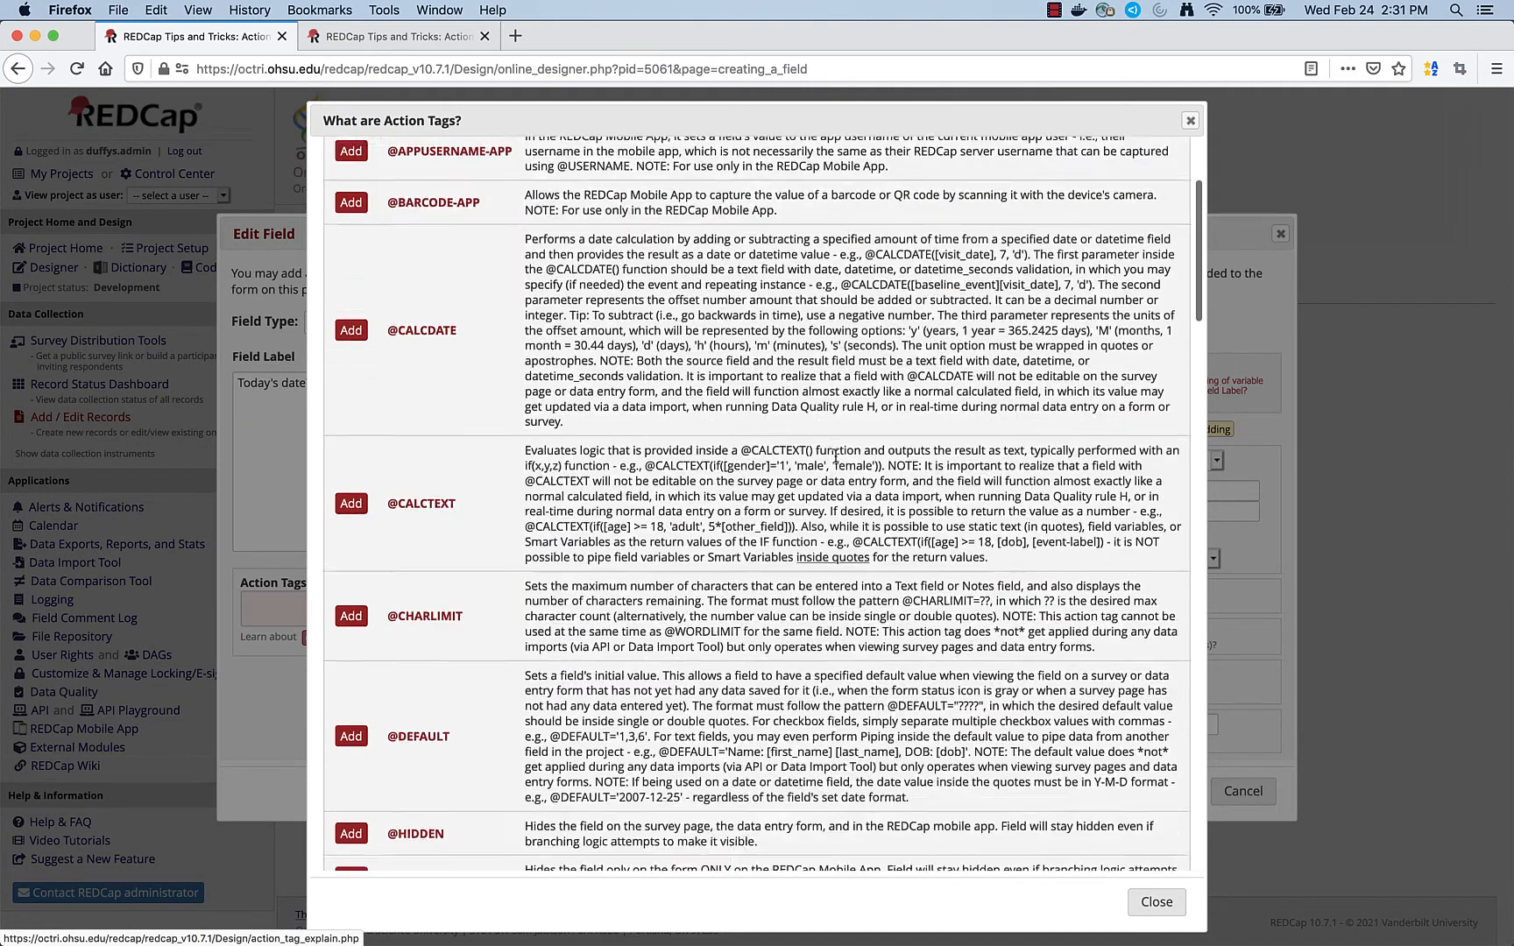
scroll(835, 455, "down", 7)
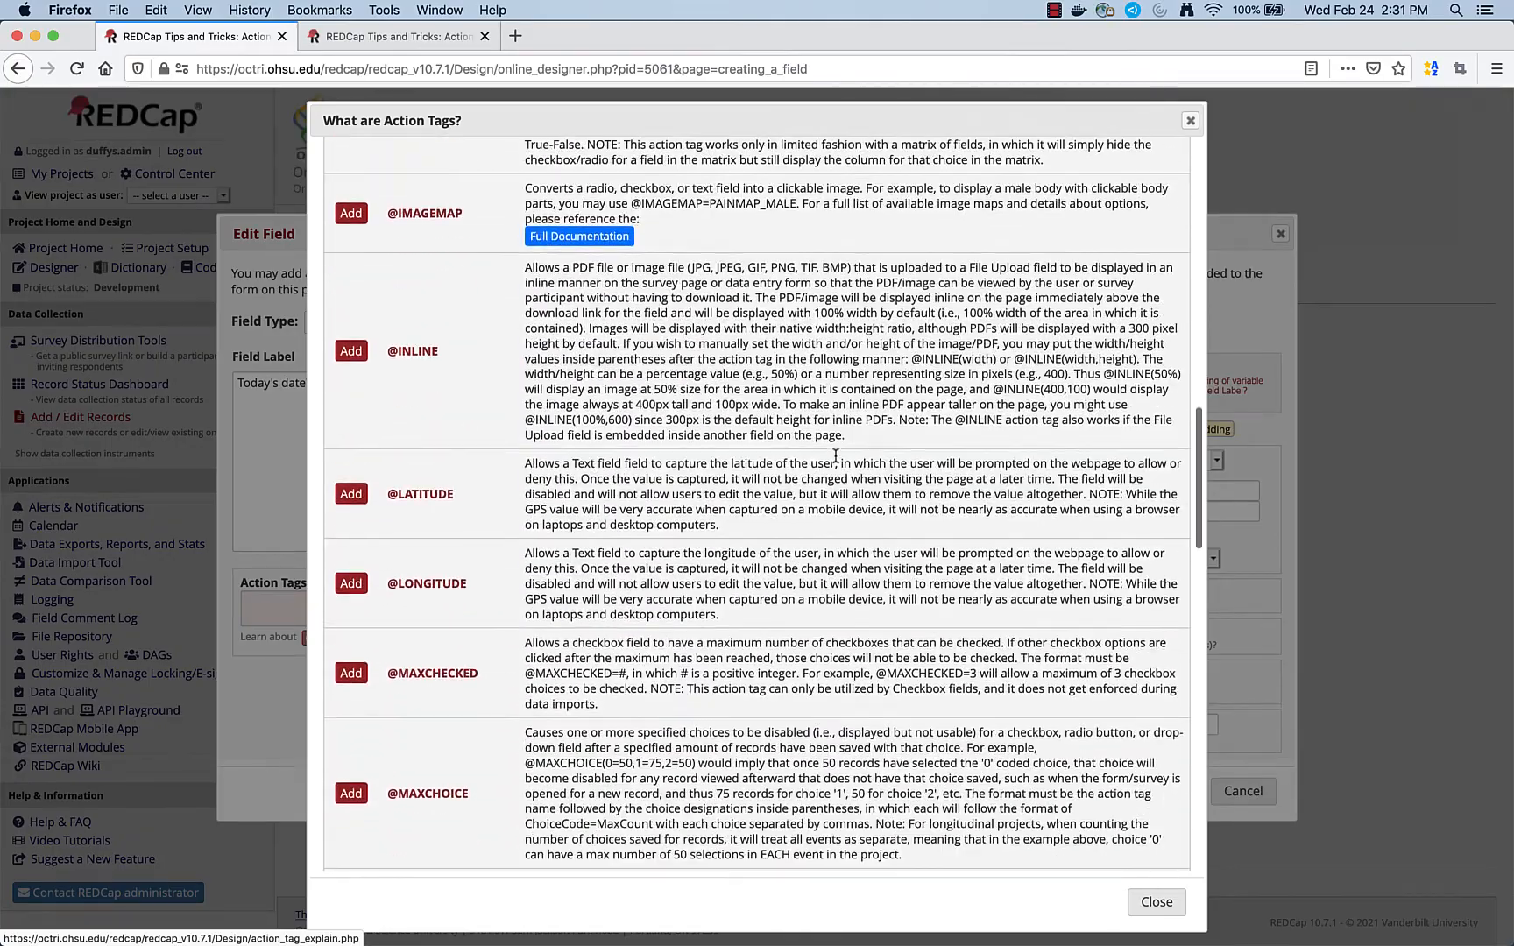
scroll(835, 455, "down", 8)
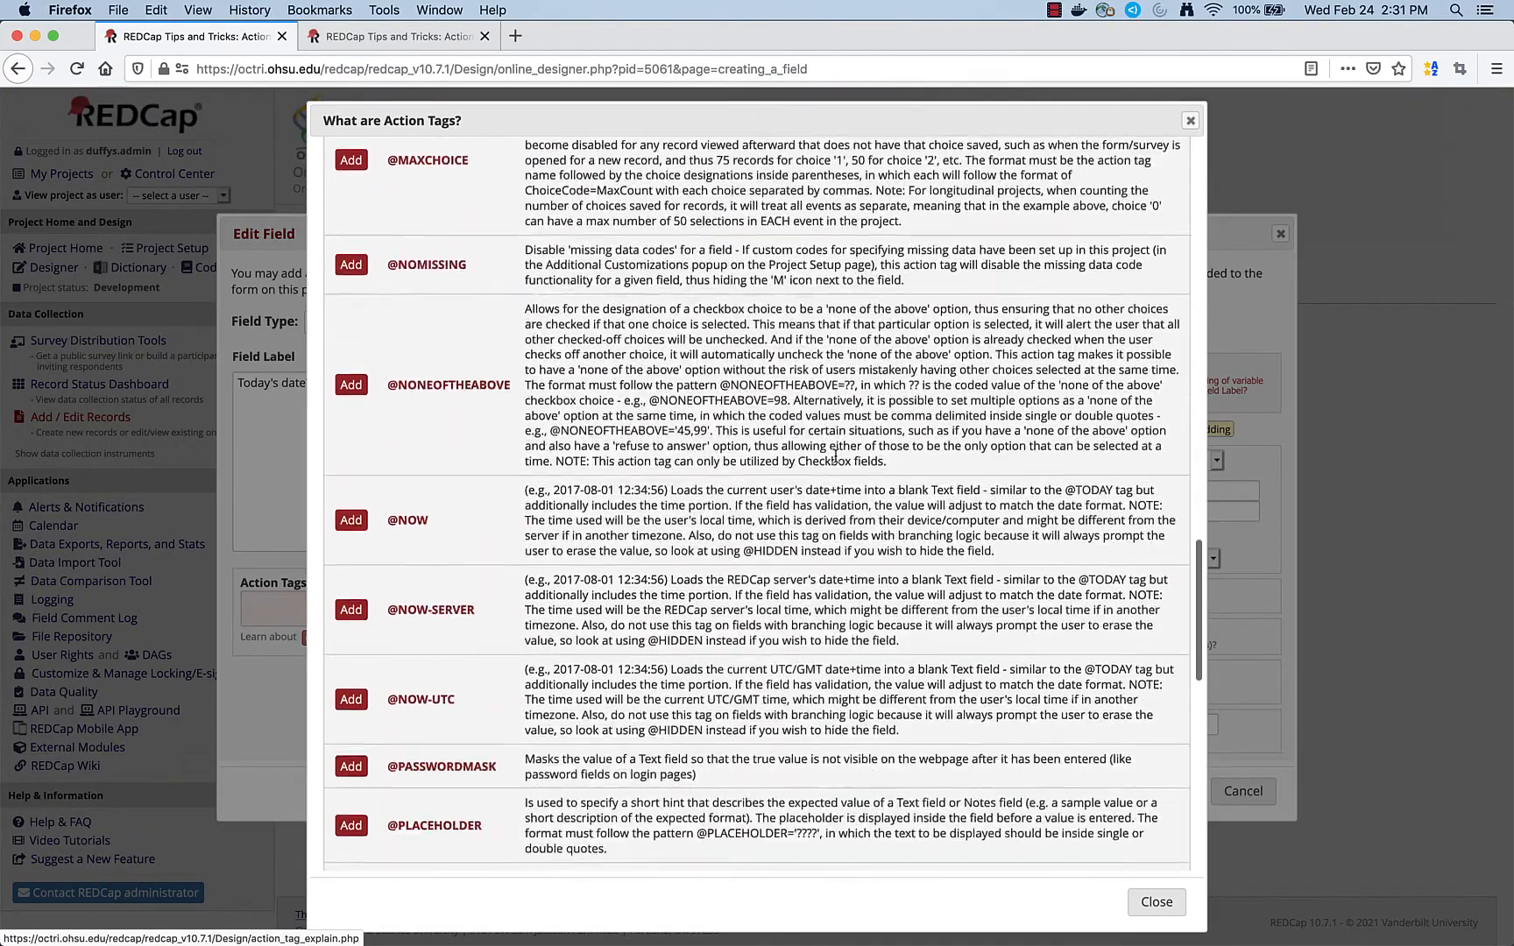
scroll(835, 456, "down", 6)
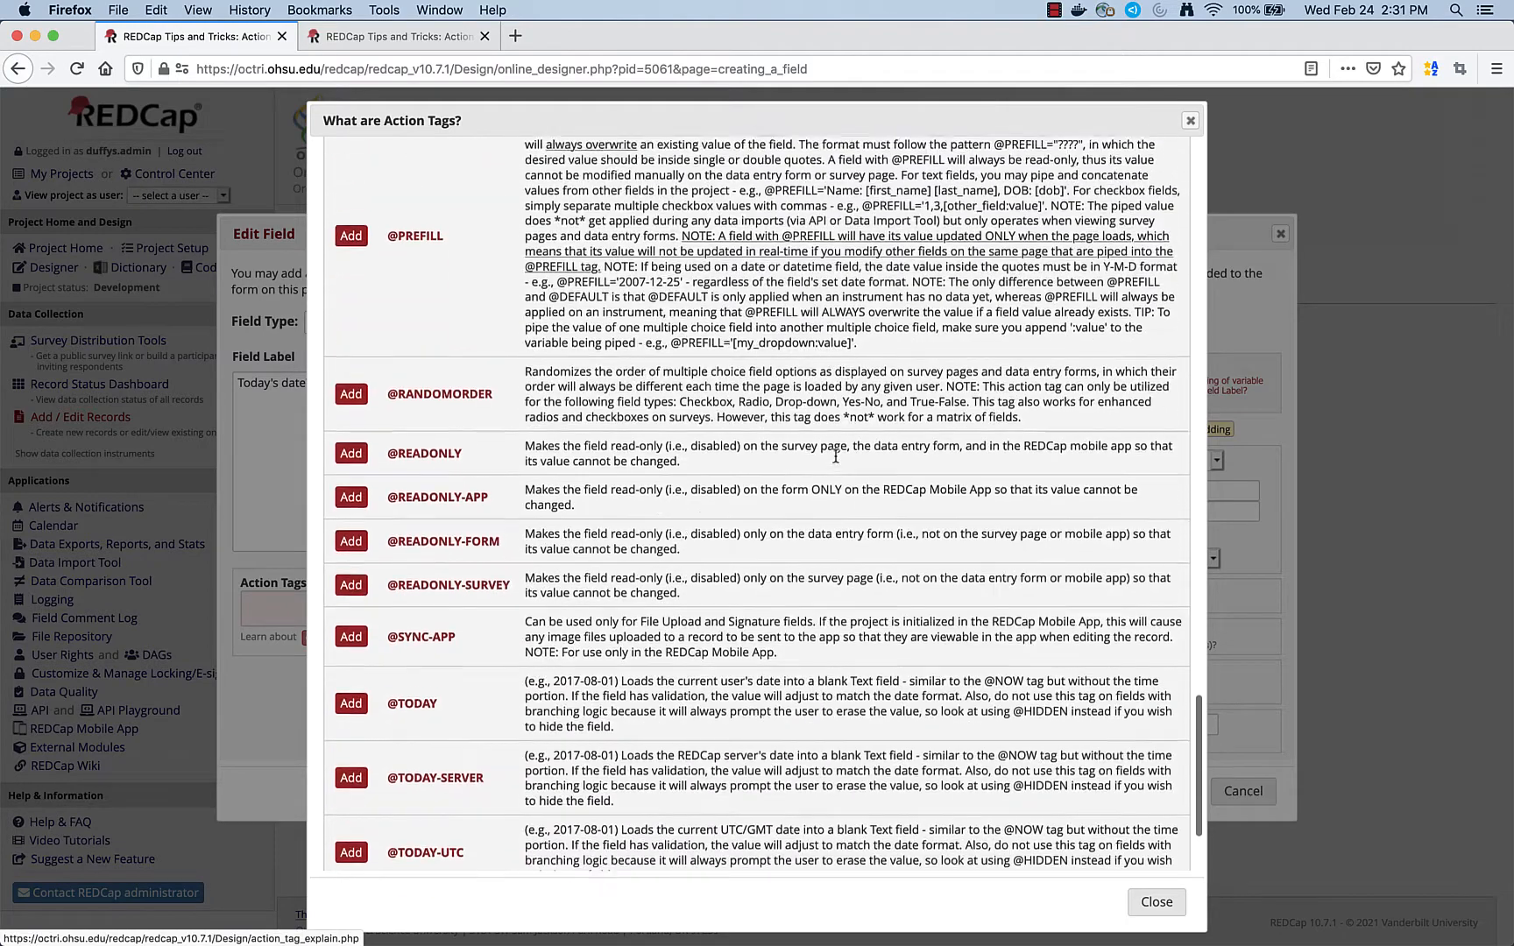
scroll(835, 457, "up", 5)
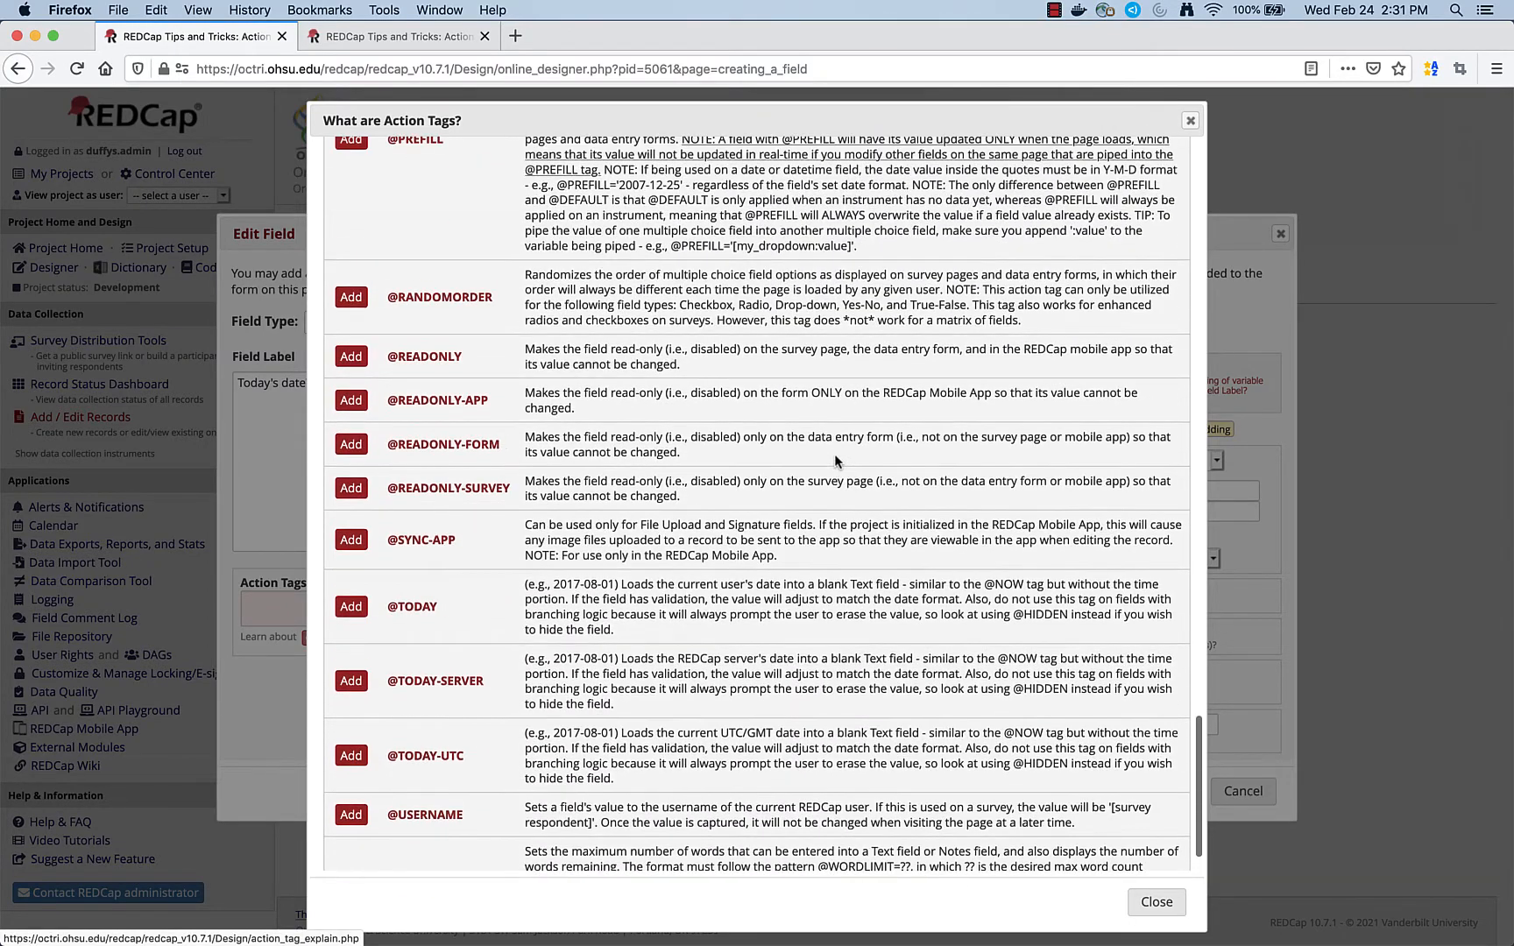
scroll(835, 456, "up", 5)
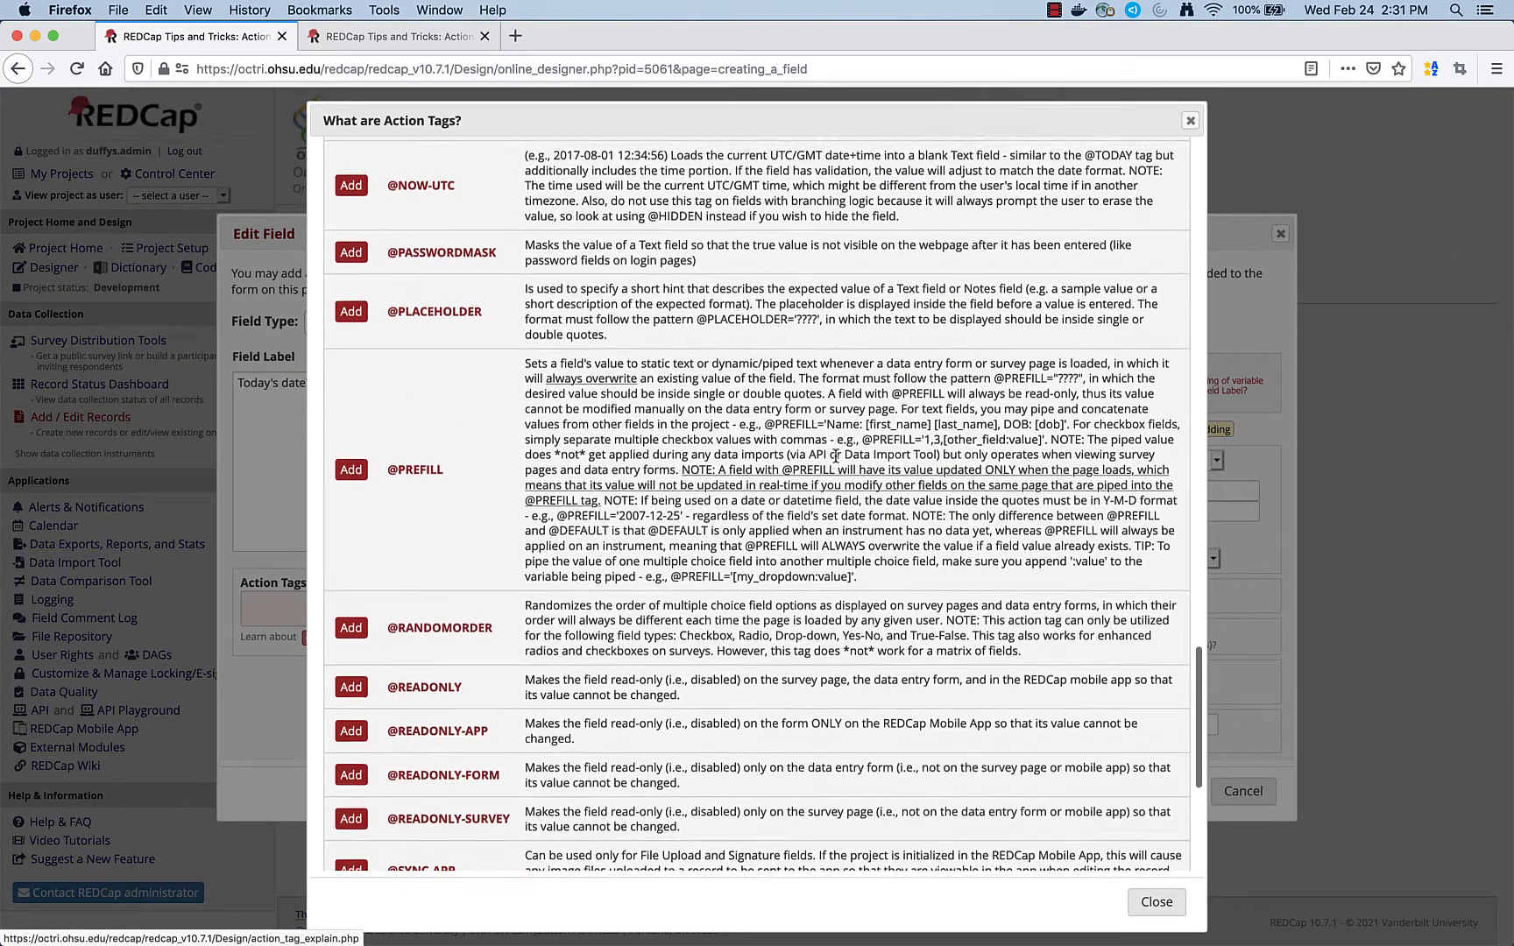
scroll(835, 456, "up", 1)
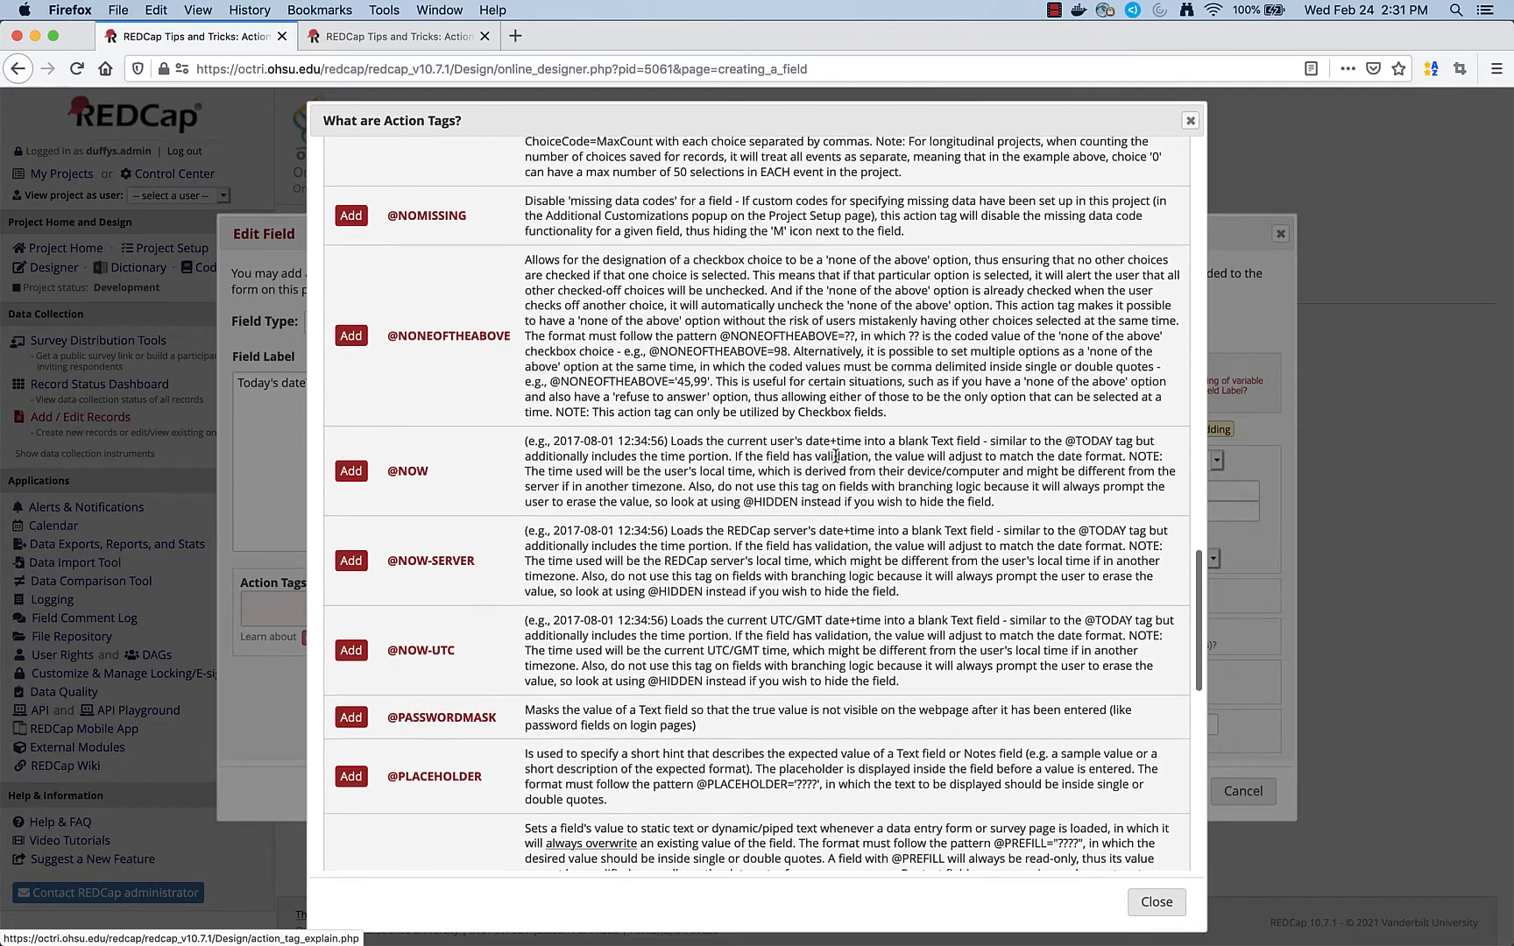
scroll(835, 455, "down", 4)
scroll(835, 456, "down", 5)
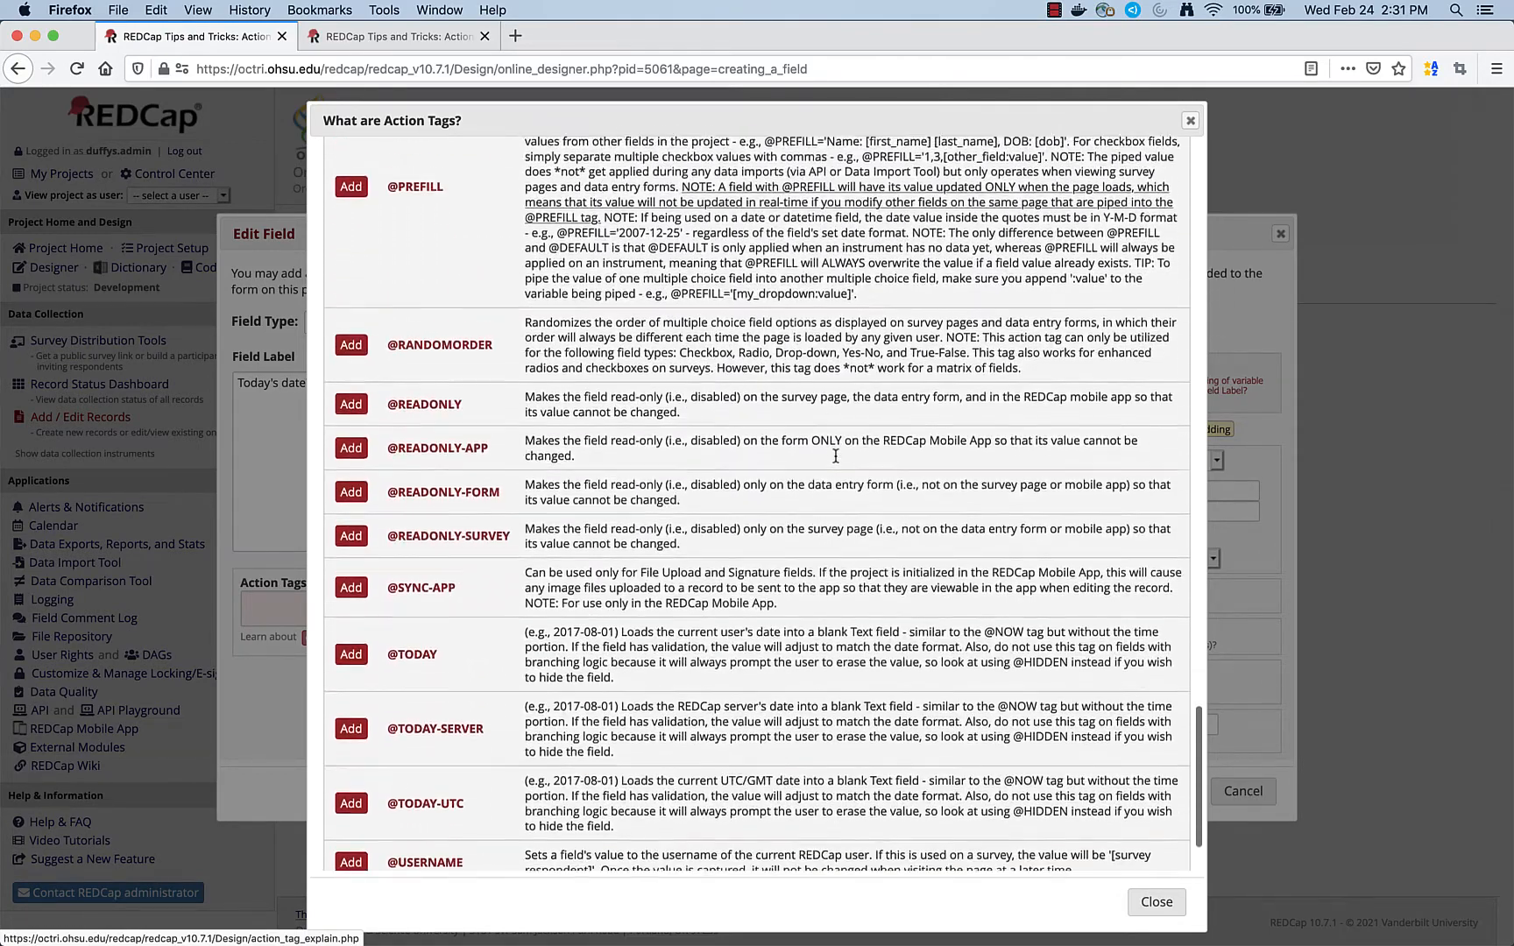
left_click(348, 578)
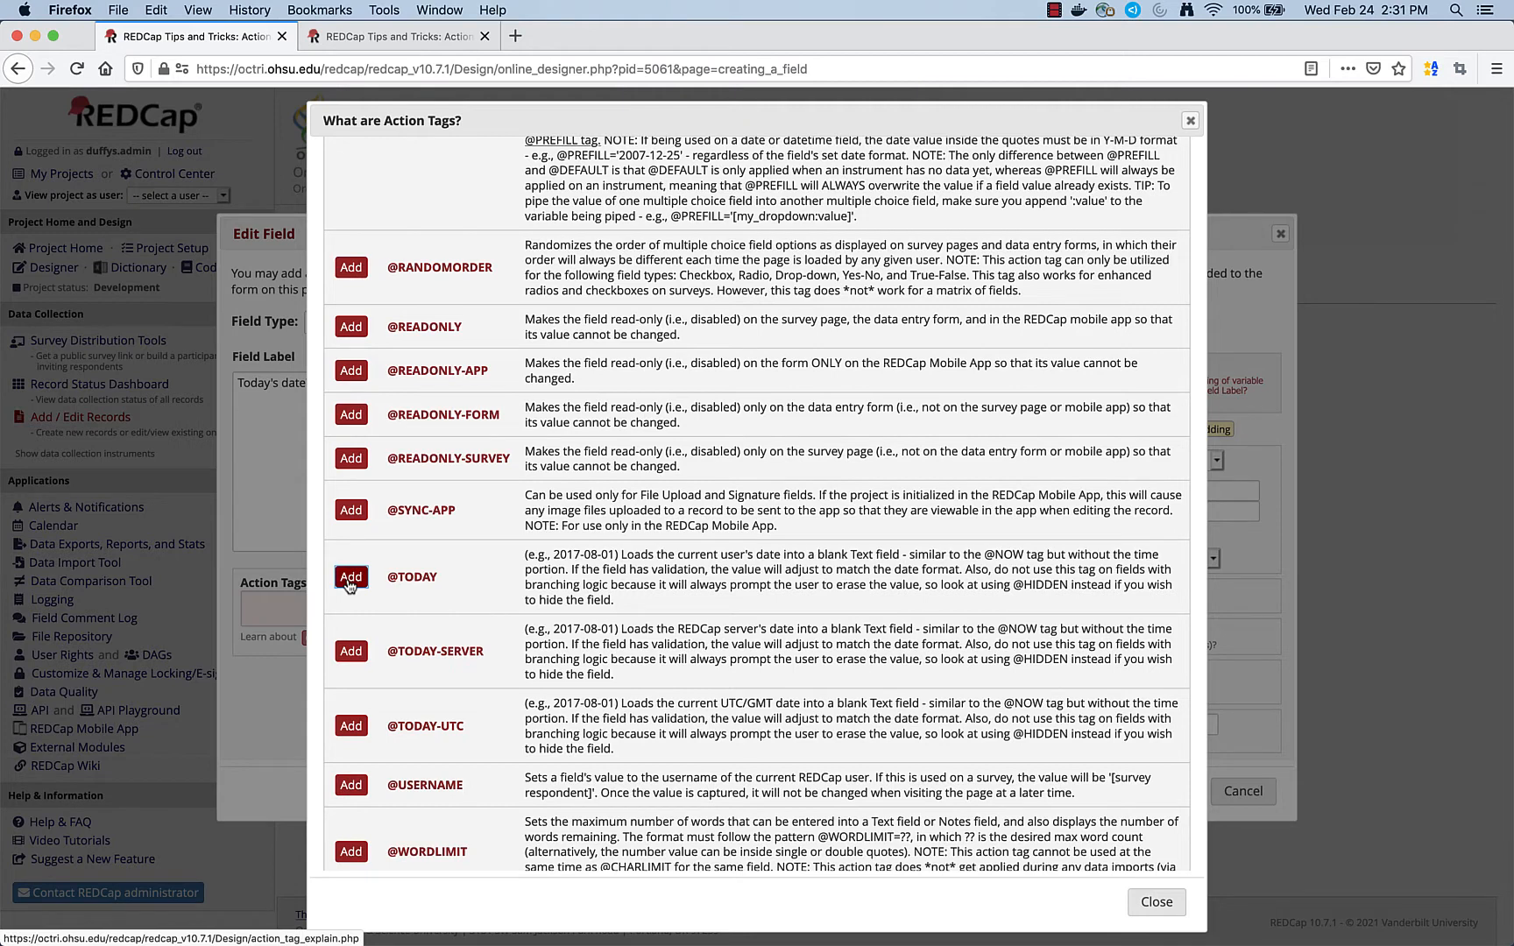
left_click(348, 580)
left_click(1162, 895)
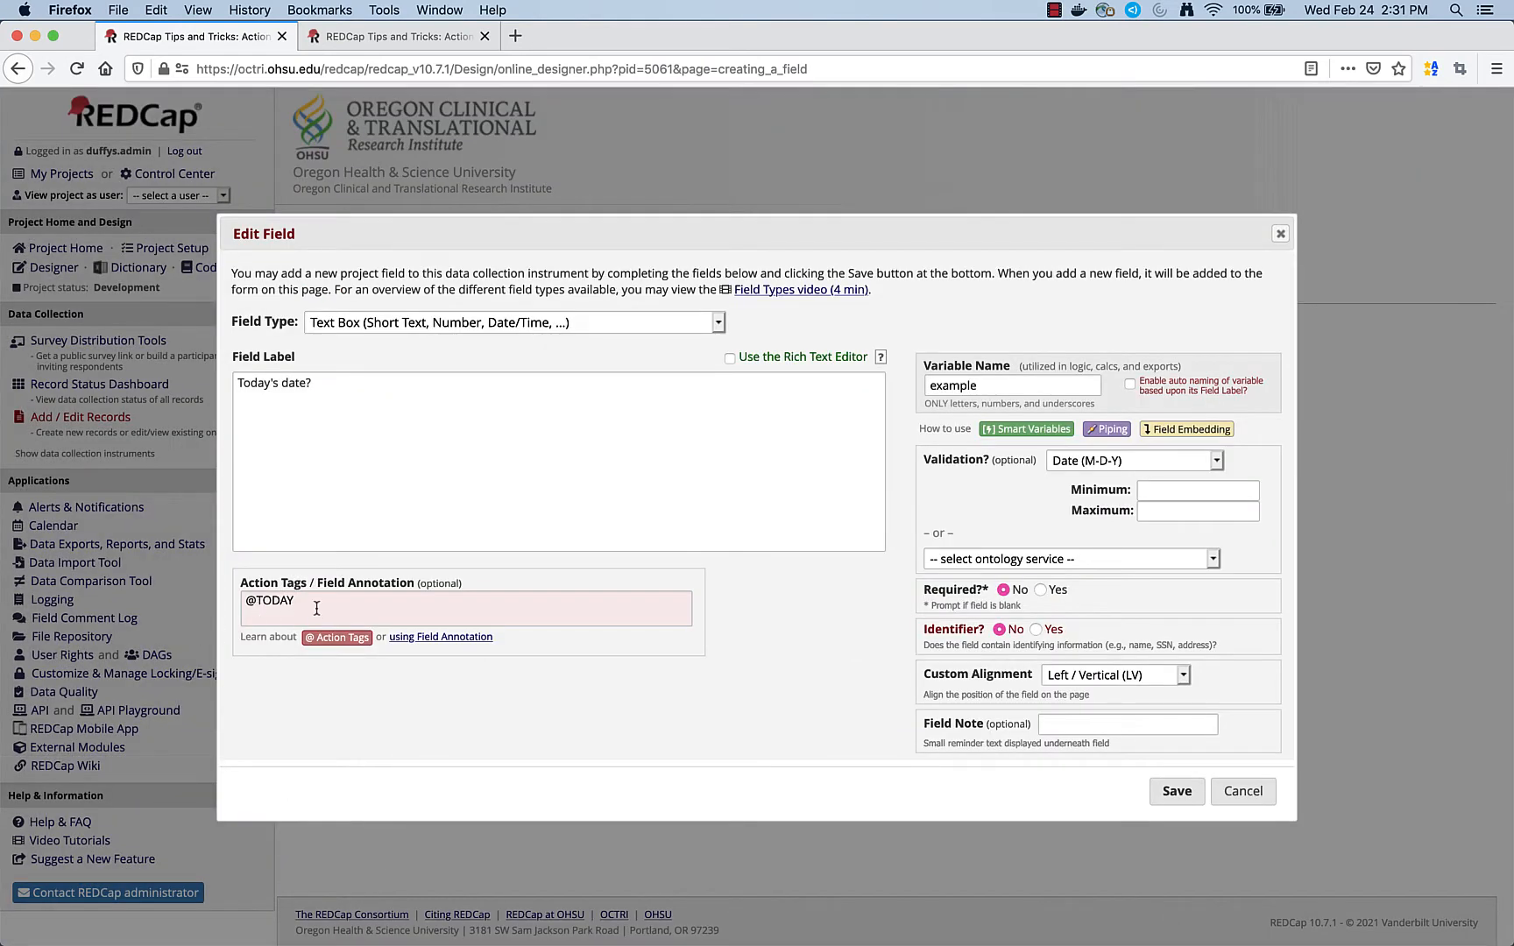
left_click(1168, 792)
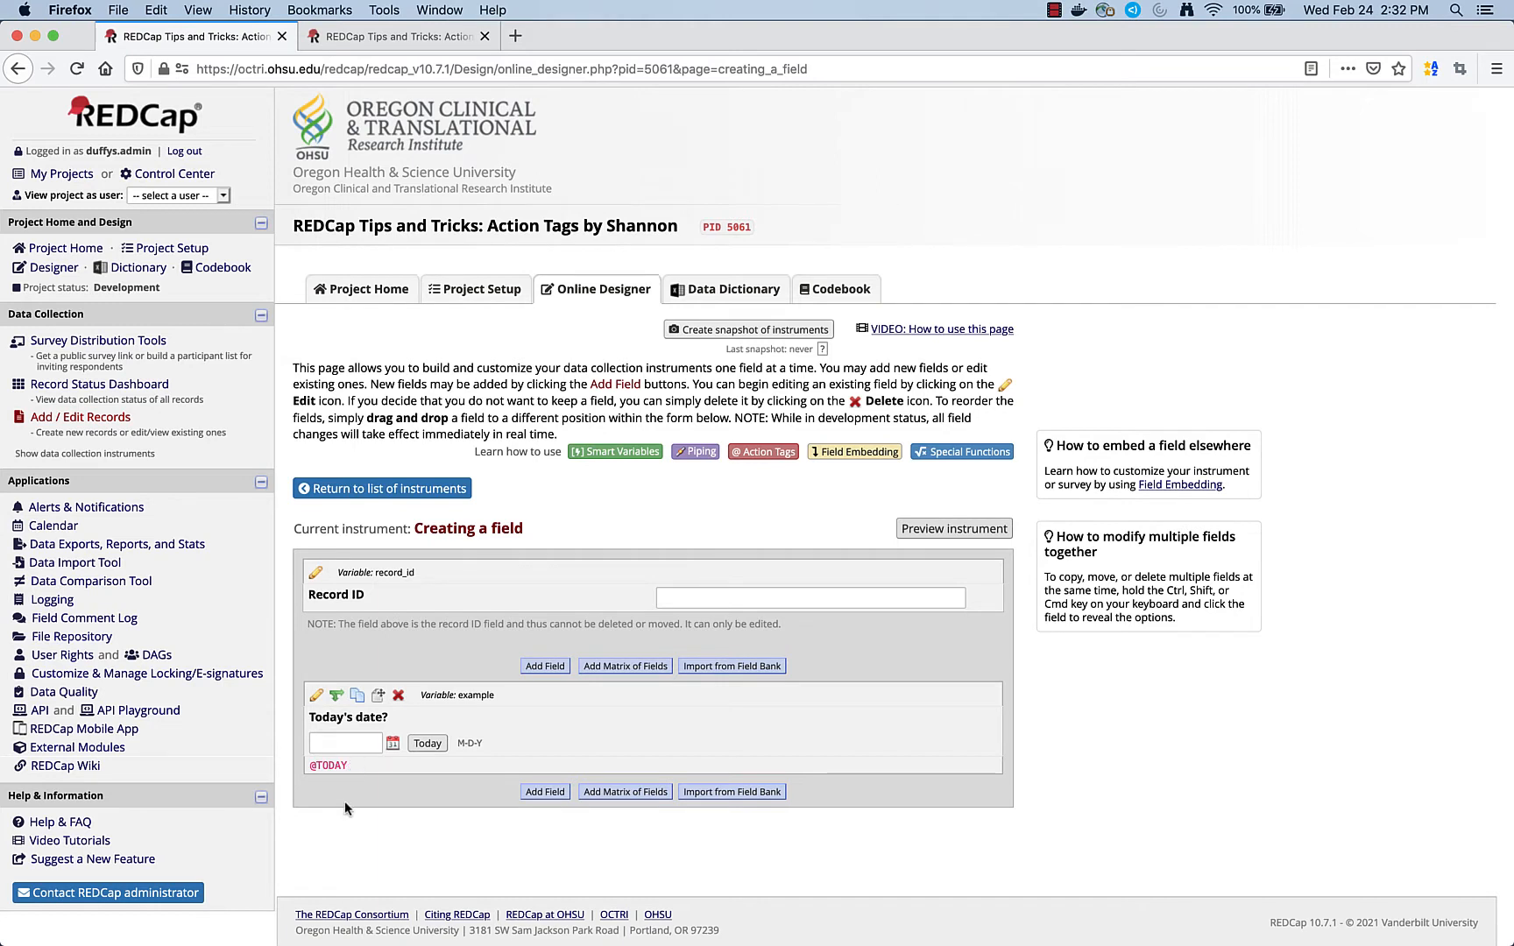
Open the Part 01 instrument in the designer and review the todays_date field's settings without changing them
left_click(364, 491)
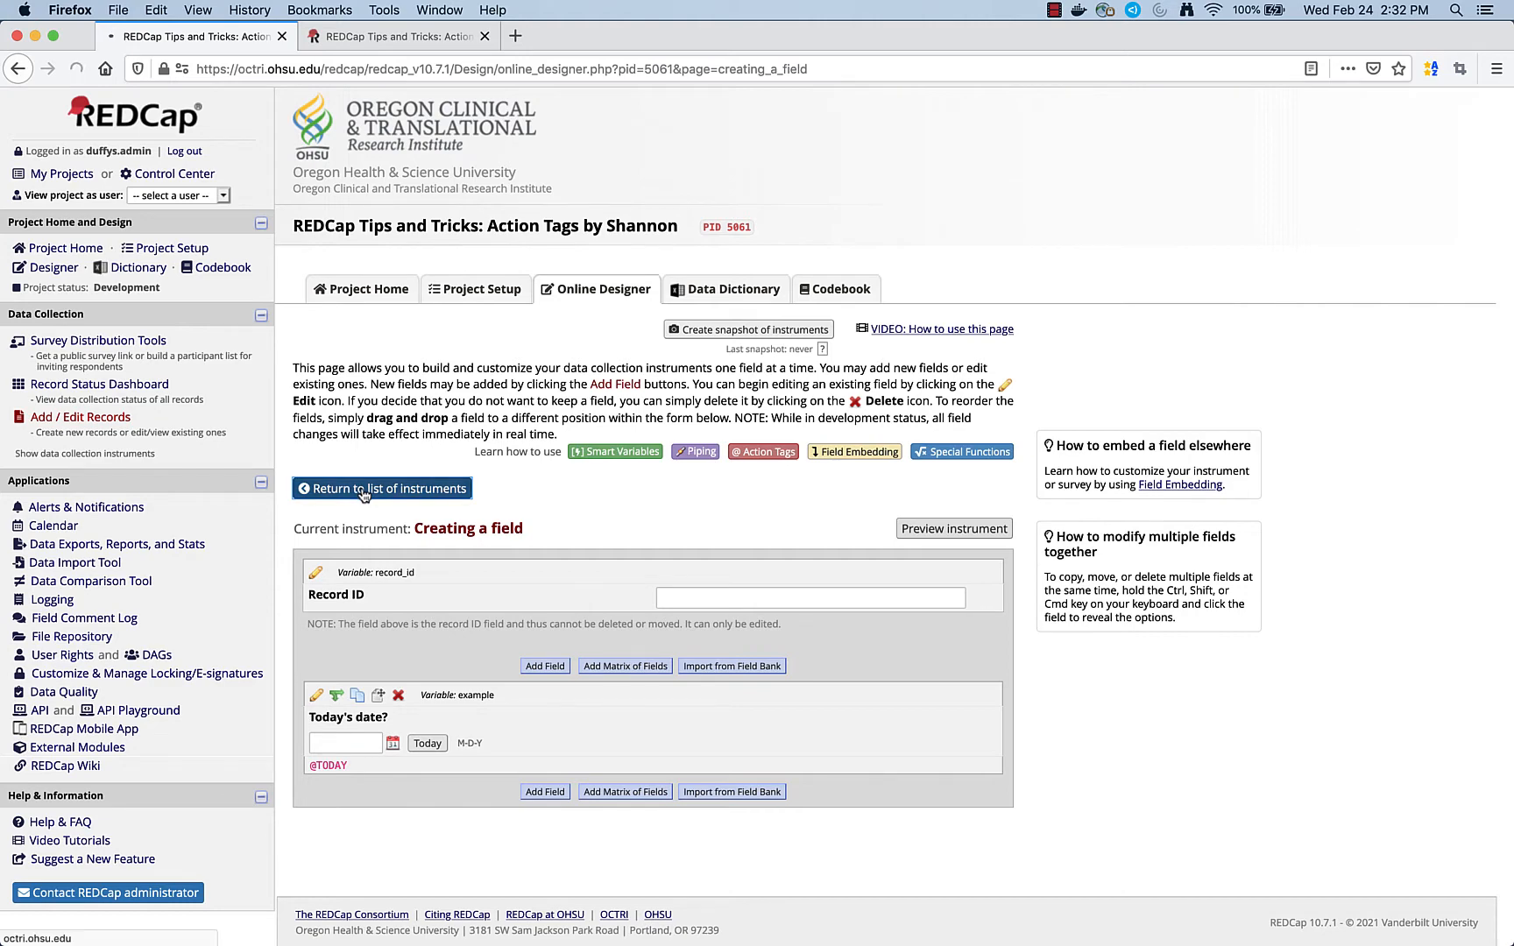
left_click(343, 613)
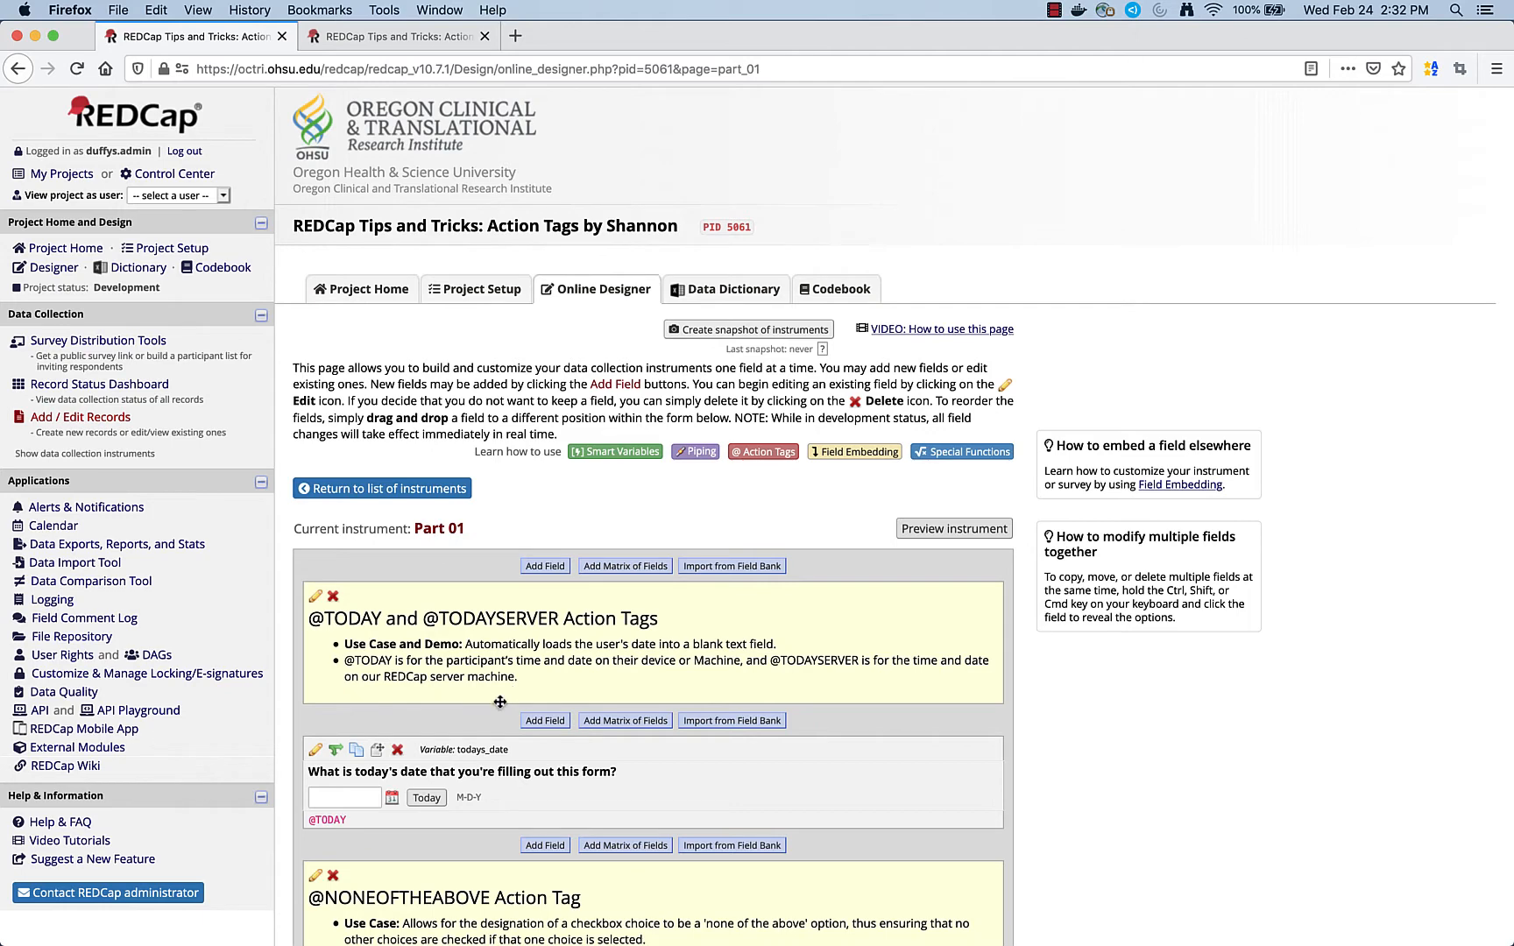
left_click(313, 749)
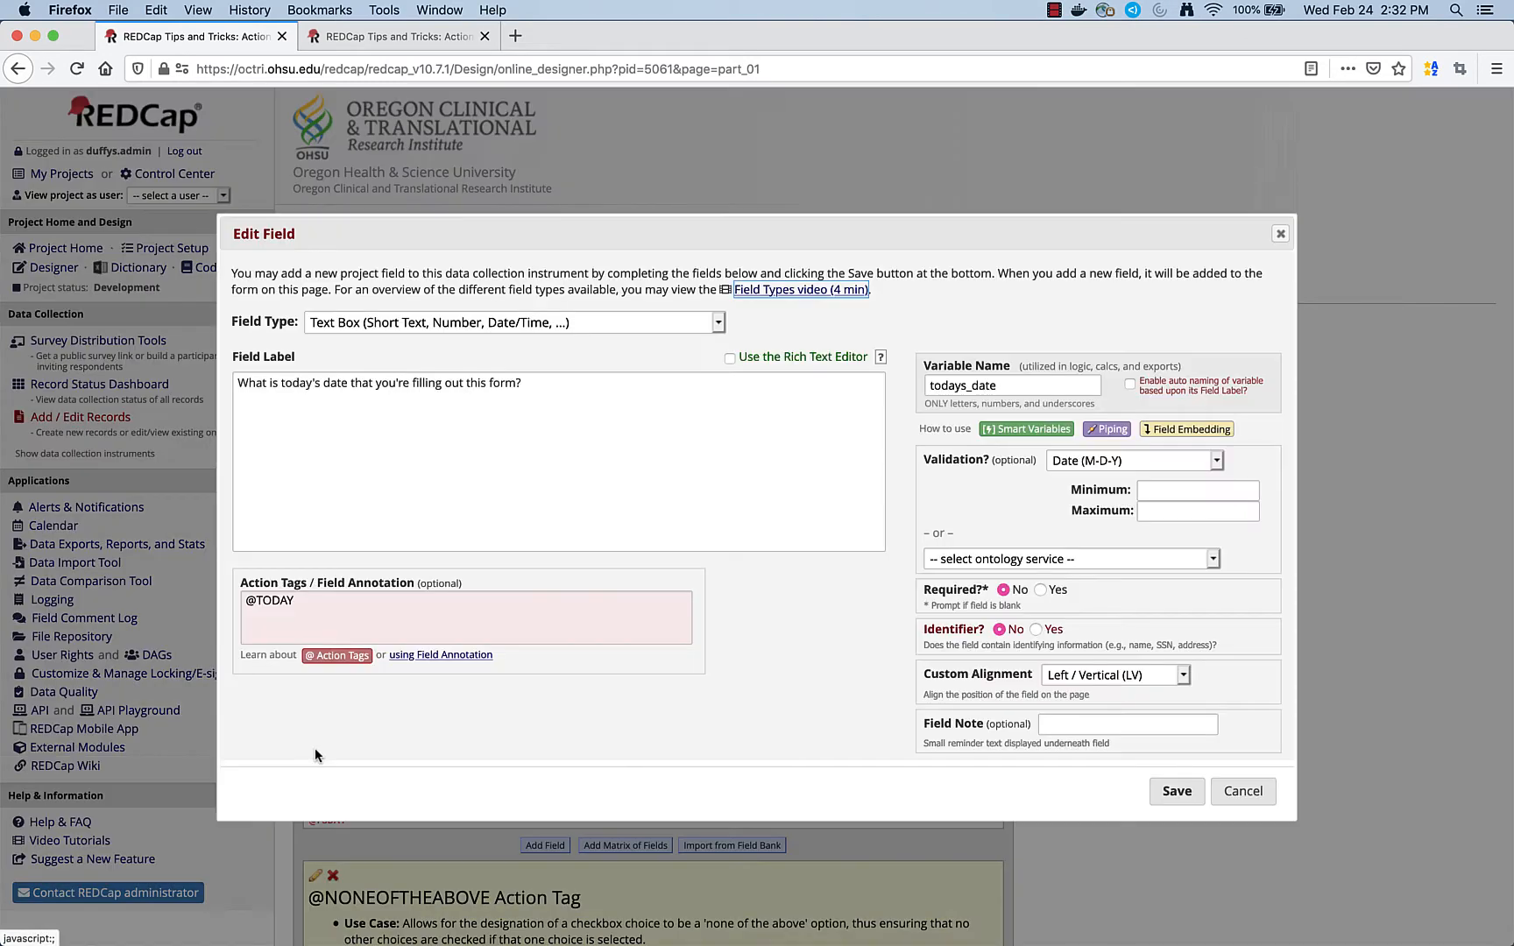
left_click(1243, 799)
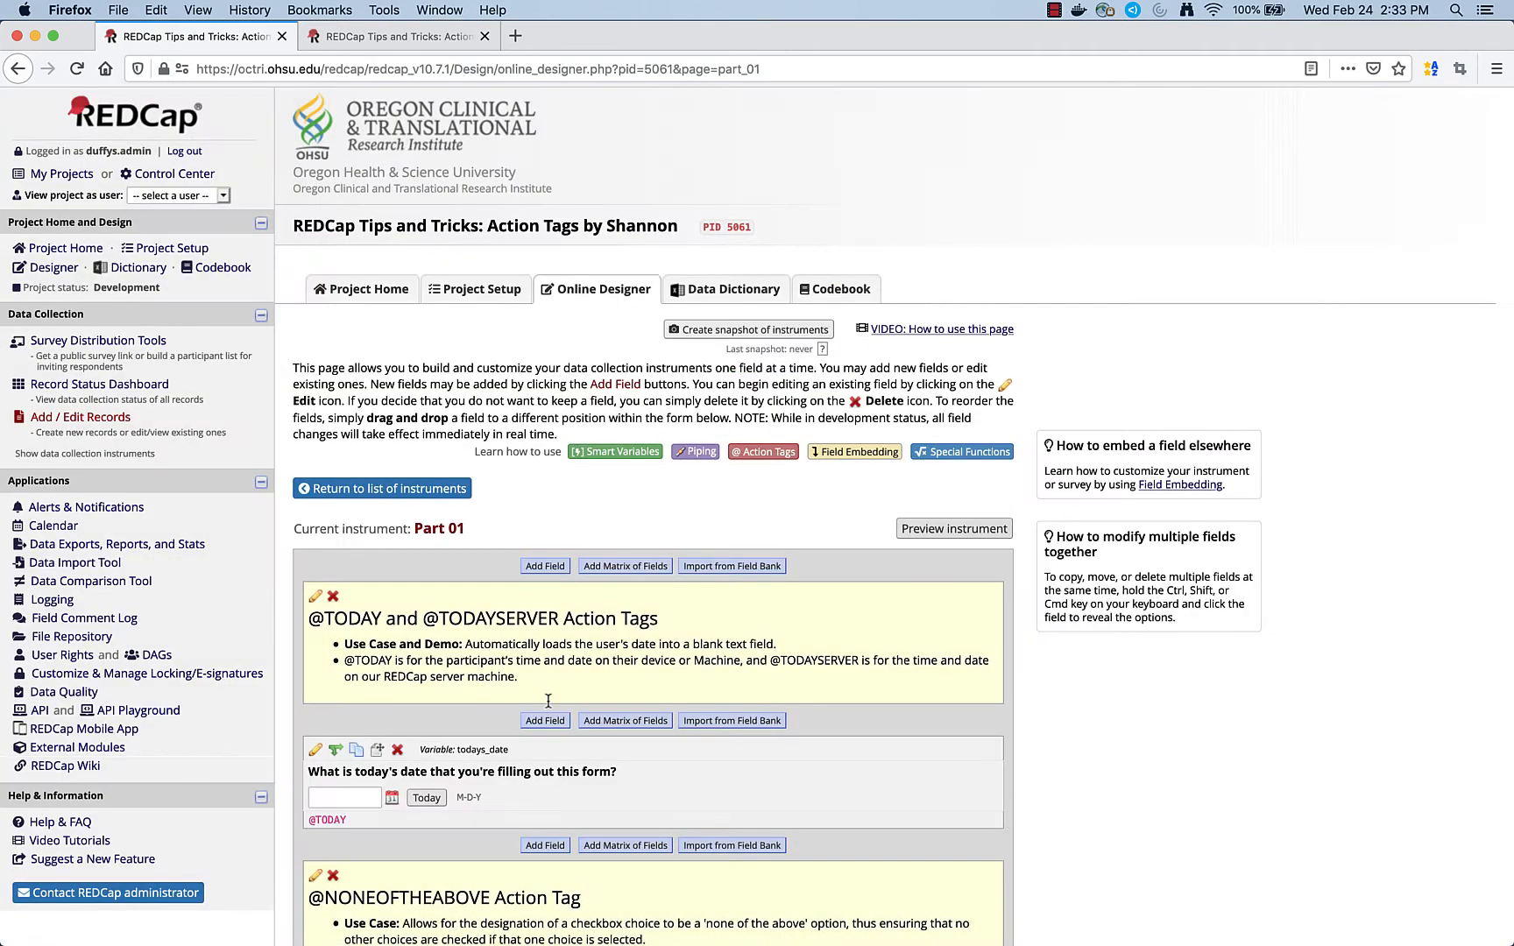
Switch to the Part 01 data entry form and examine the prefilled date and its calendar
left_click(379, 33)
scroll(383, 478, "down", 1)
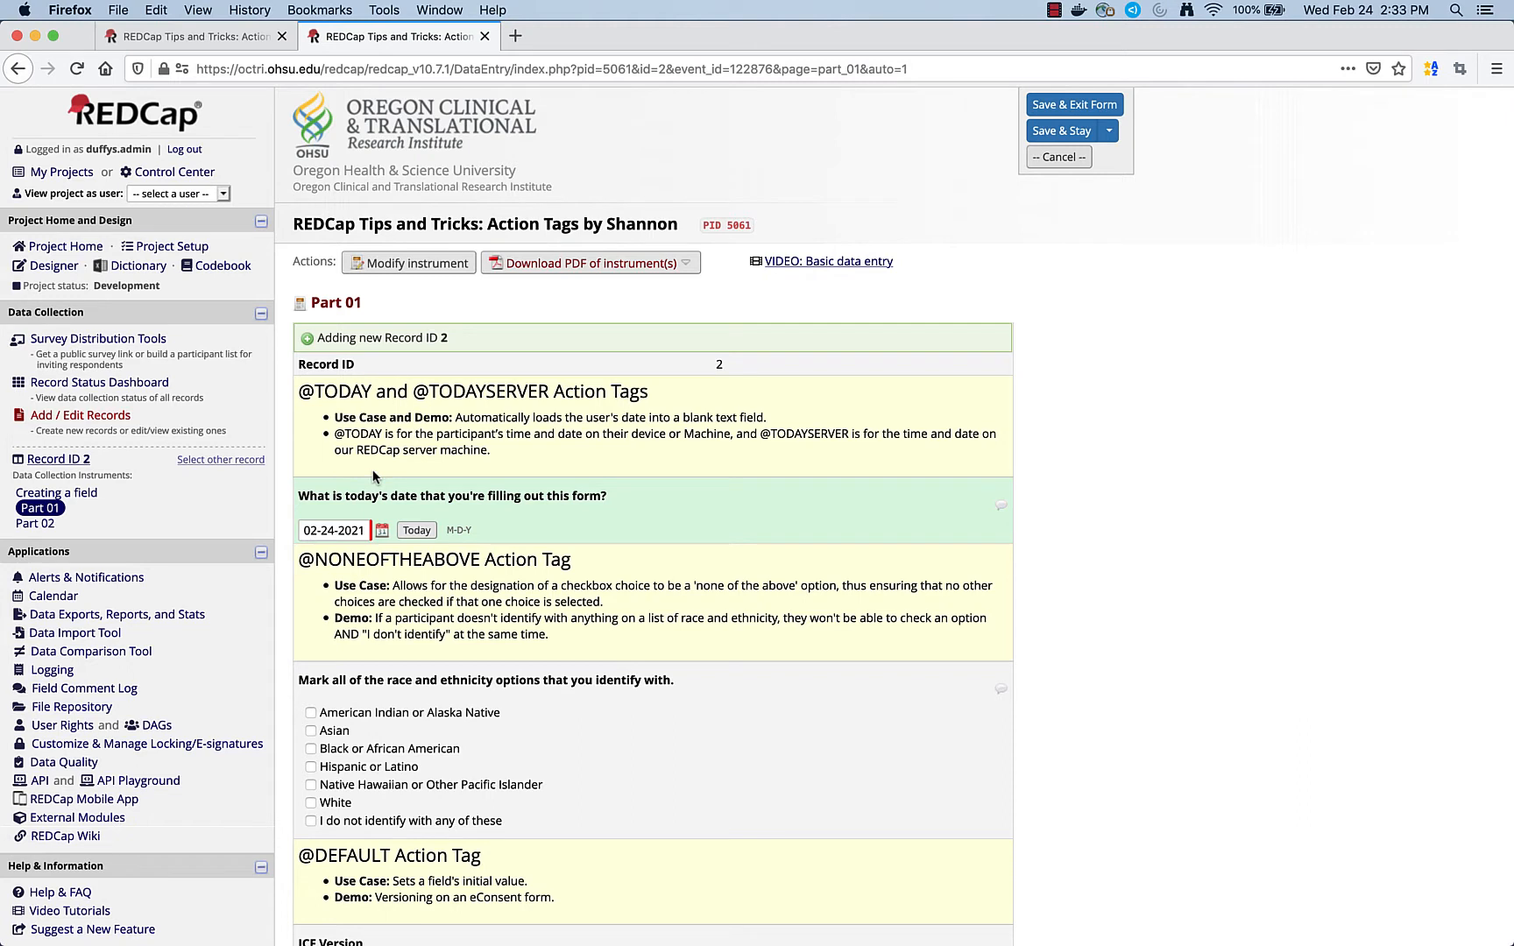
left_click(382, 533)
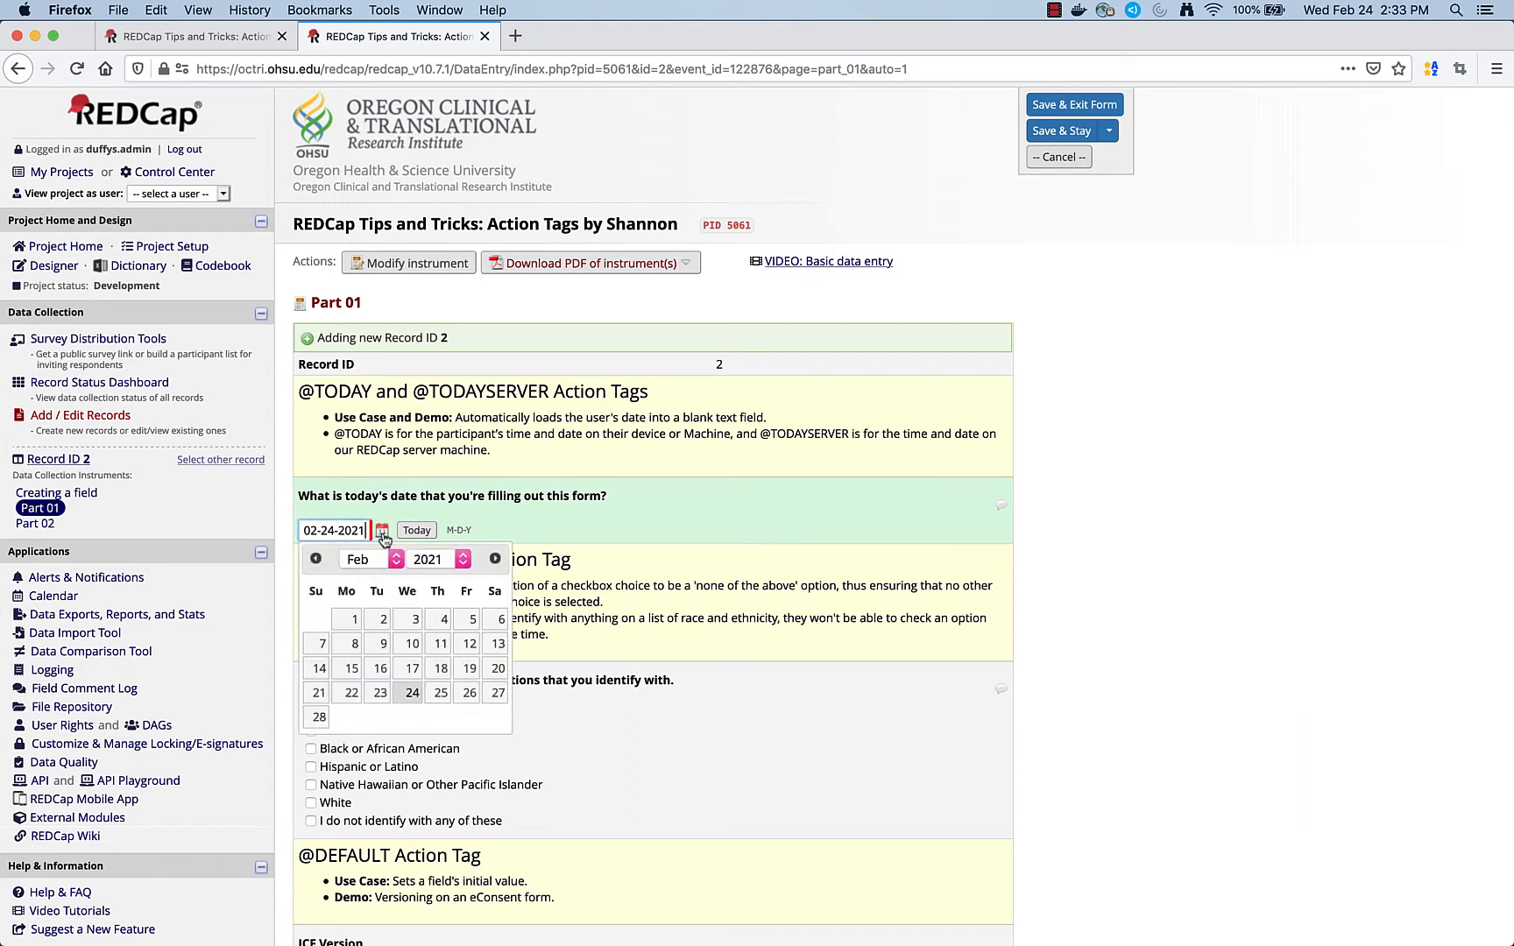
left_click(527, 508)
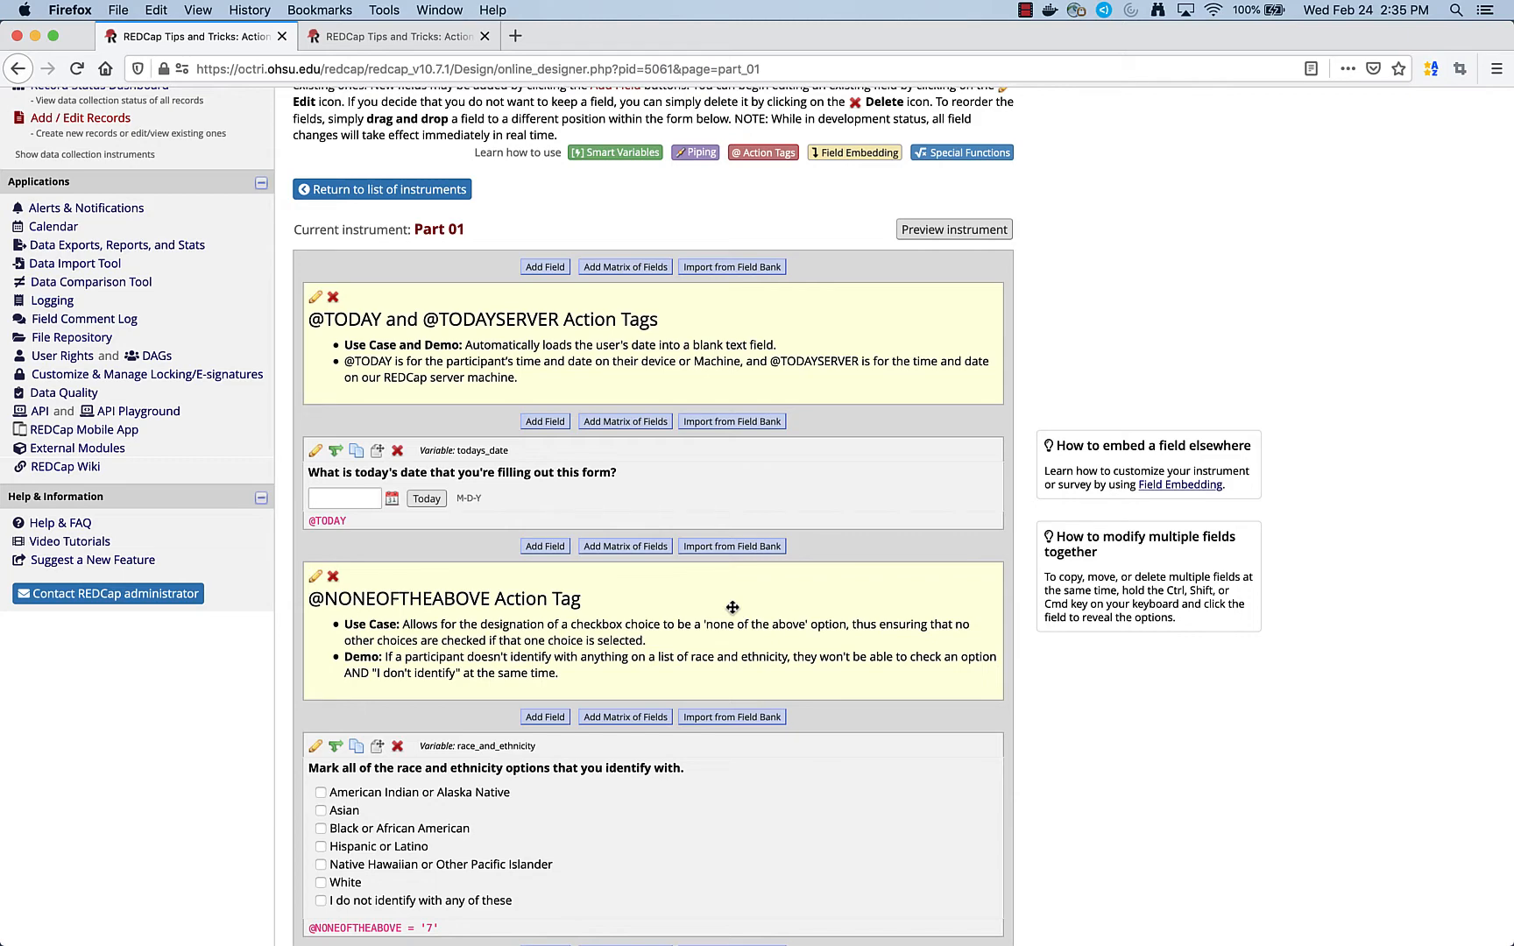
left_click(315, 745)
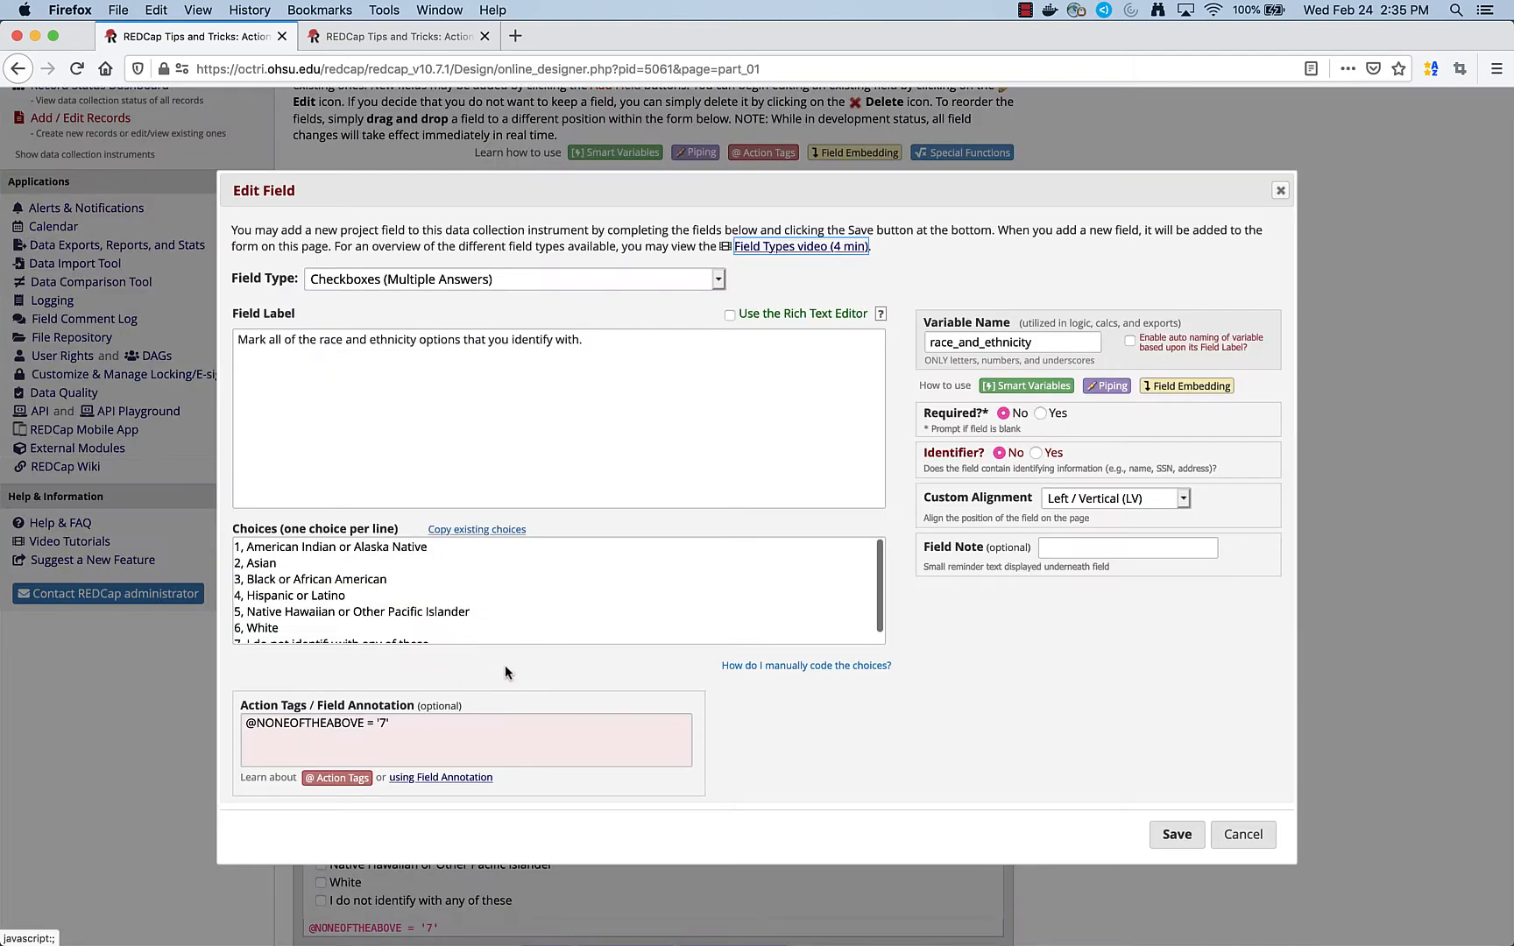
scroll(373, 578, "down", 1)
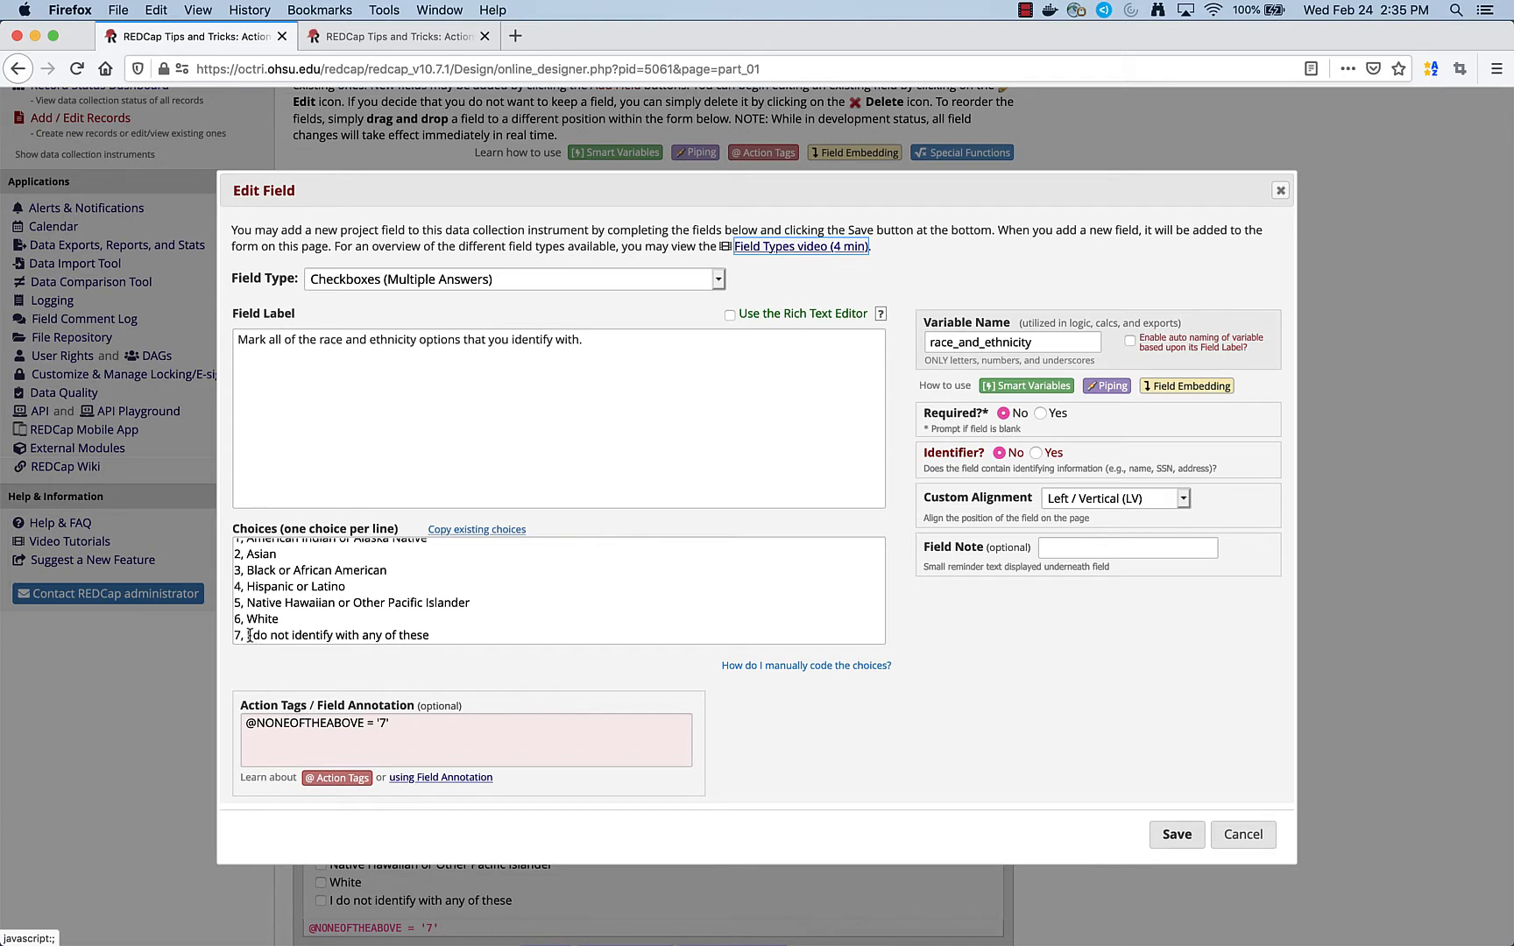
left_click(1255, 837)
In the data entry form, select Asian, choose "I do not identify with any of these", and accept clearing the other selections
left_click(399, 36)
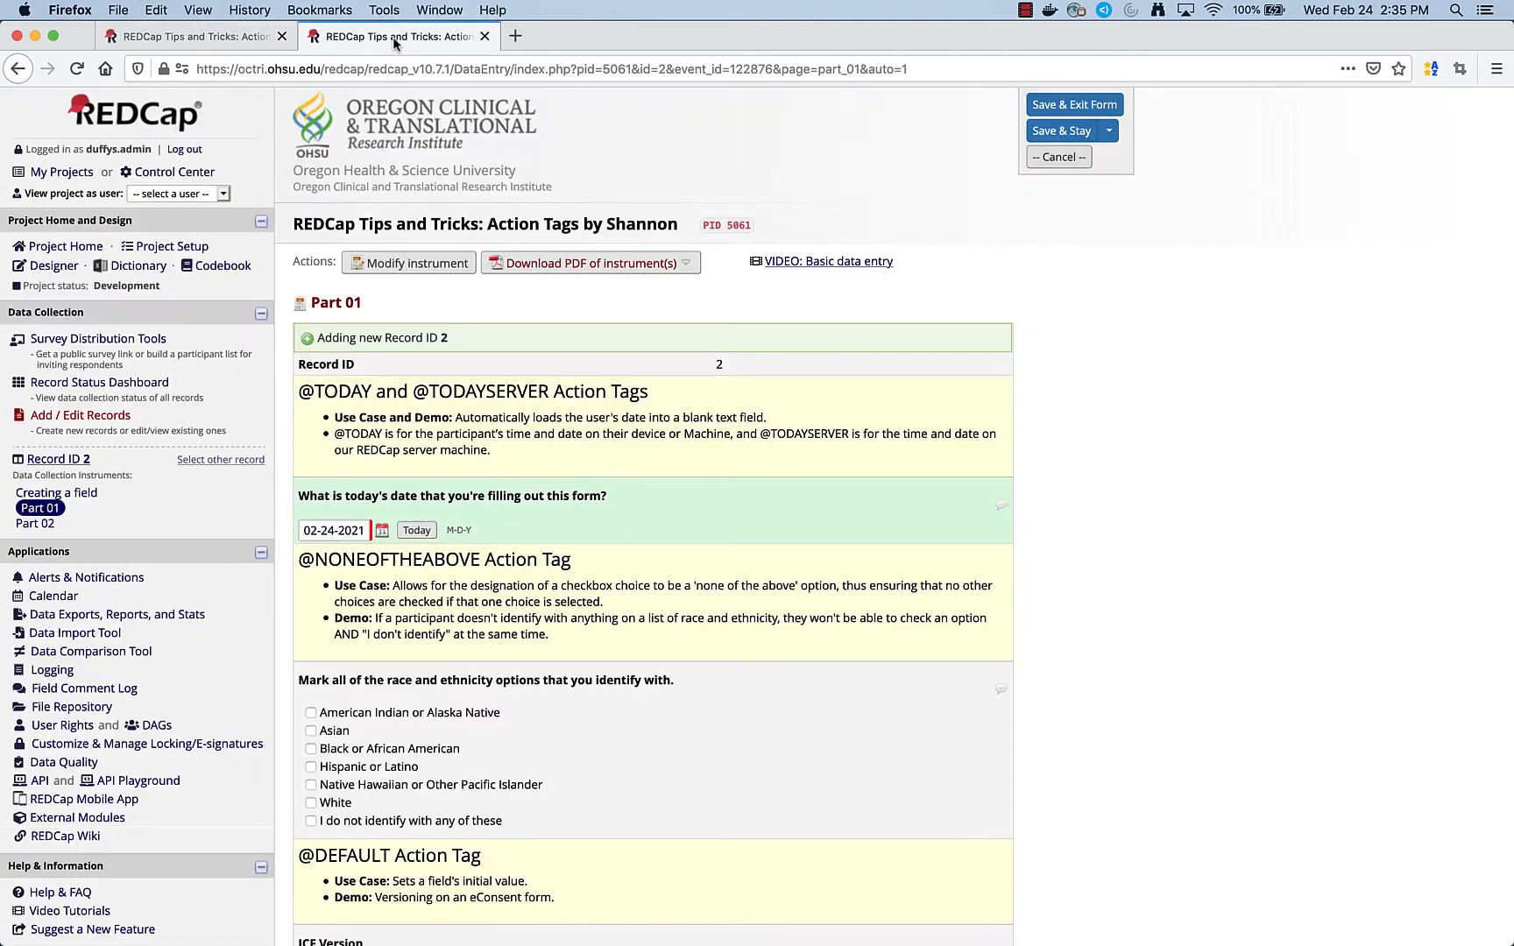
left_click(325, 738)
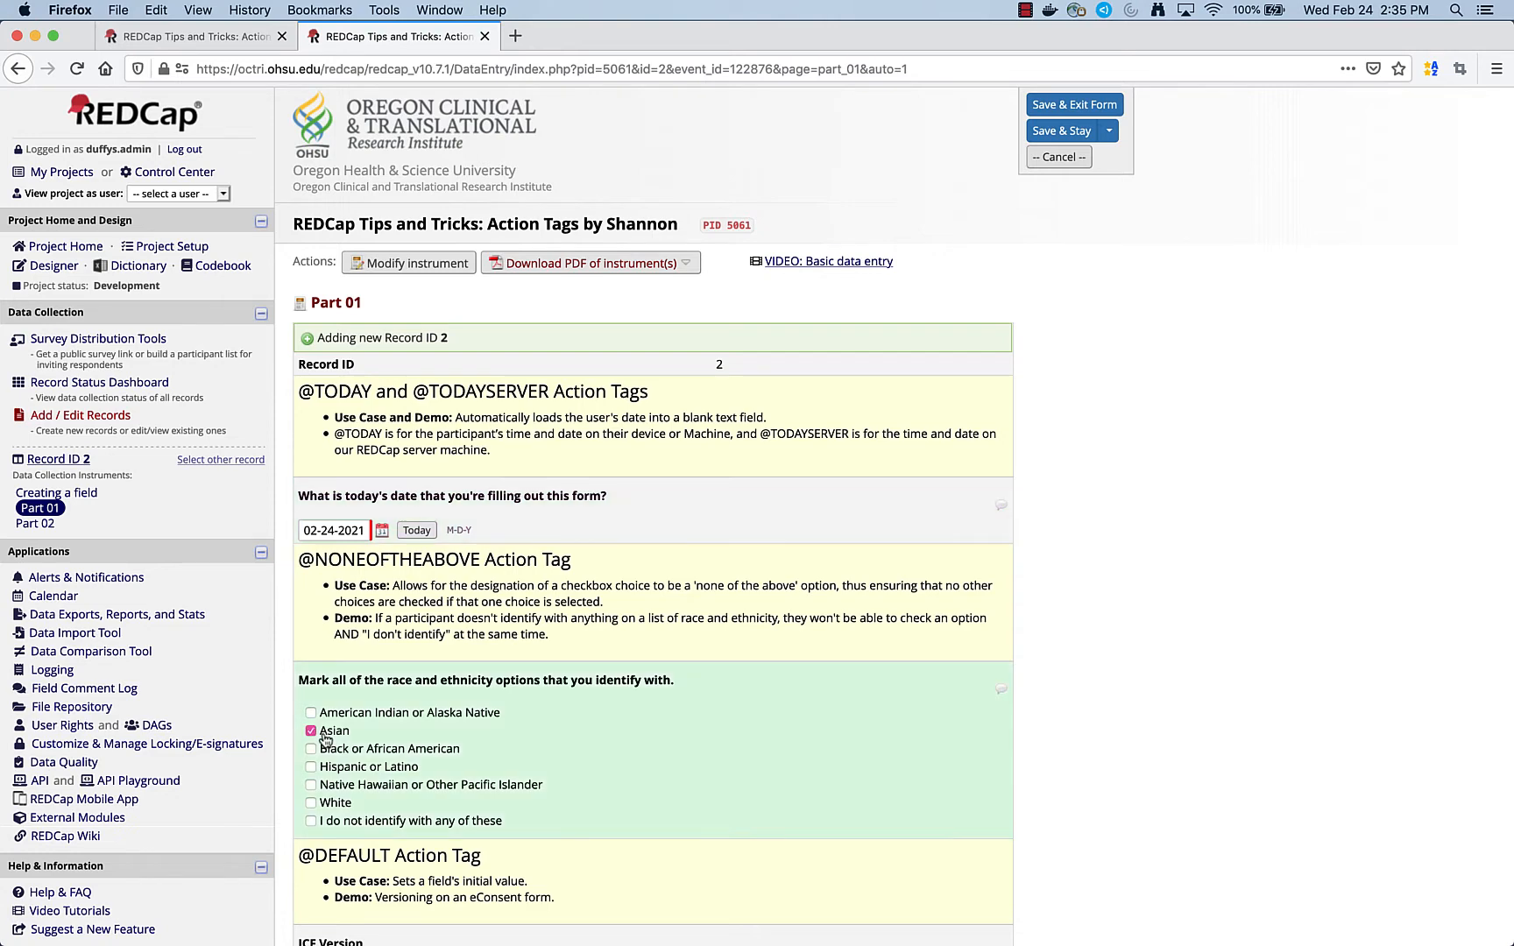
left_click(336, 824)
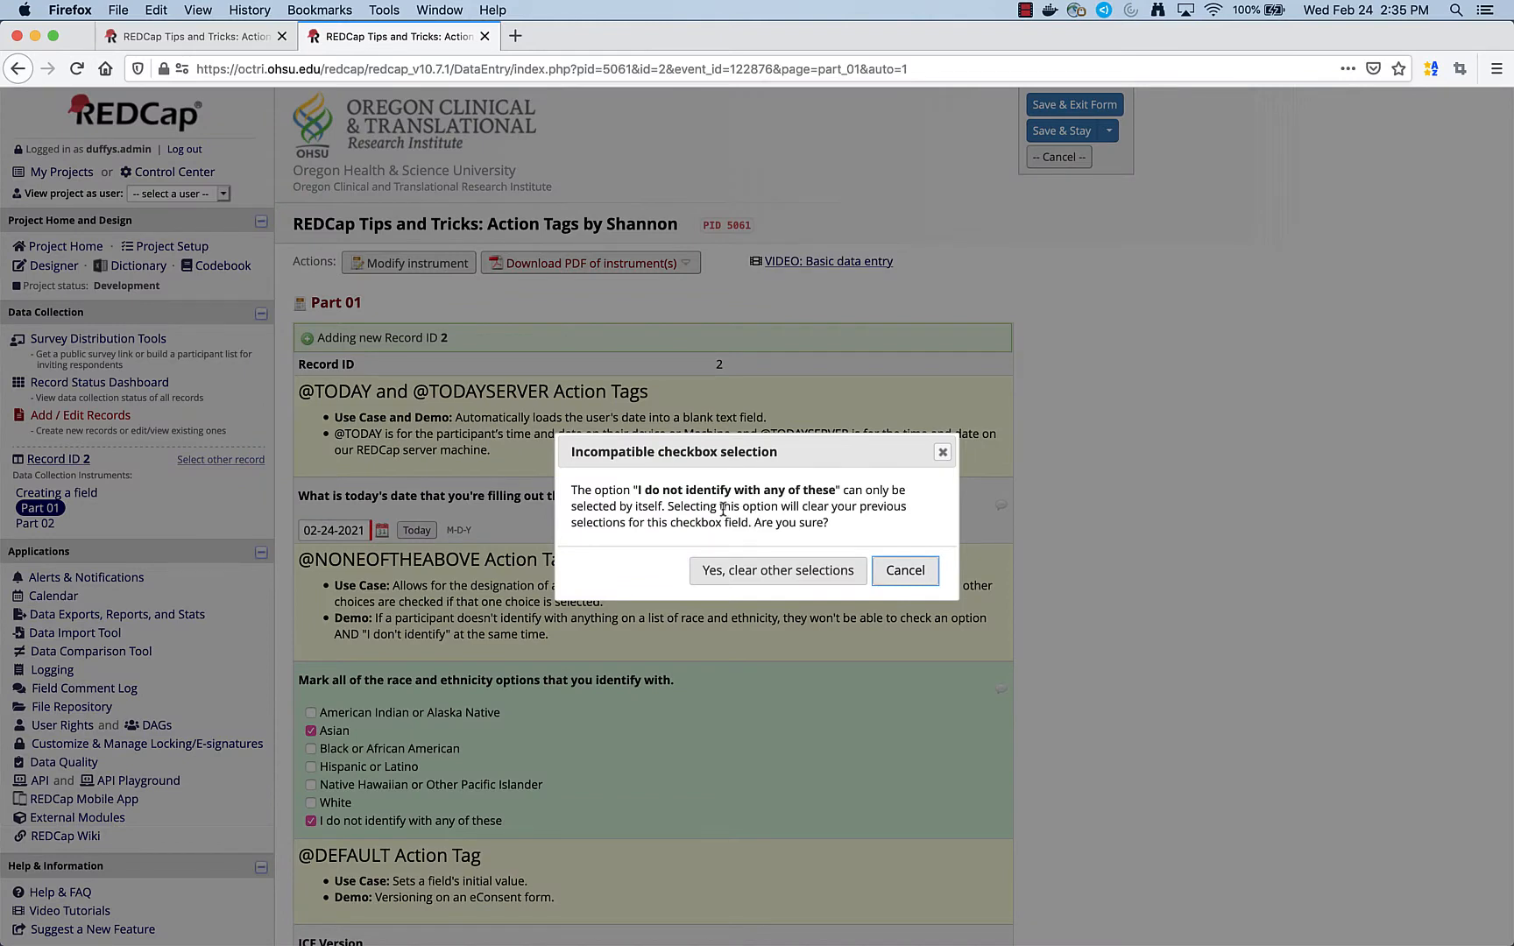
left_click(720, 571)
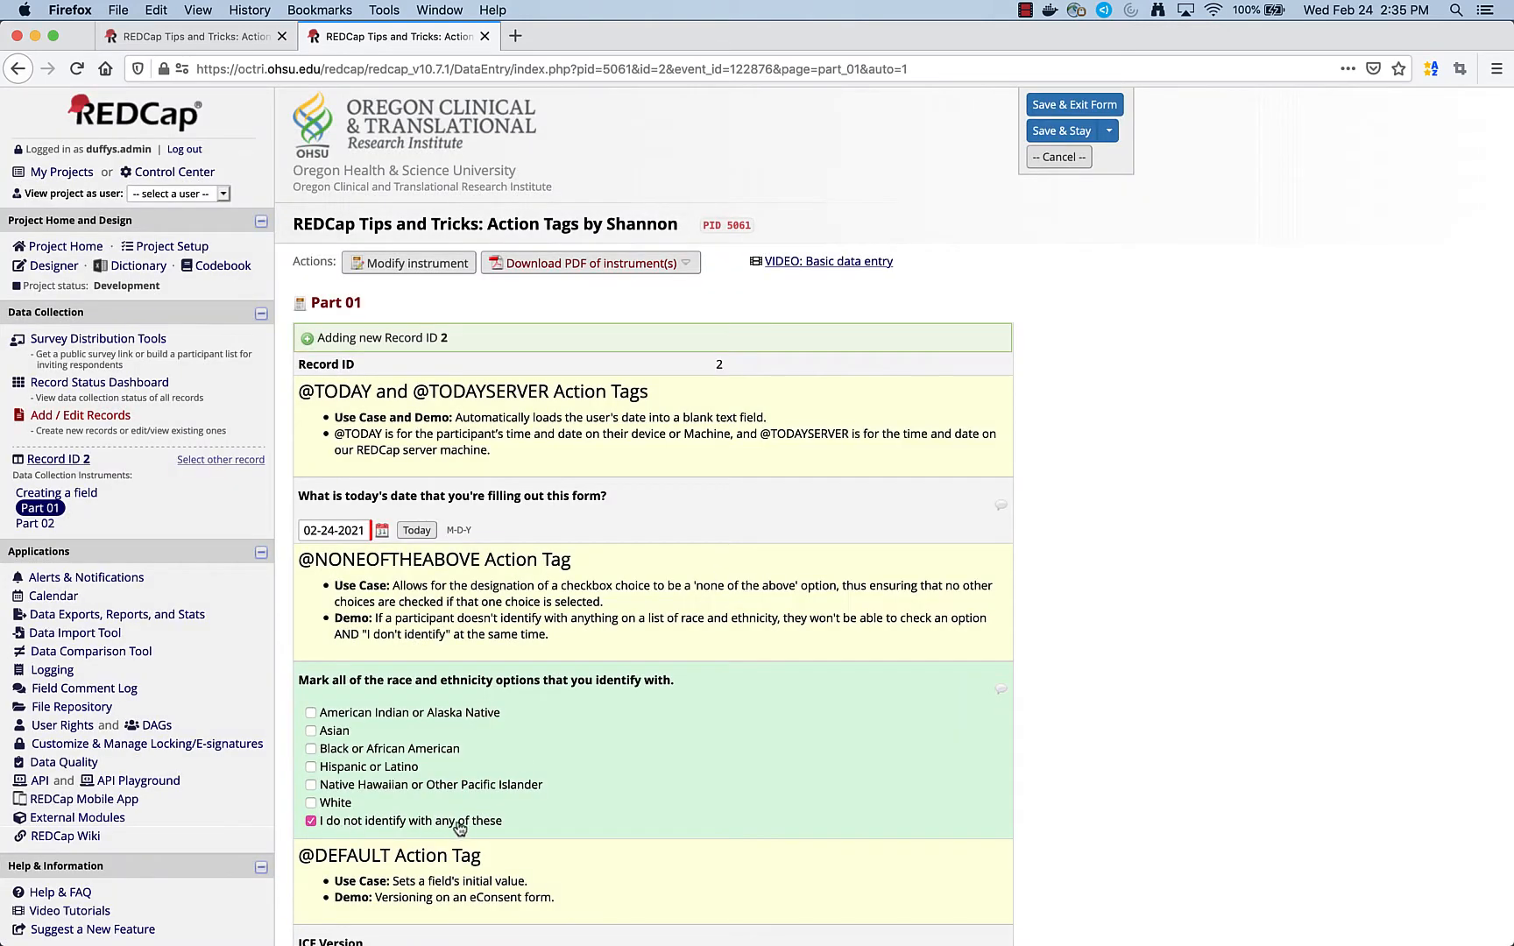
left_click(243, 39)
scroll(462, 504, "down", 5)
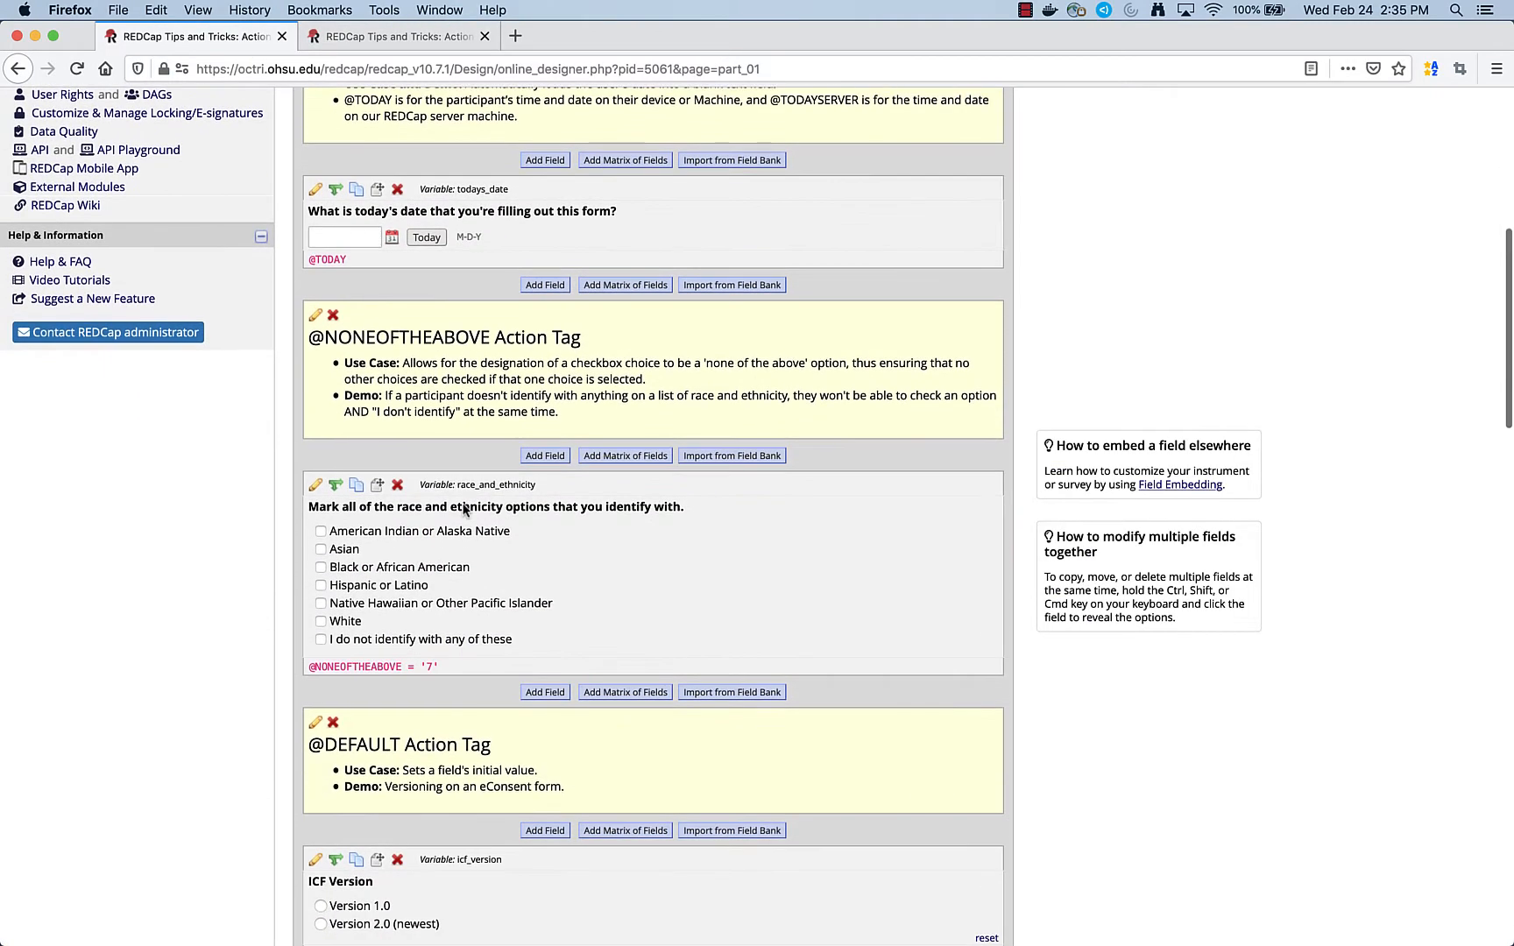
scroll(464, 511, "up", 1)
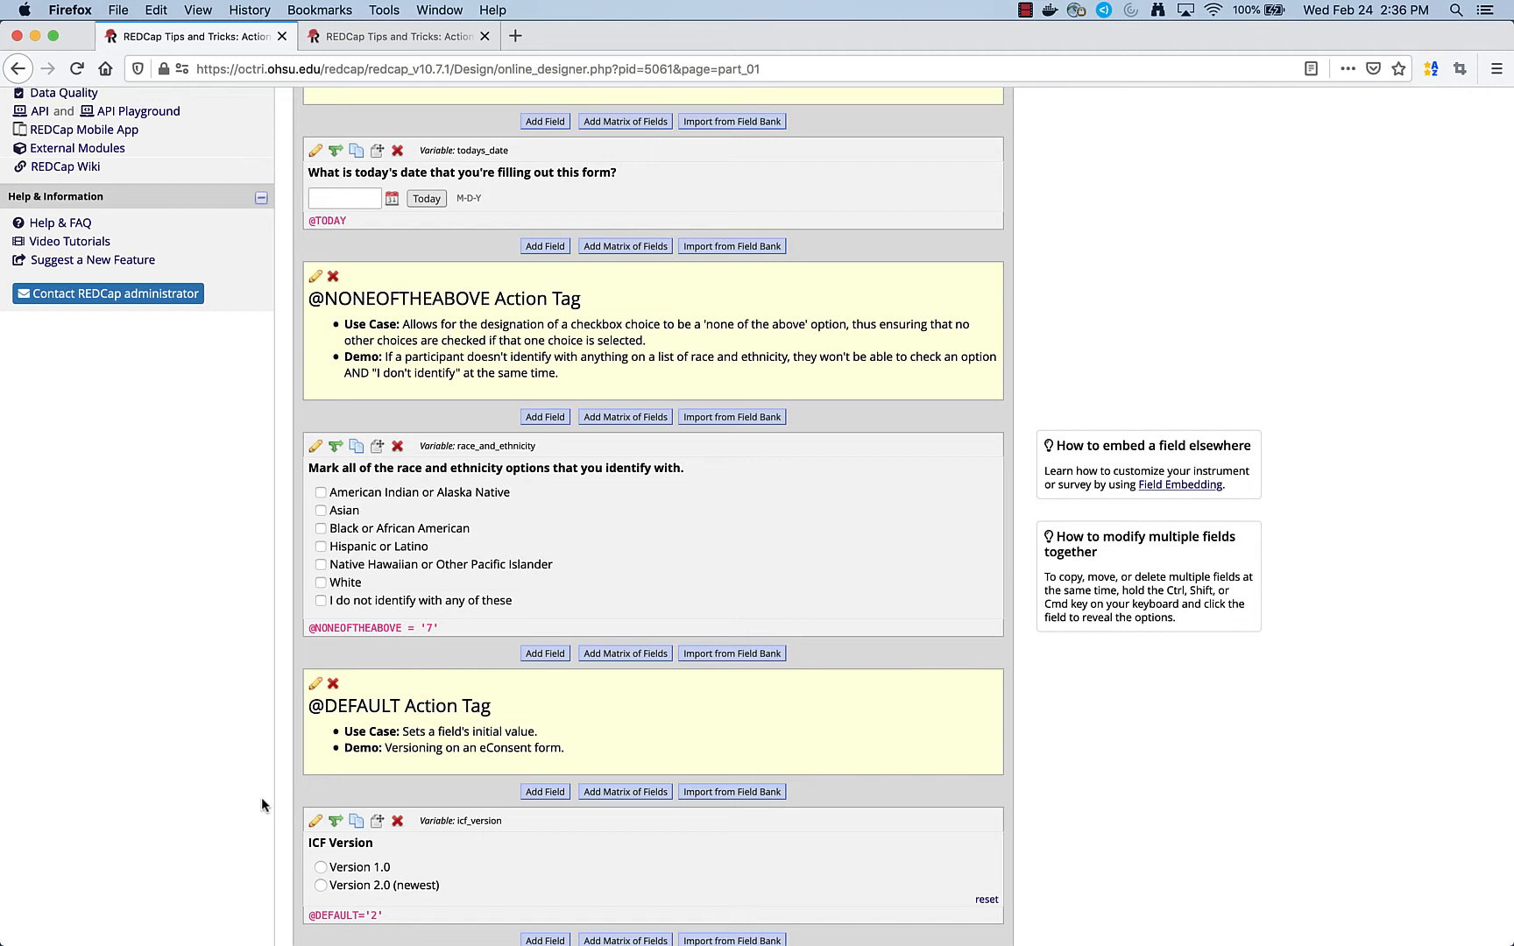
scroll(261, 798, "down", 1)
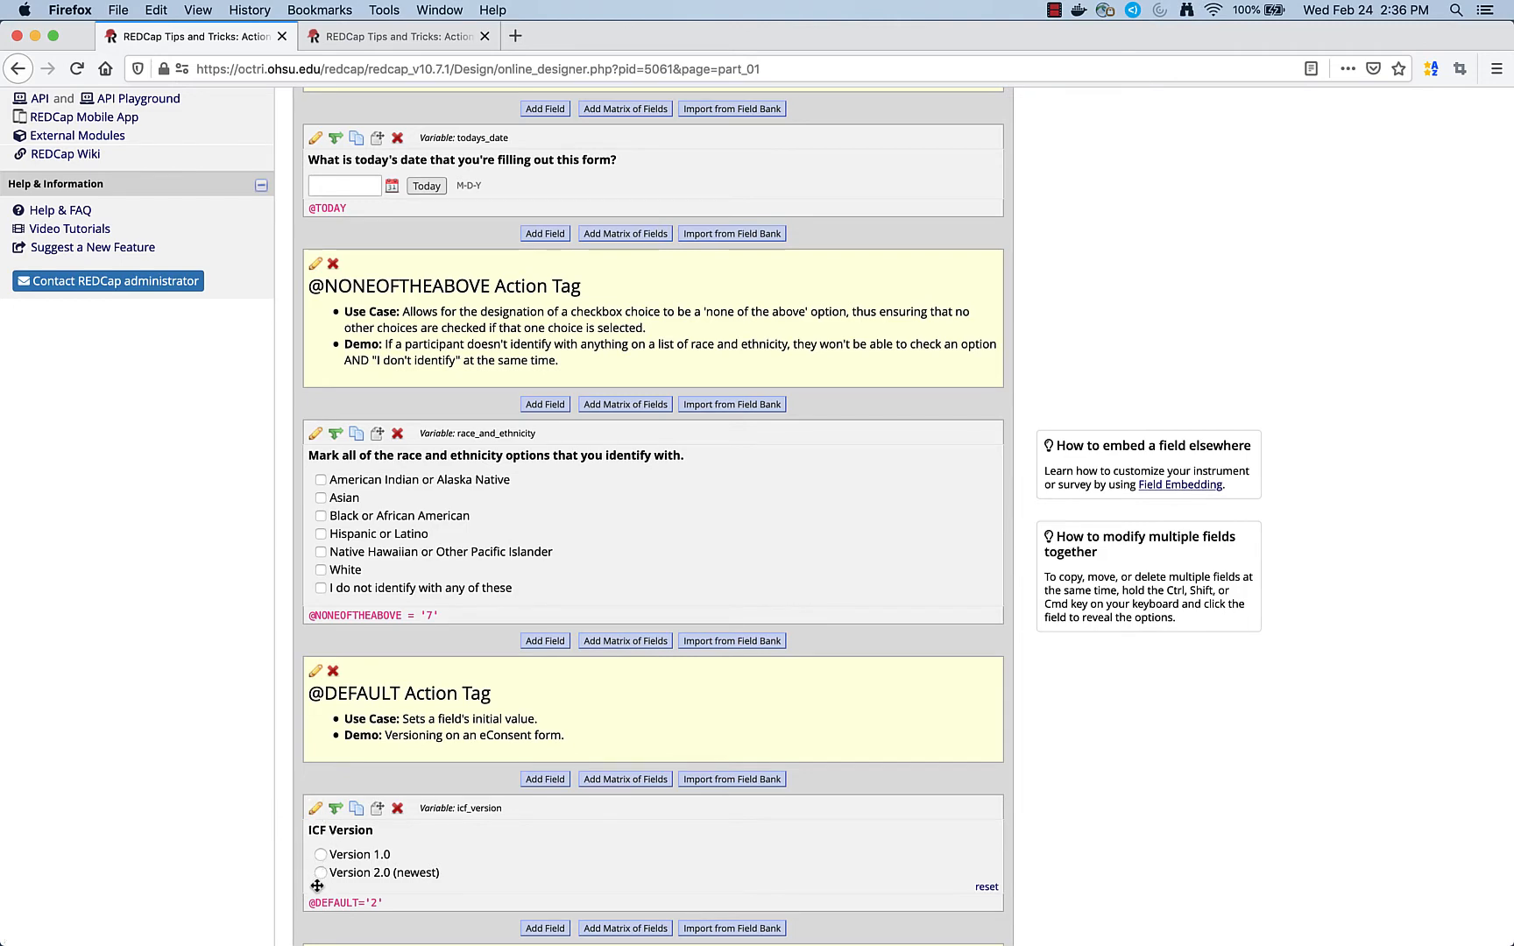
left_click(315, 808)
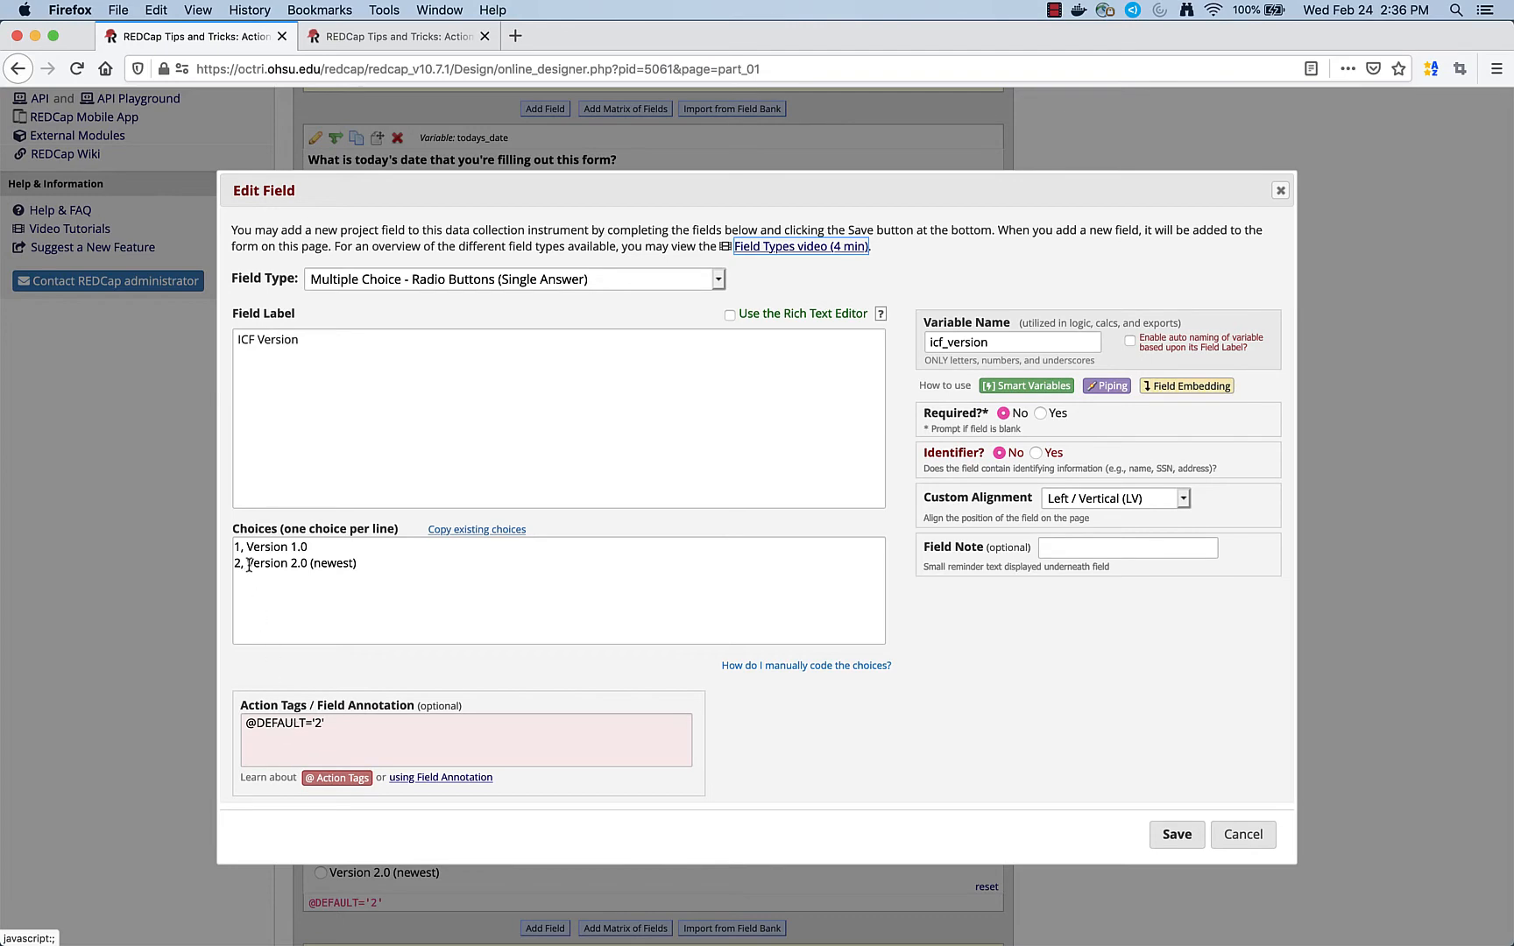
left_click(1161, 836)
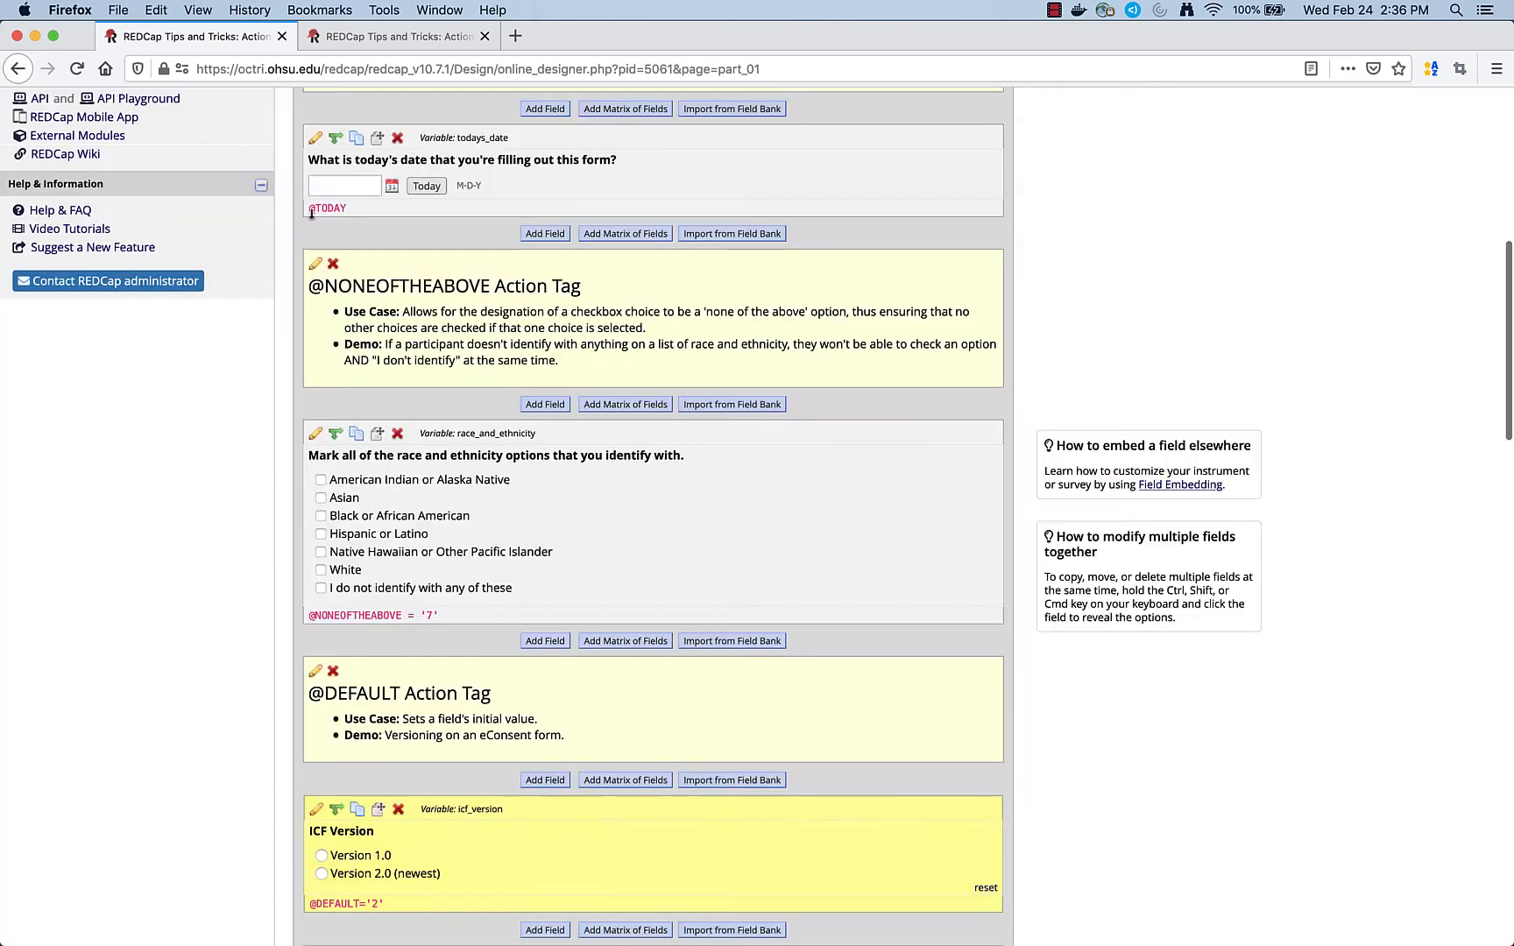
left_click(412, 31)
scroll(400, 449, "down", 5)
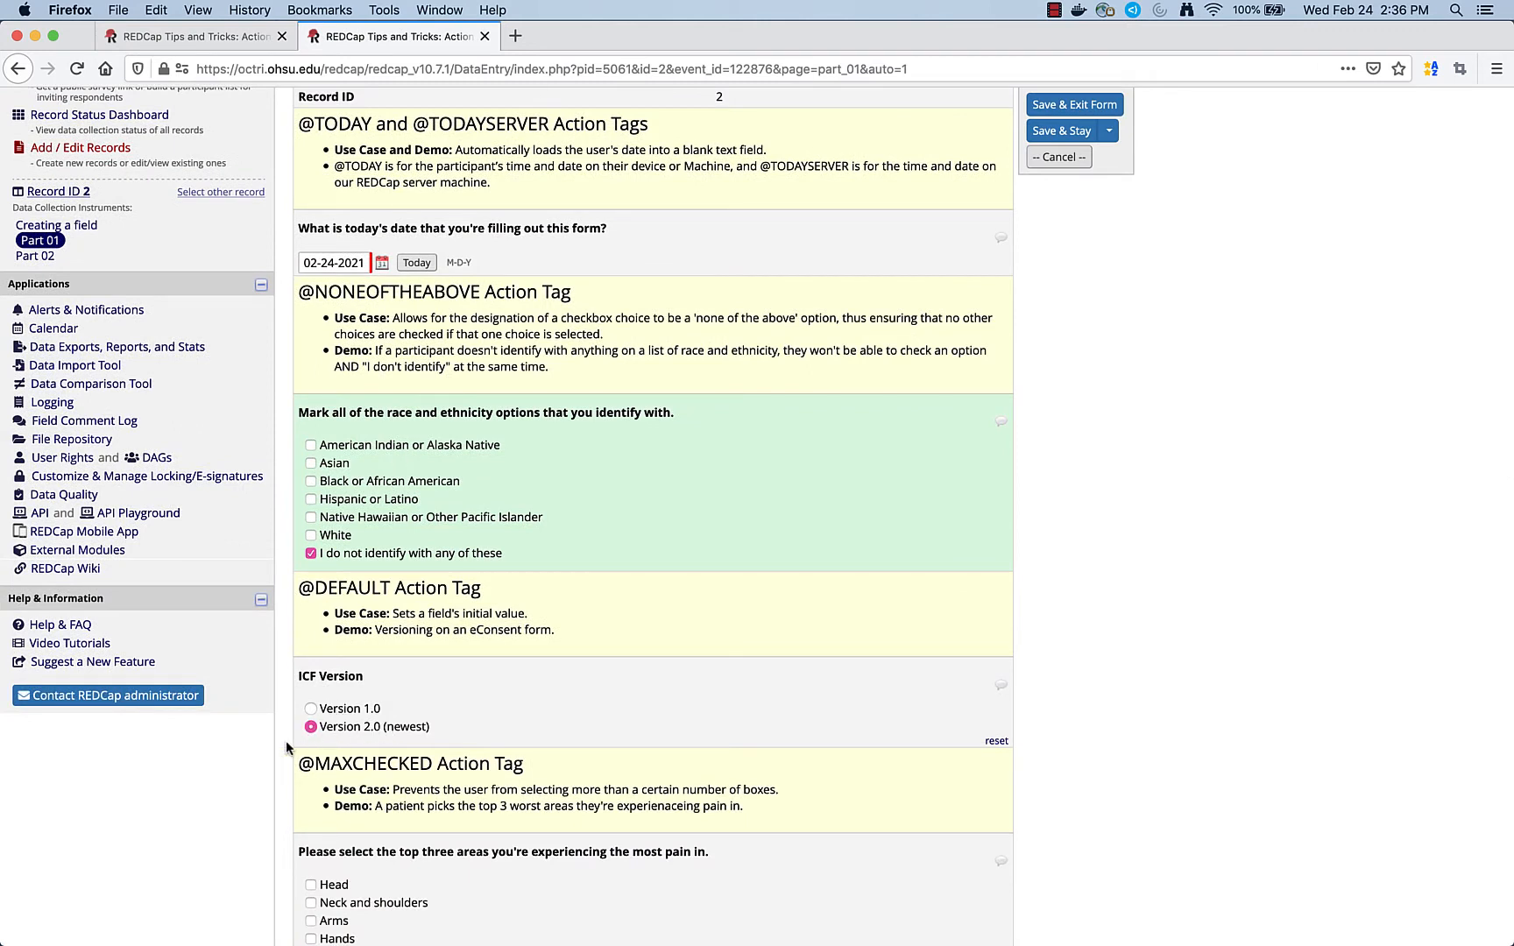
left_click(224, 40)
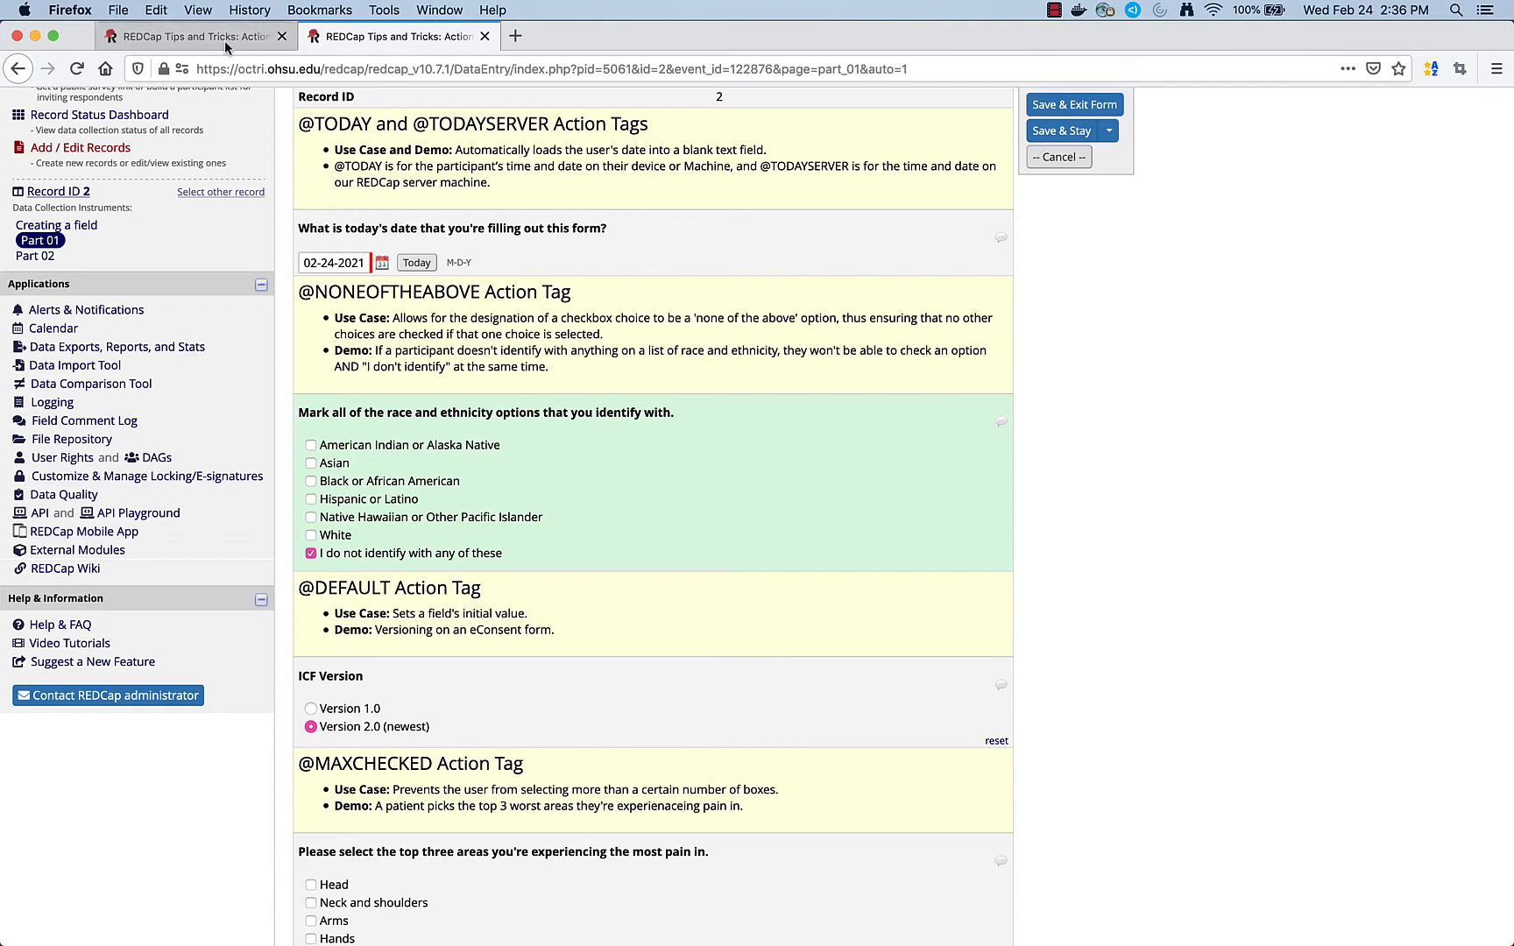
scroll(417, 500, "down", 1)
scroll(422, 520, "down", 3)
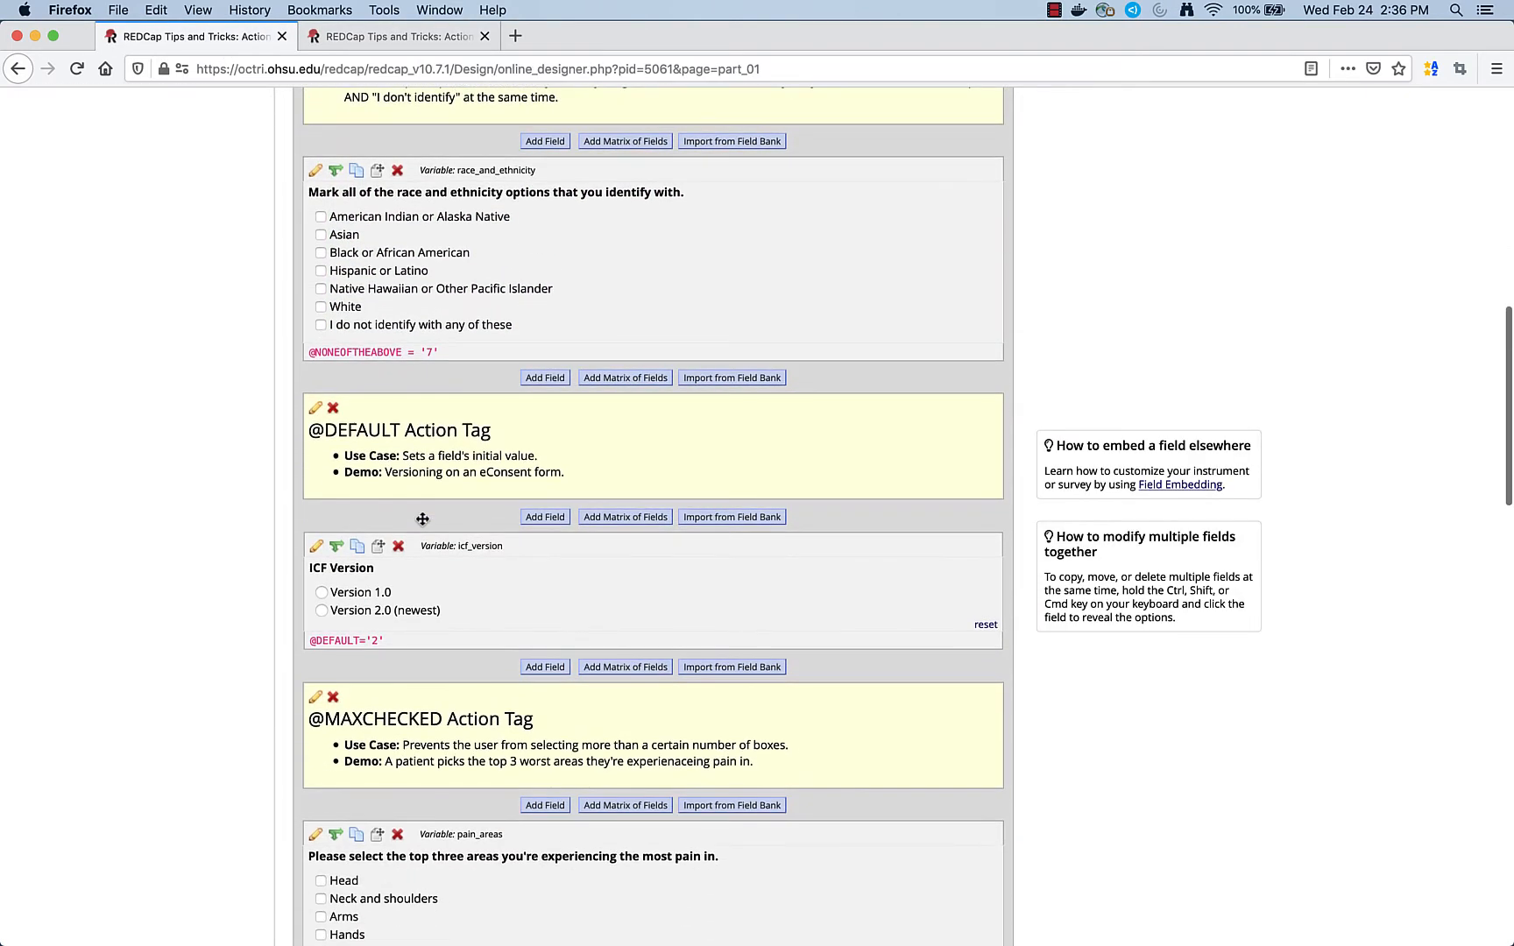
scroll(422, 519, "down", 2)
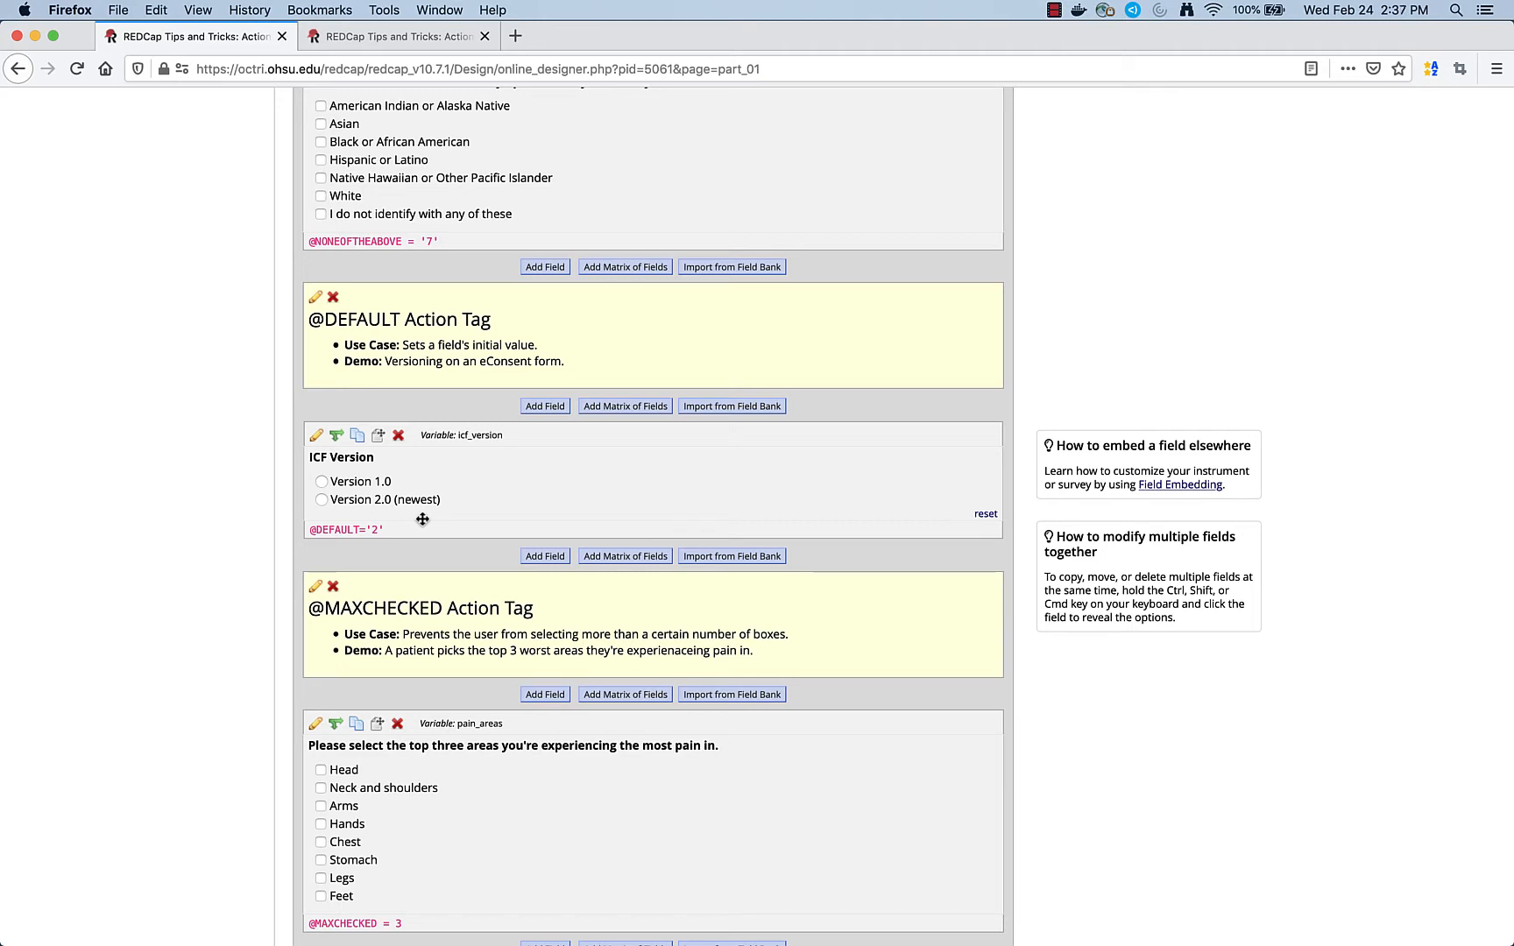
scroll(422, 519, "up", 1)
scroll(422, 520, "down", 1)
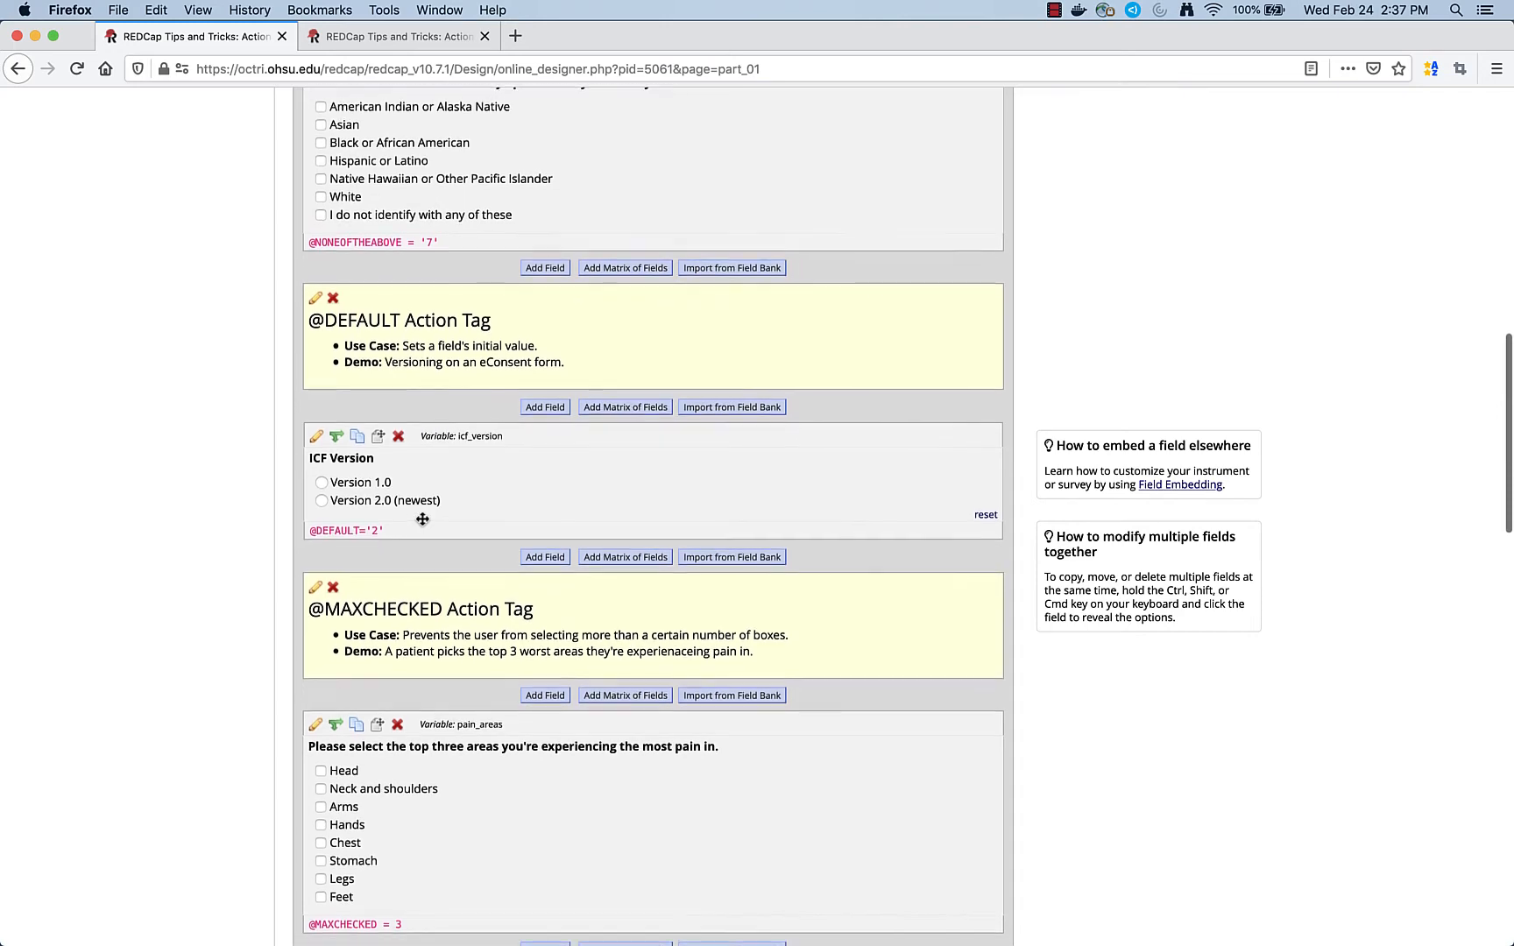
left_click(316, 724)
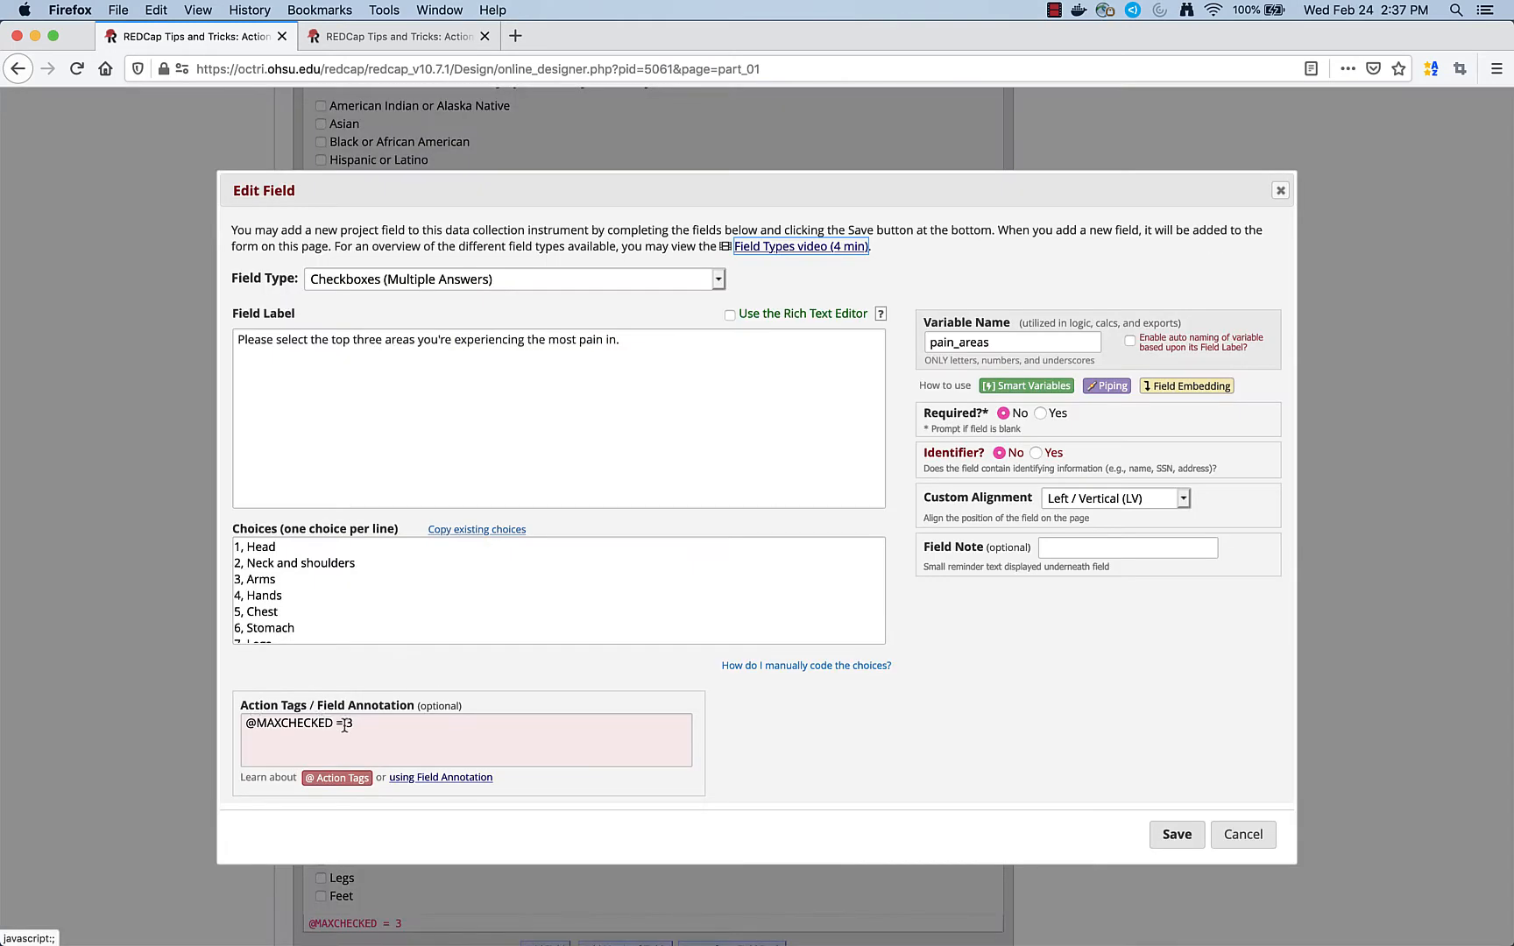
left_click(1176, 834)
left_click(421, 36)
Select Head, Neck and shoulders, and Arms as the areas with the most pain, and try to select a fourth area
scroll(446, 549, "down", 4)
left_click(321, 634)
left_click(324, 652)
left_click(326, 669)
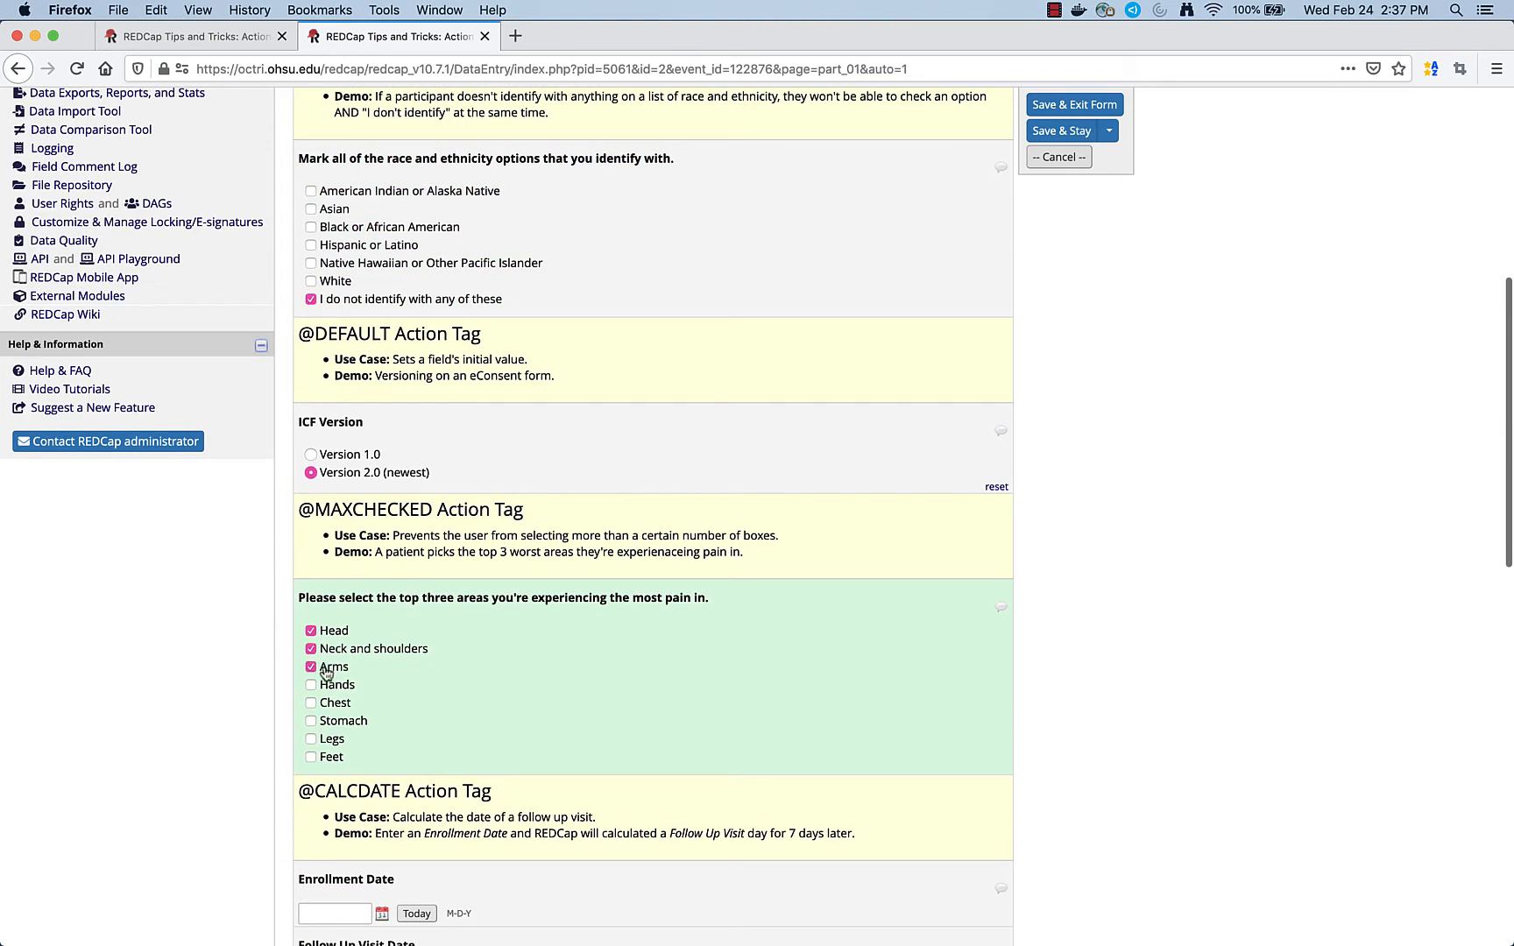
left_click(334, 727)
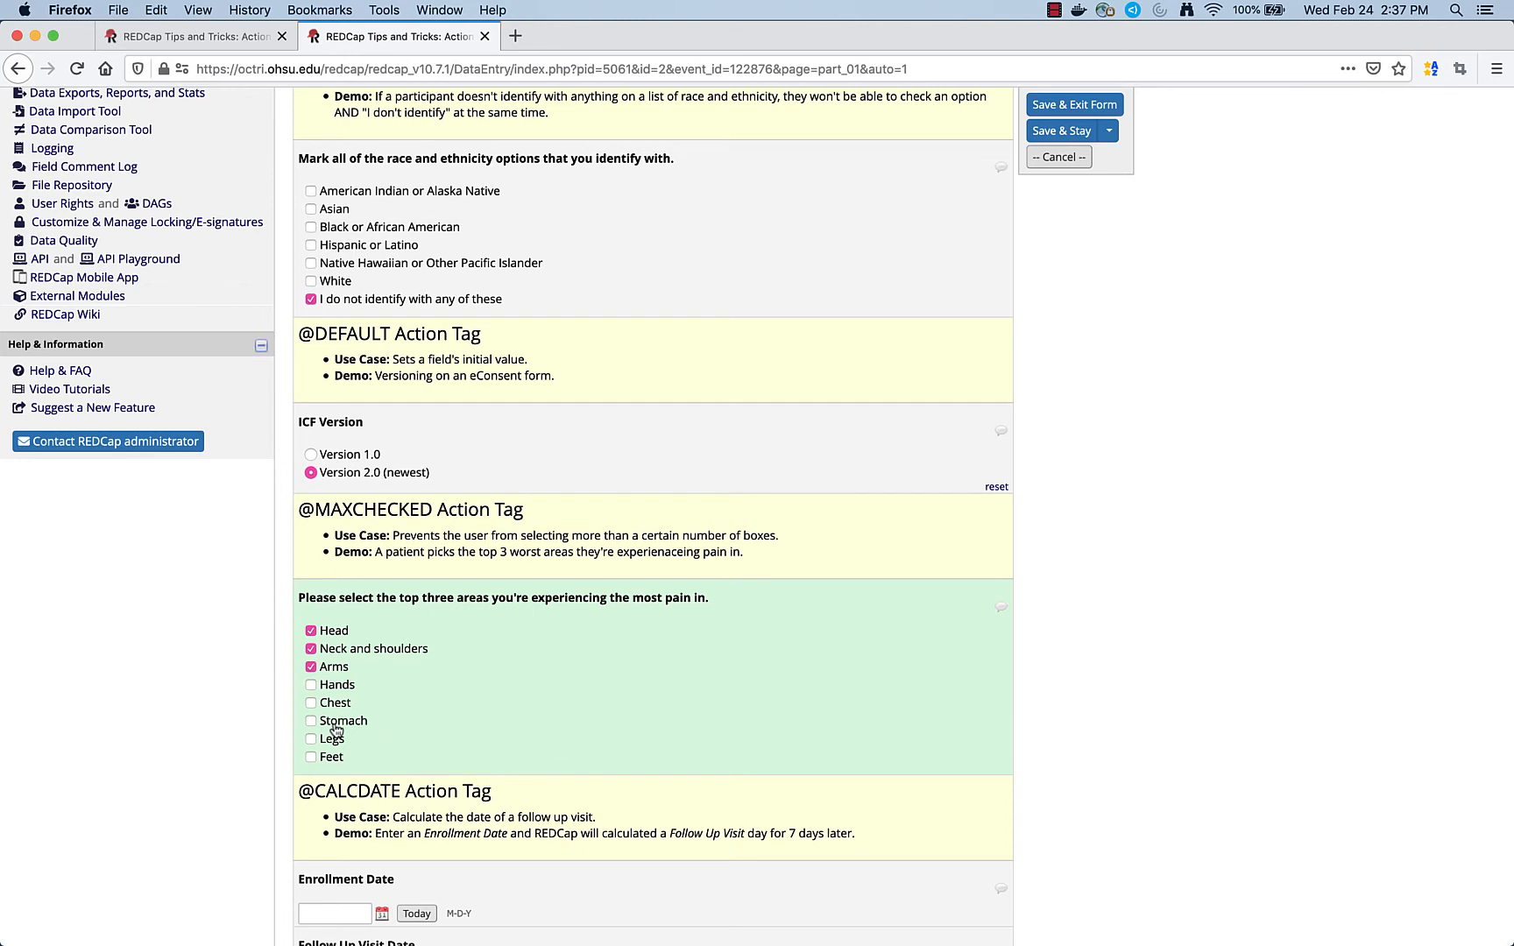
left_click(219, 41)
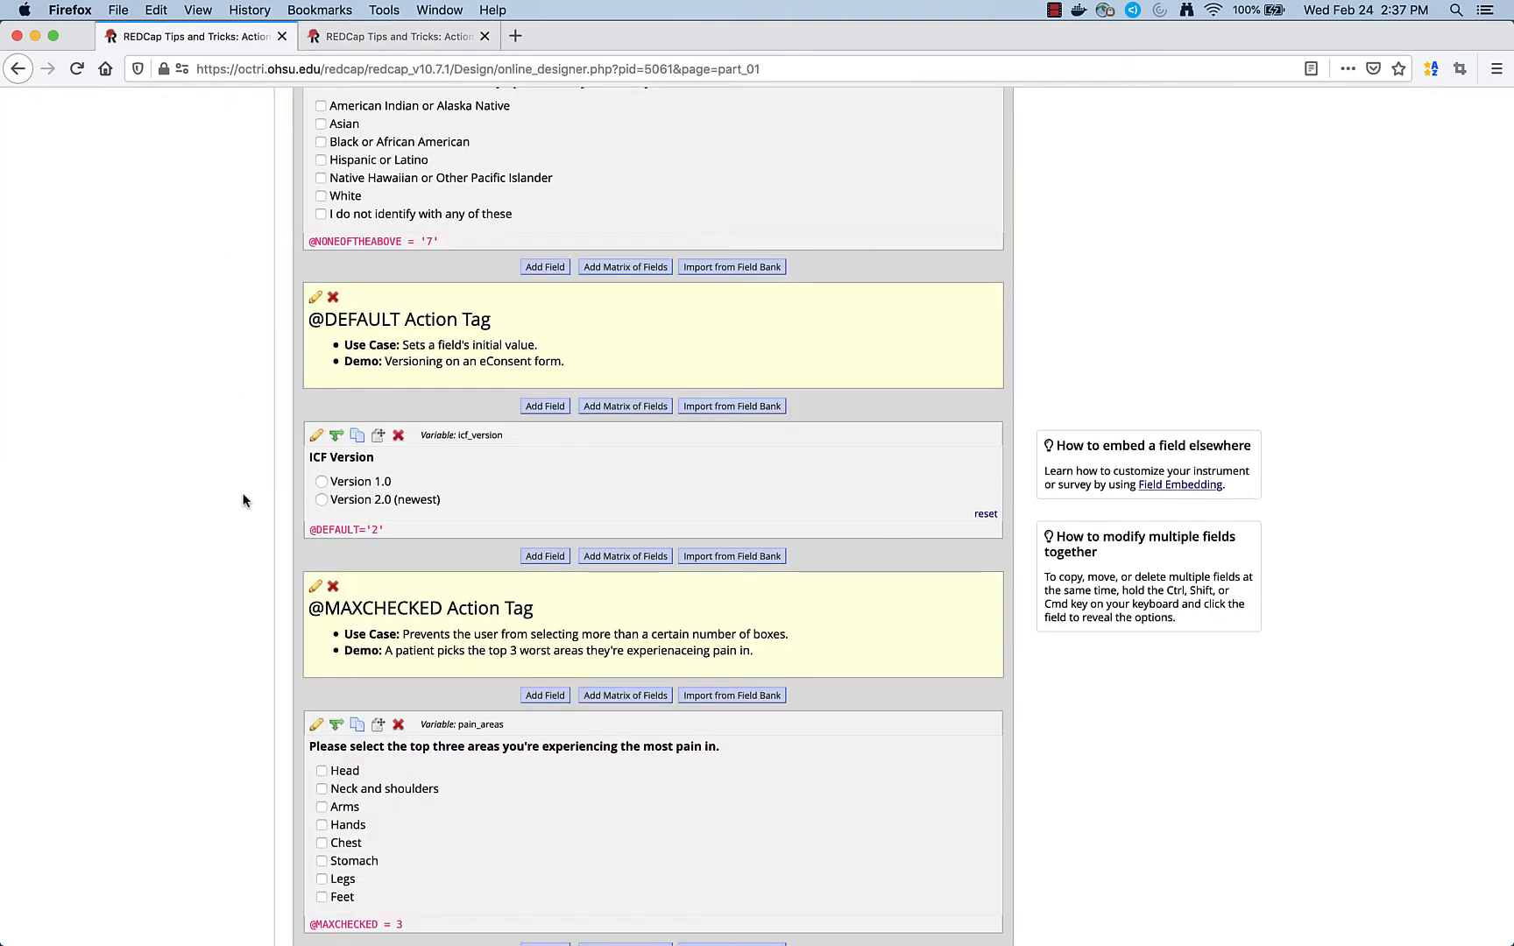
scroll(243, 500, "down", 3)
scroll(243, 500, "down", 2)
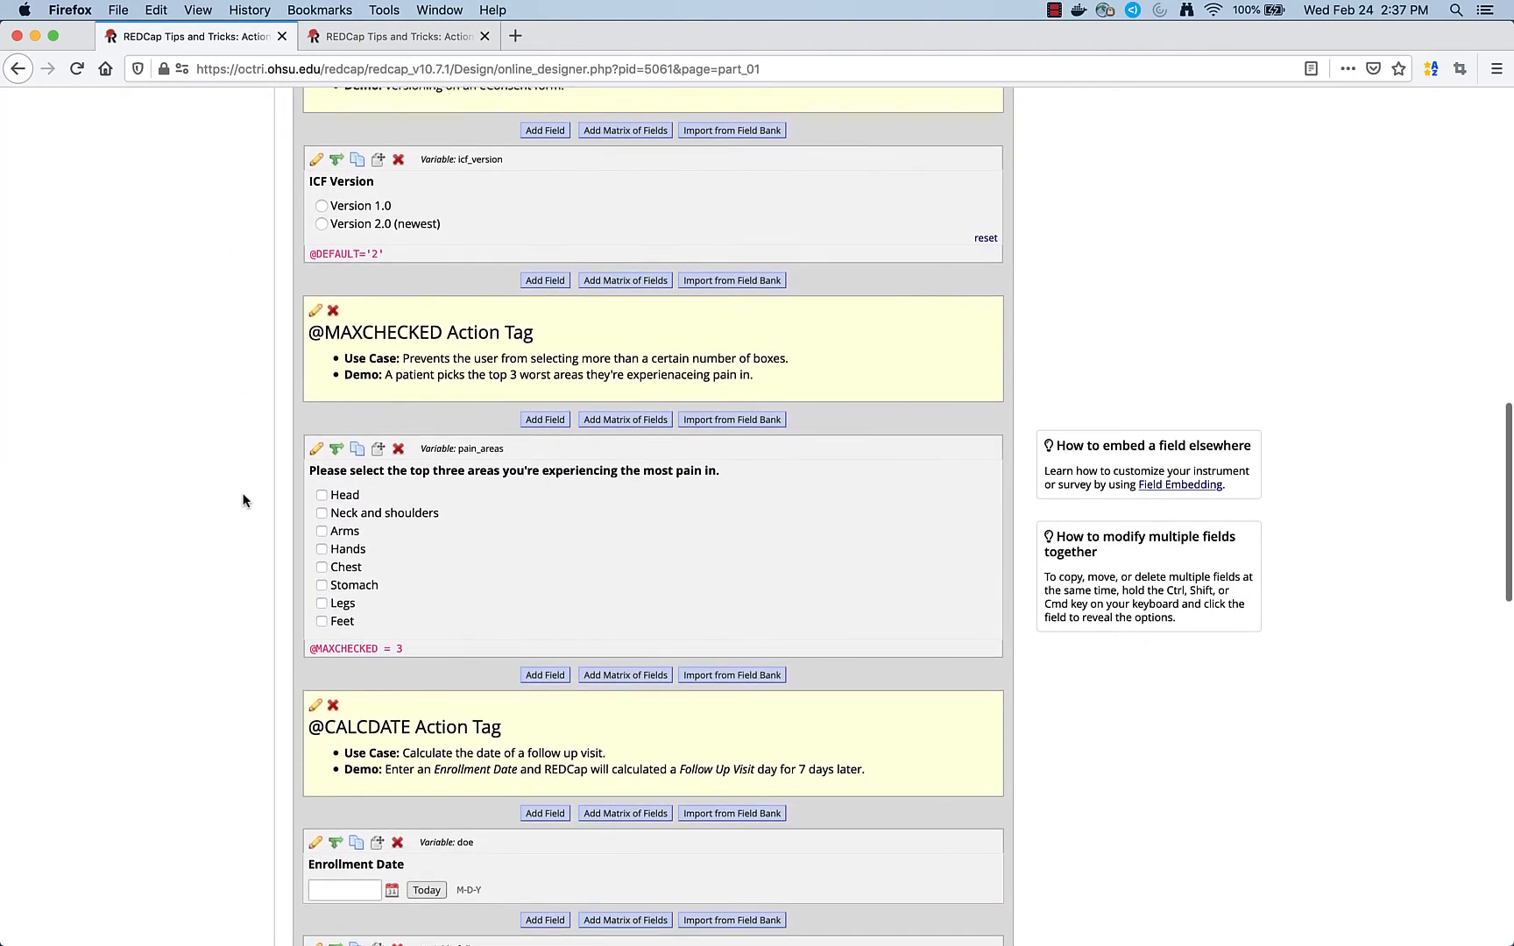
scroll(244, 501, "down", 3)
scroll(243, 500, "up", 1)
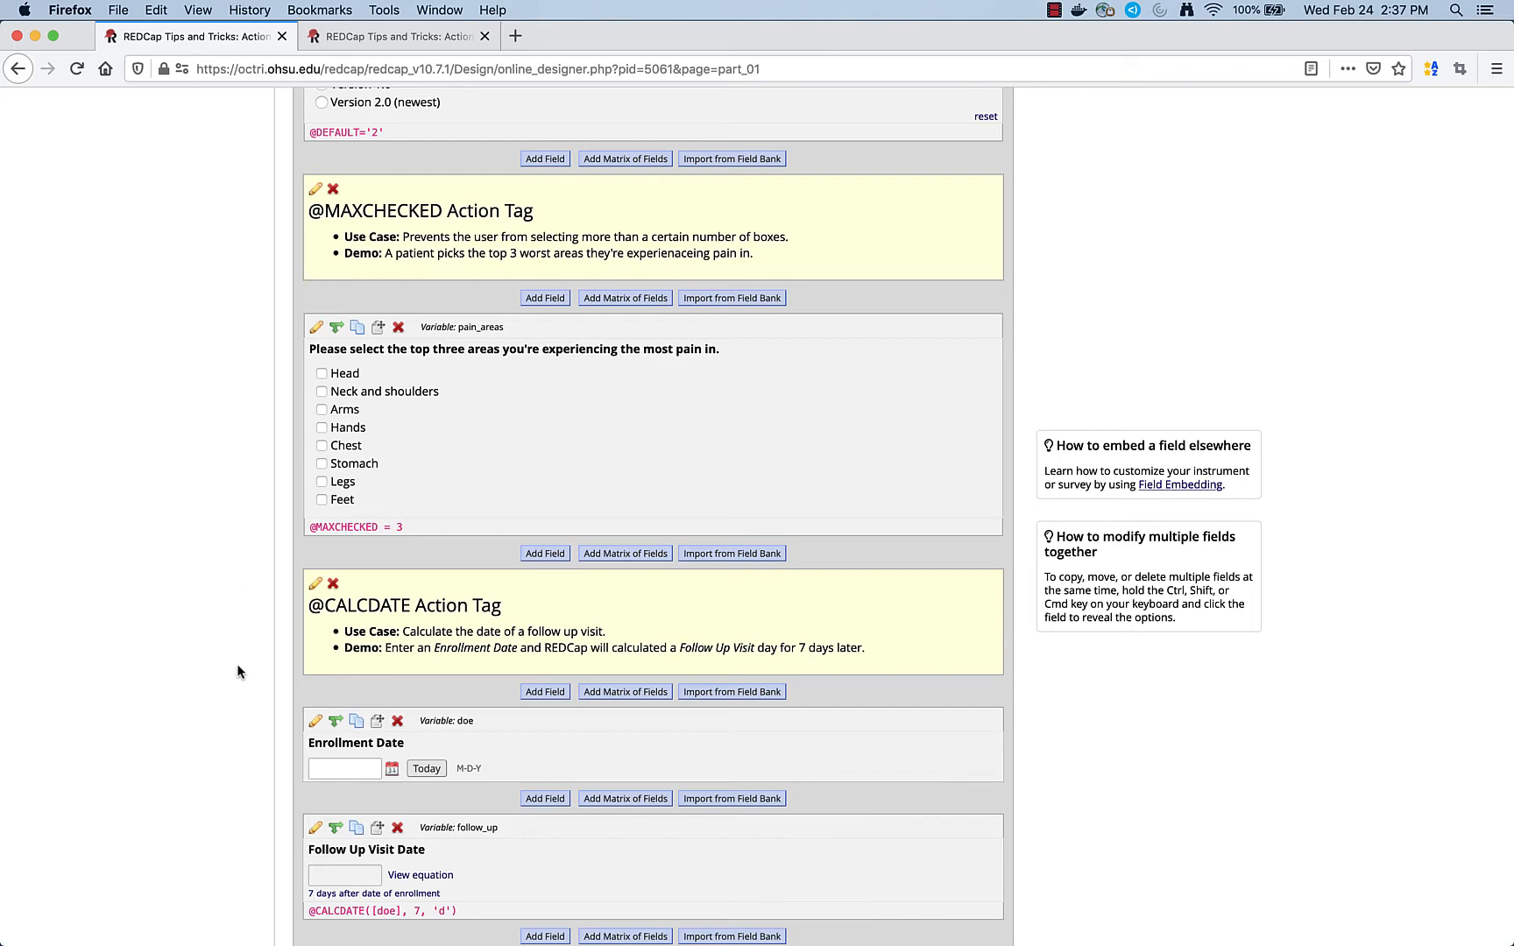
left_click(316, 827)
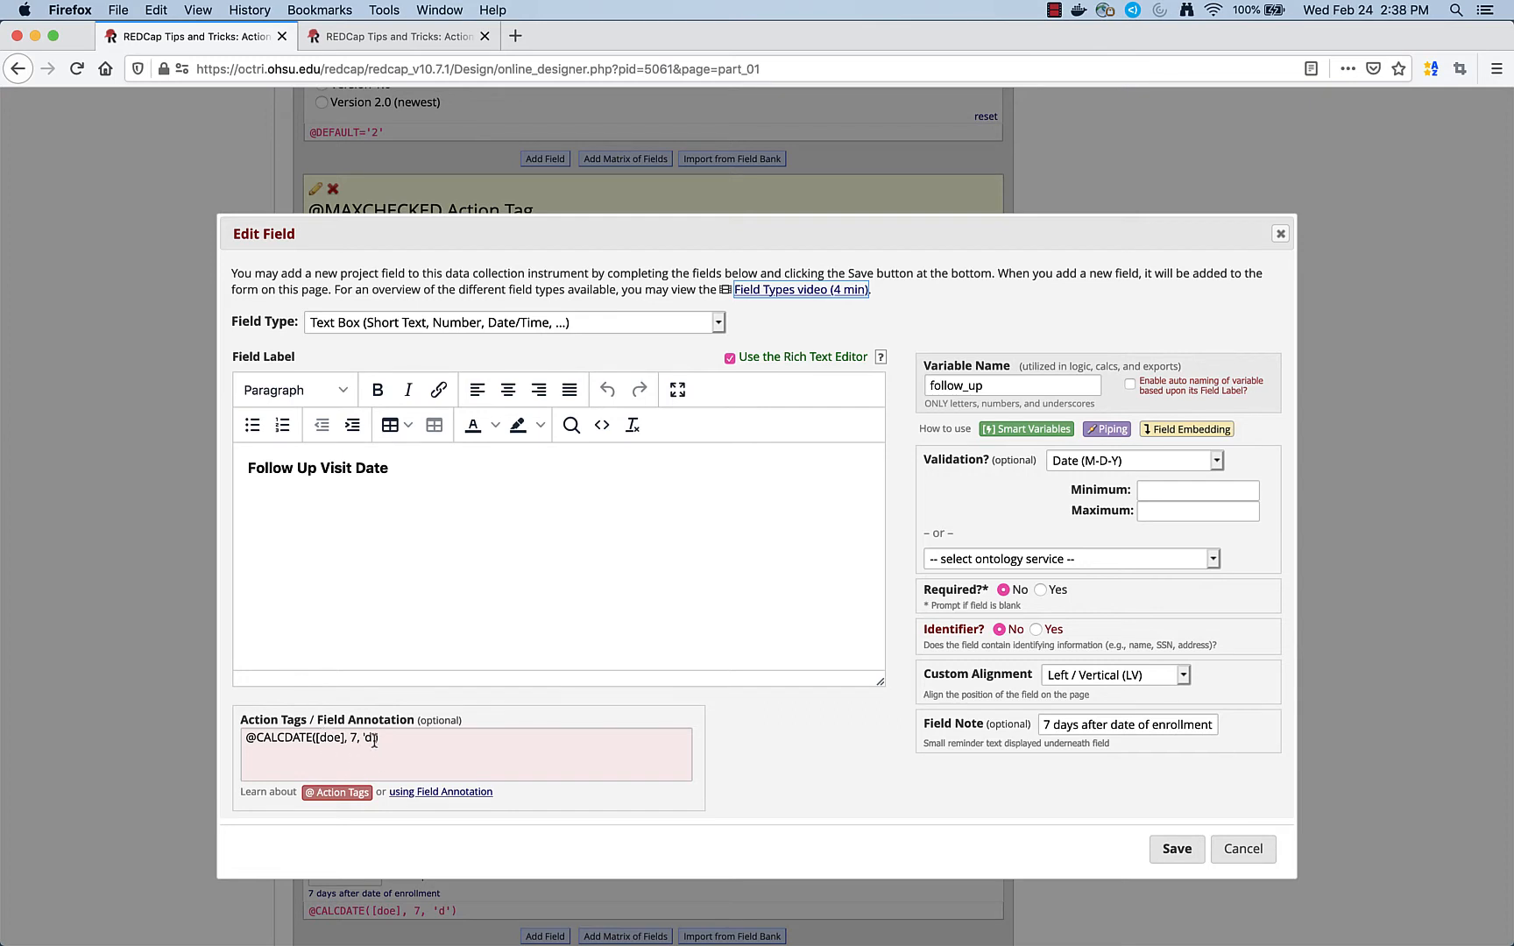
left_click(360, 805)
scroll(661, 712, "down", 1)
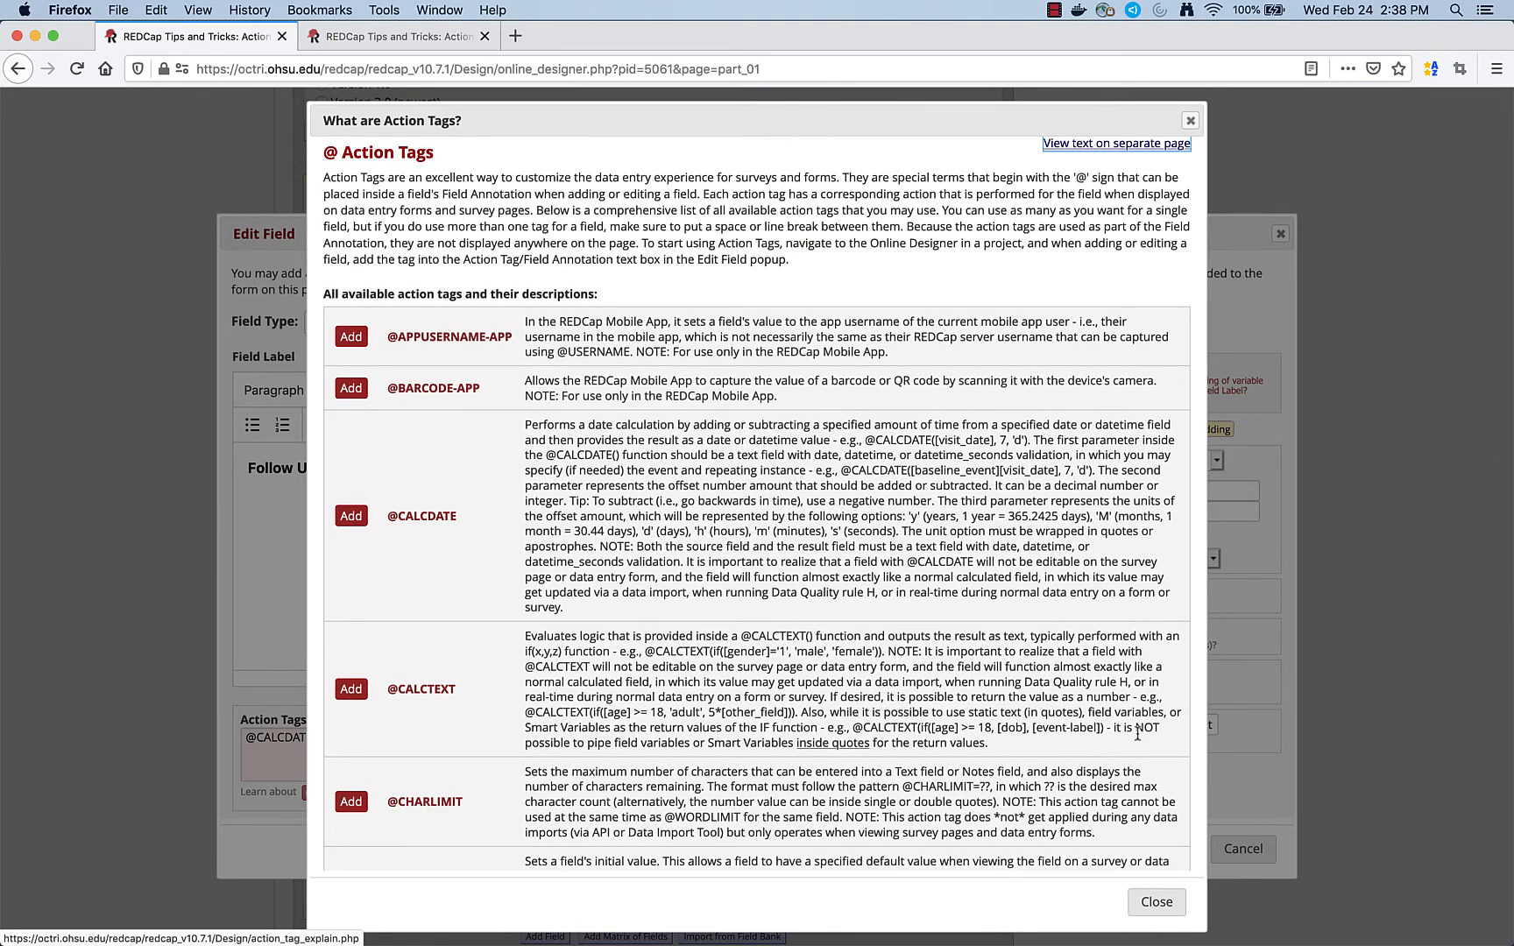
left_click(1146, 900)
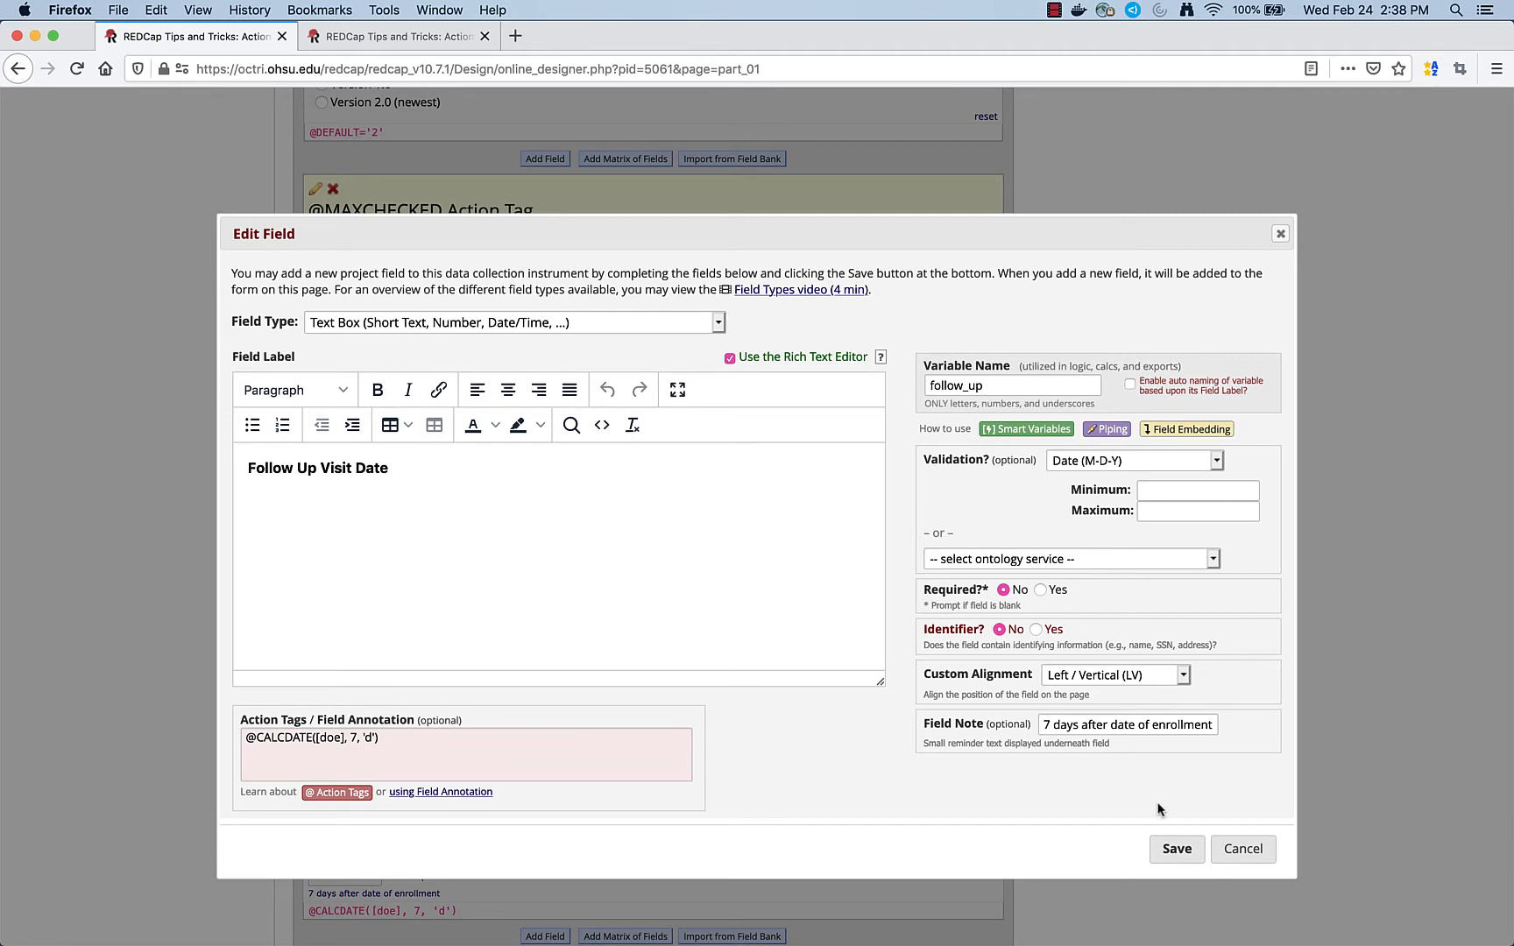
left_click(1172, 849)
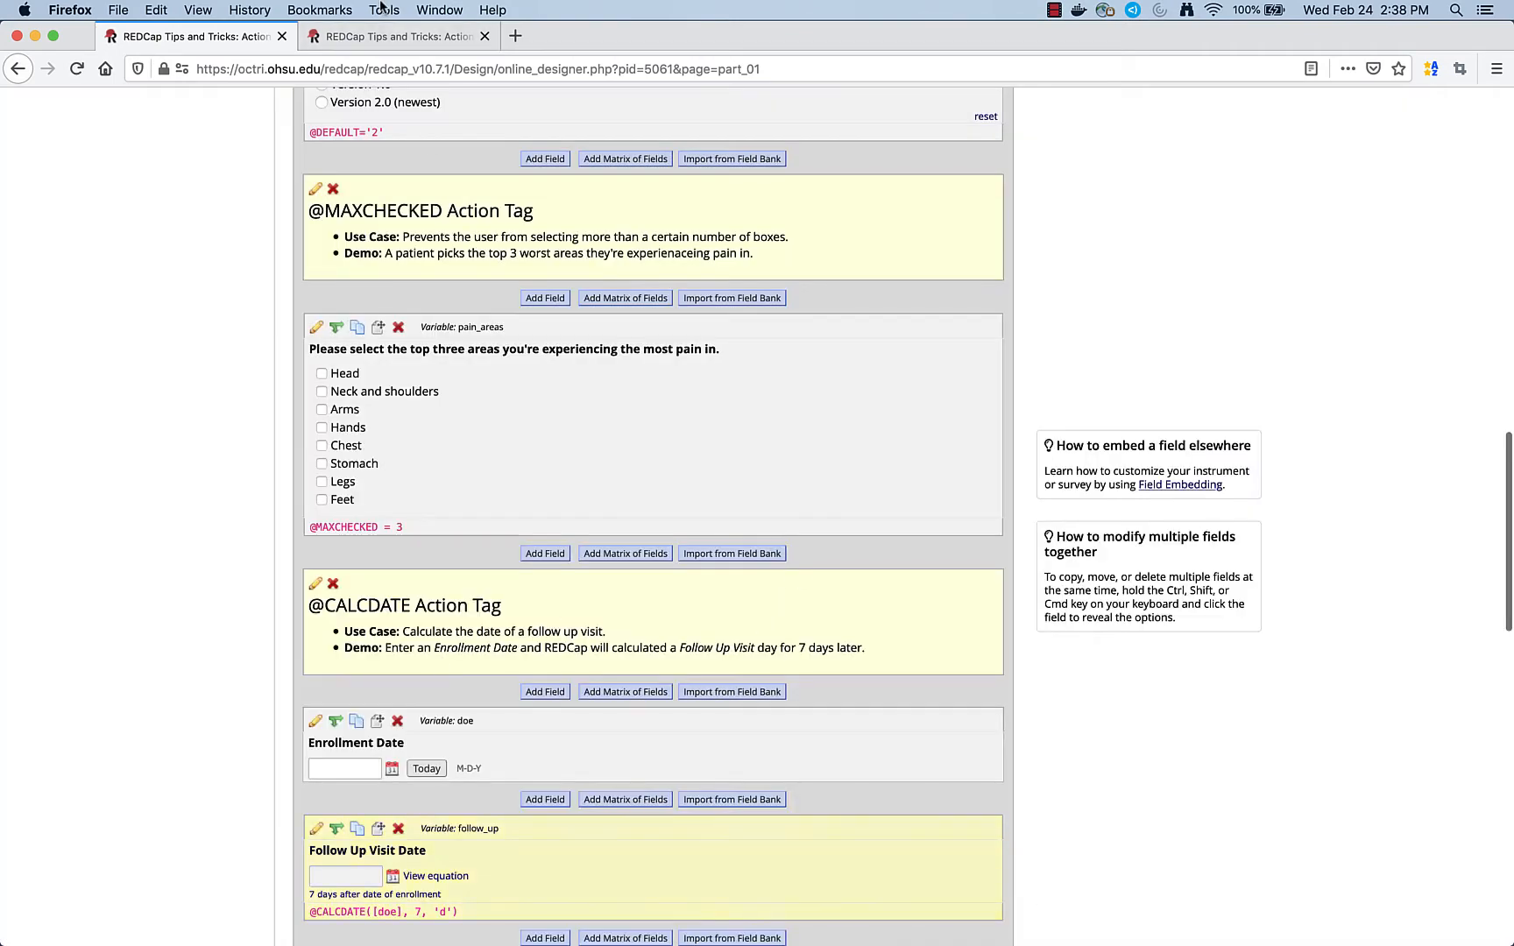
In the data entry form, set the Enrollment Date to today's date so the Follow Up Visit Date is calculated
left_click(390, 36)
scroll(443, 609, "down", 3)
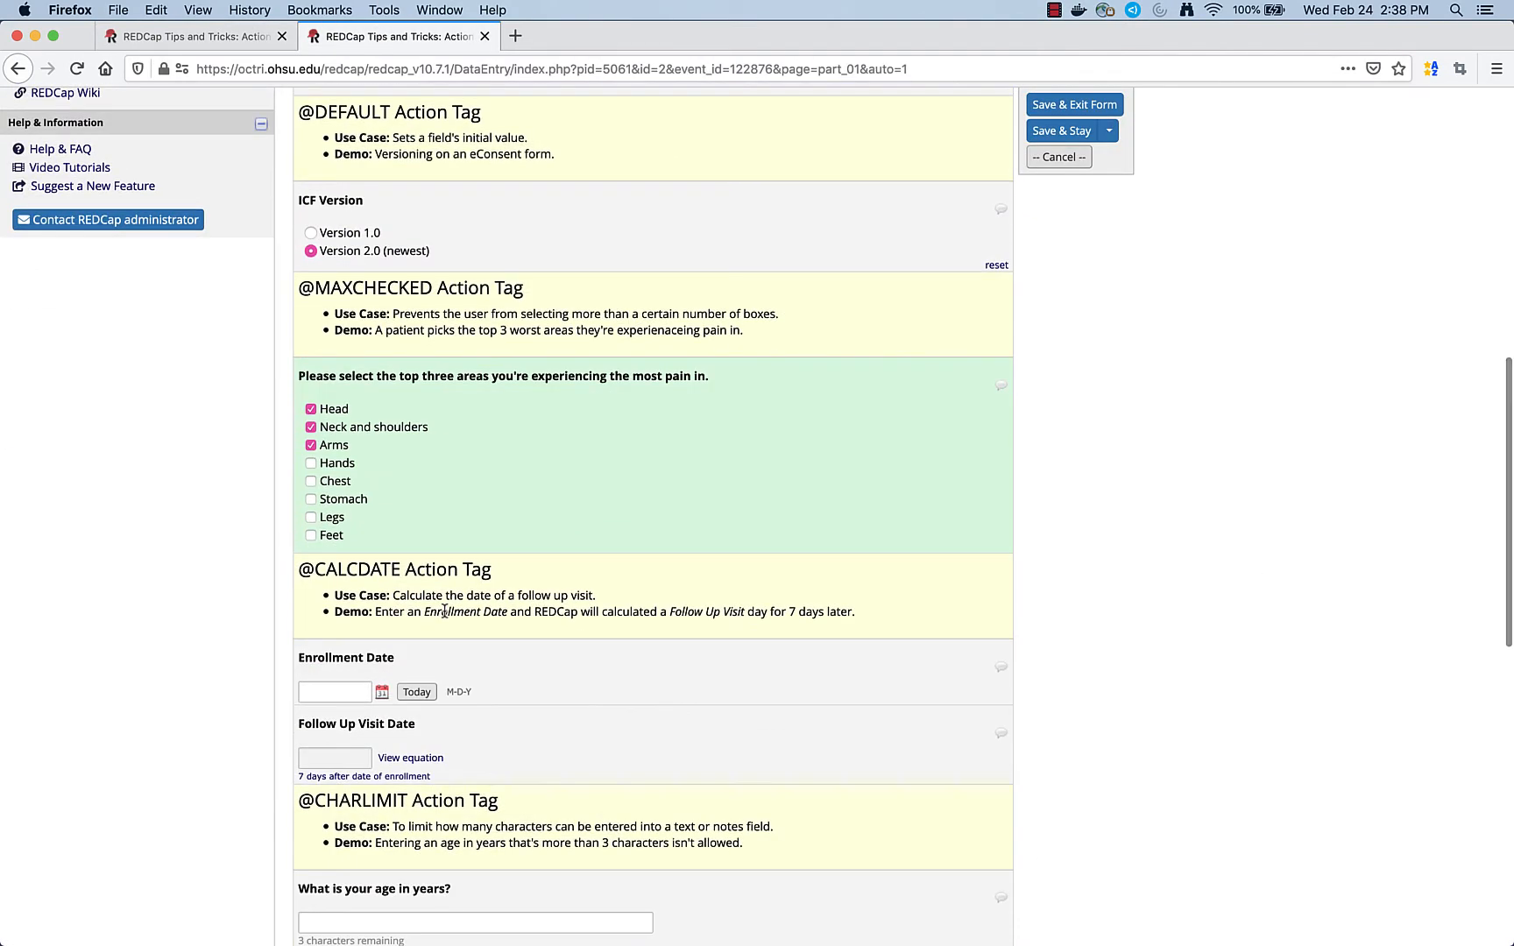
left_click(415, 693)
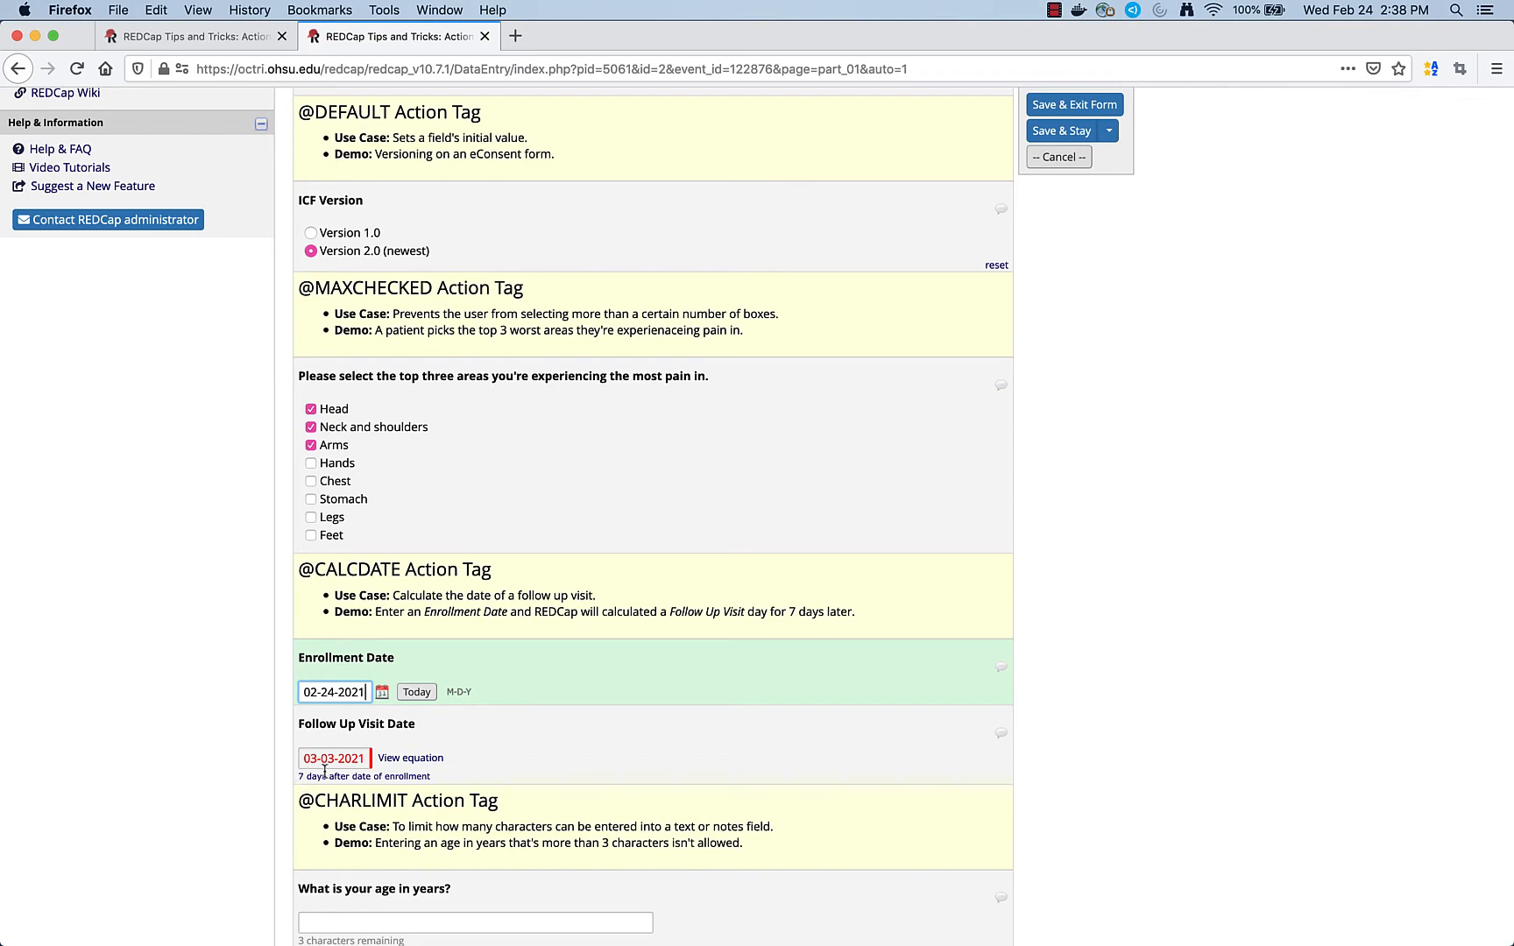
left_click(219, 37)
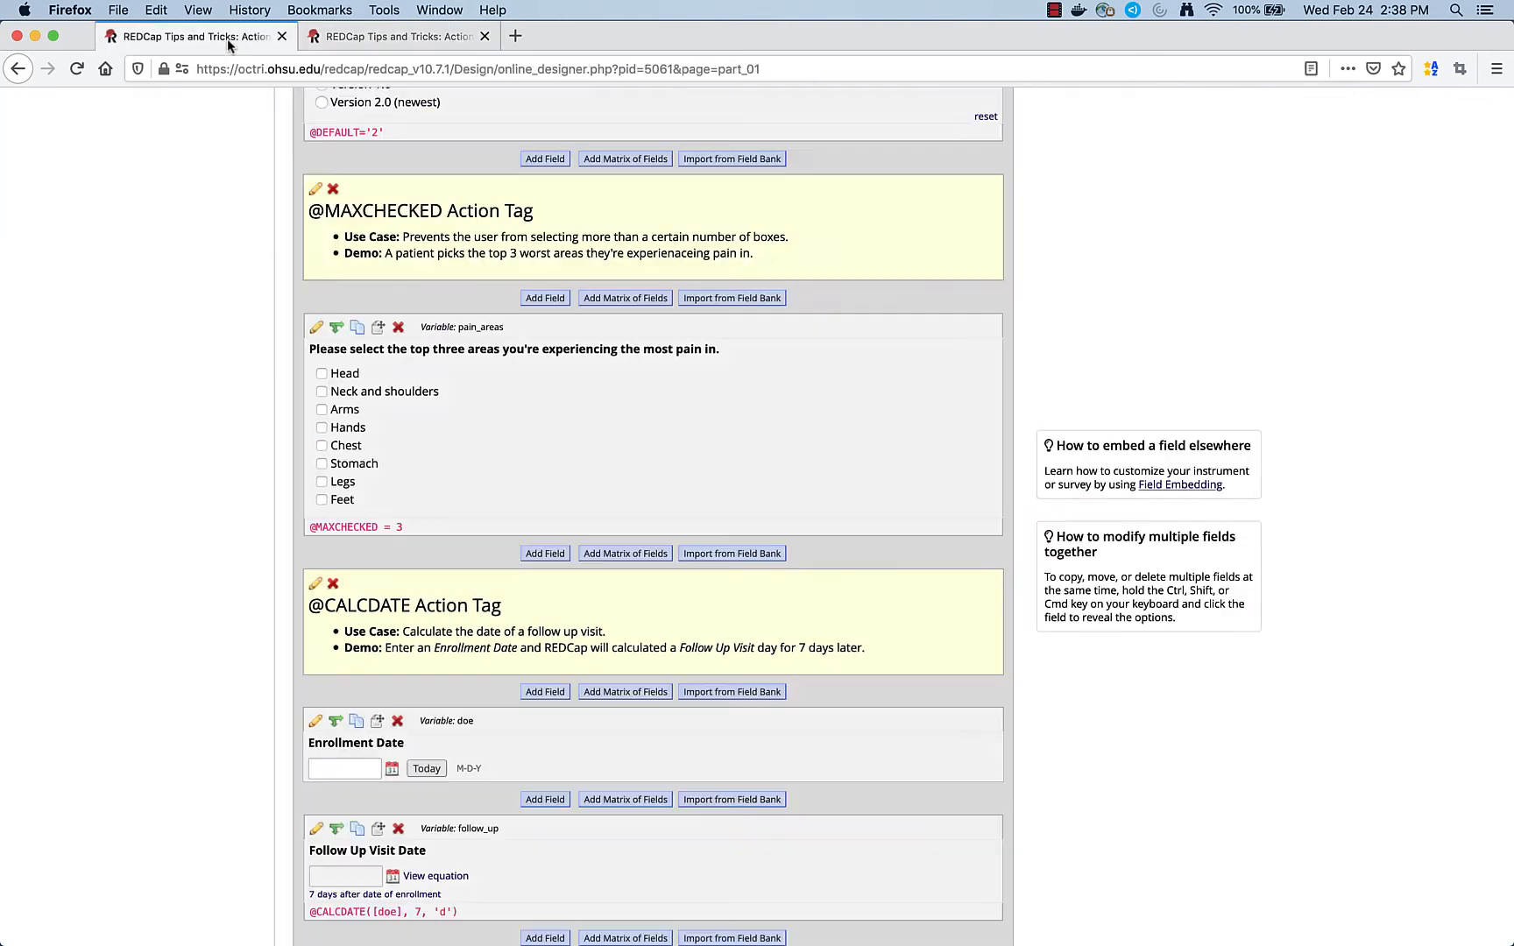
scroll(478, 600, "down", 3)
scroll(478, 600, "down", 1)
scroll(478, 600, "down", 2)
scroll(478, 600, "up", 1)
scroll(479, 601, "up", 2)
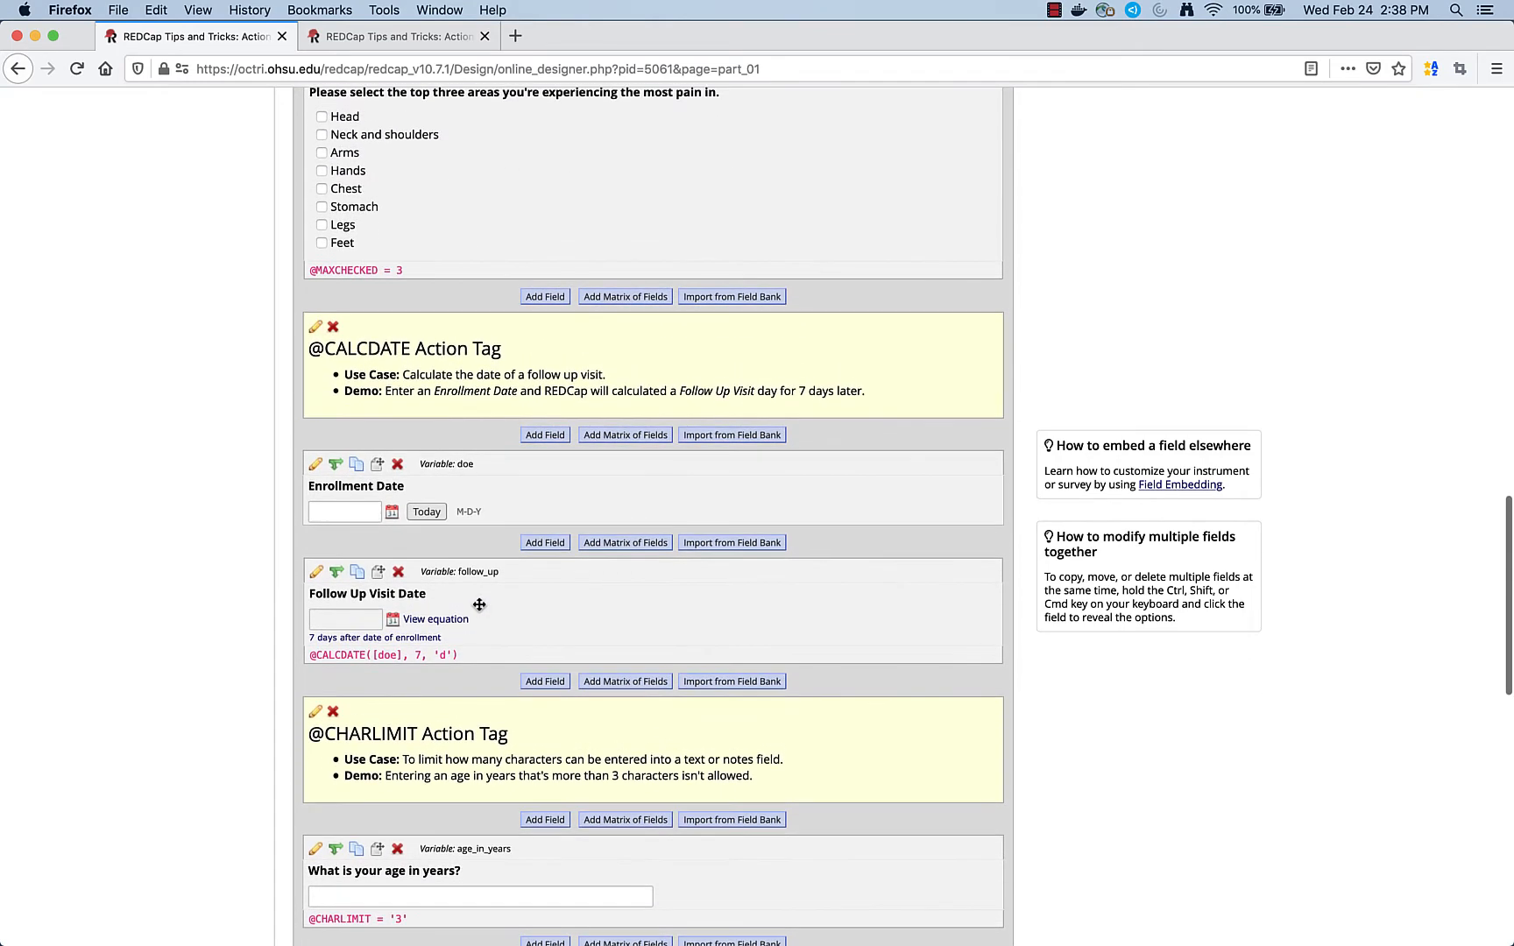
scroll(479, 607, "up", 1)
scroll(479, 606, "down", 1)
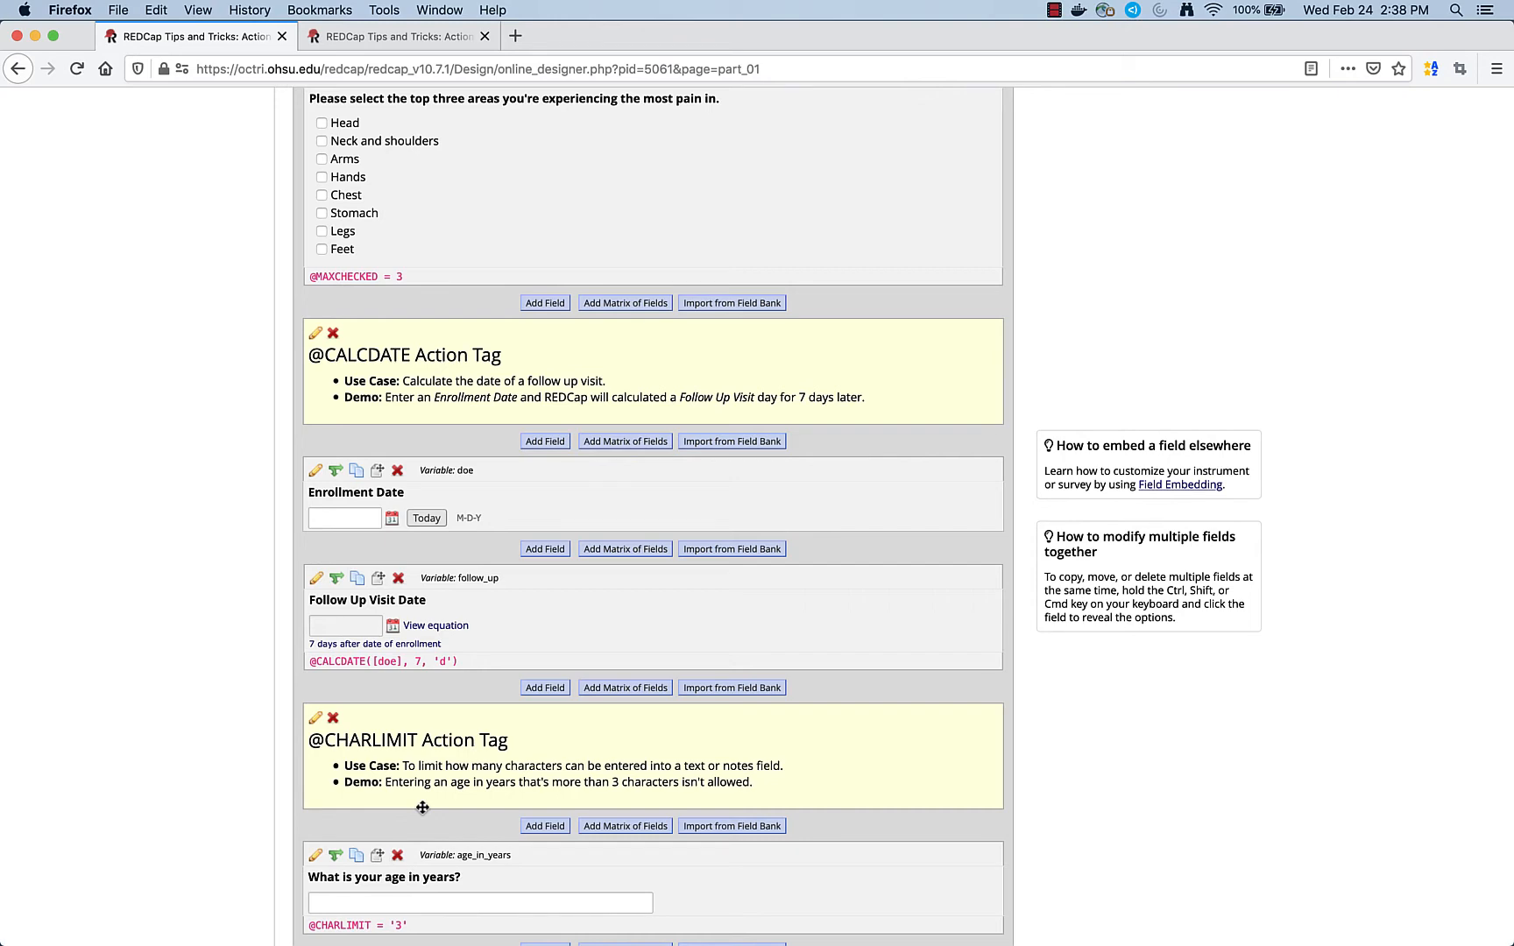
left_click(316, 855)
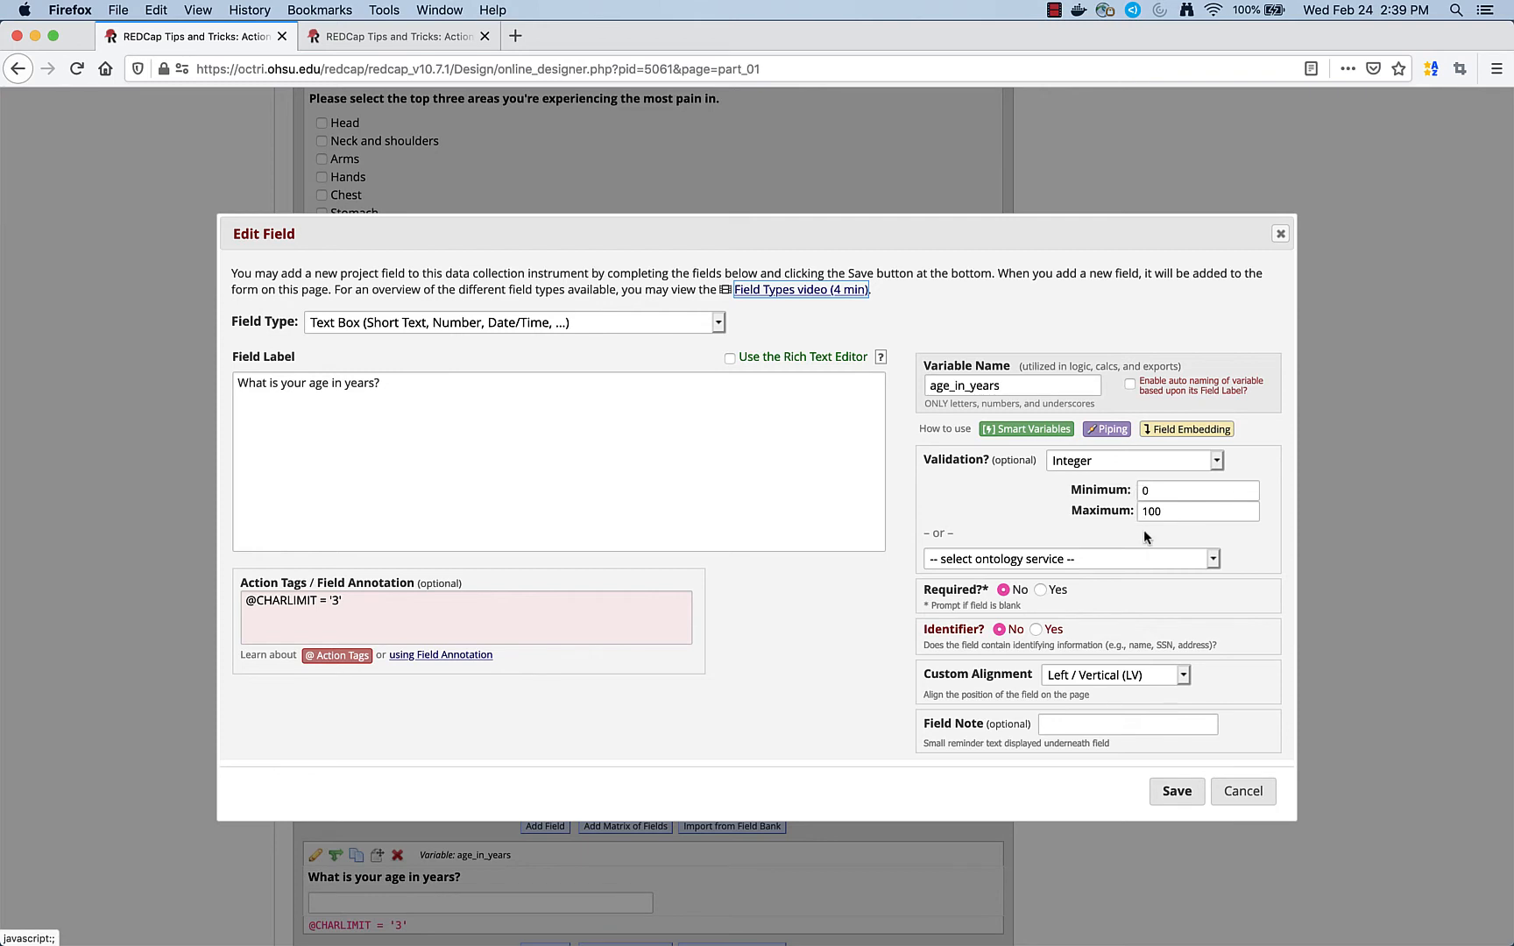
left_click(1232, 793)
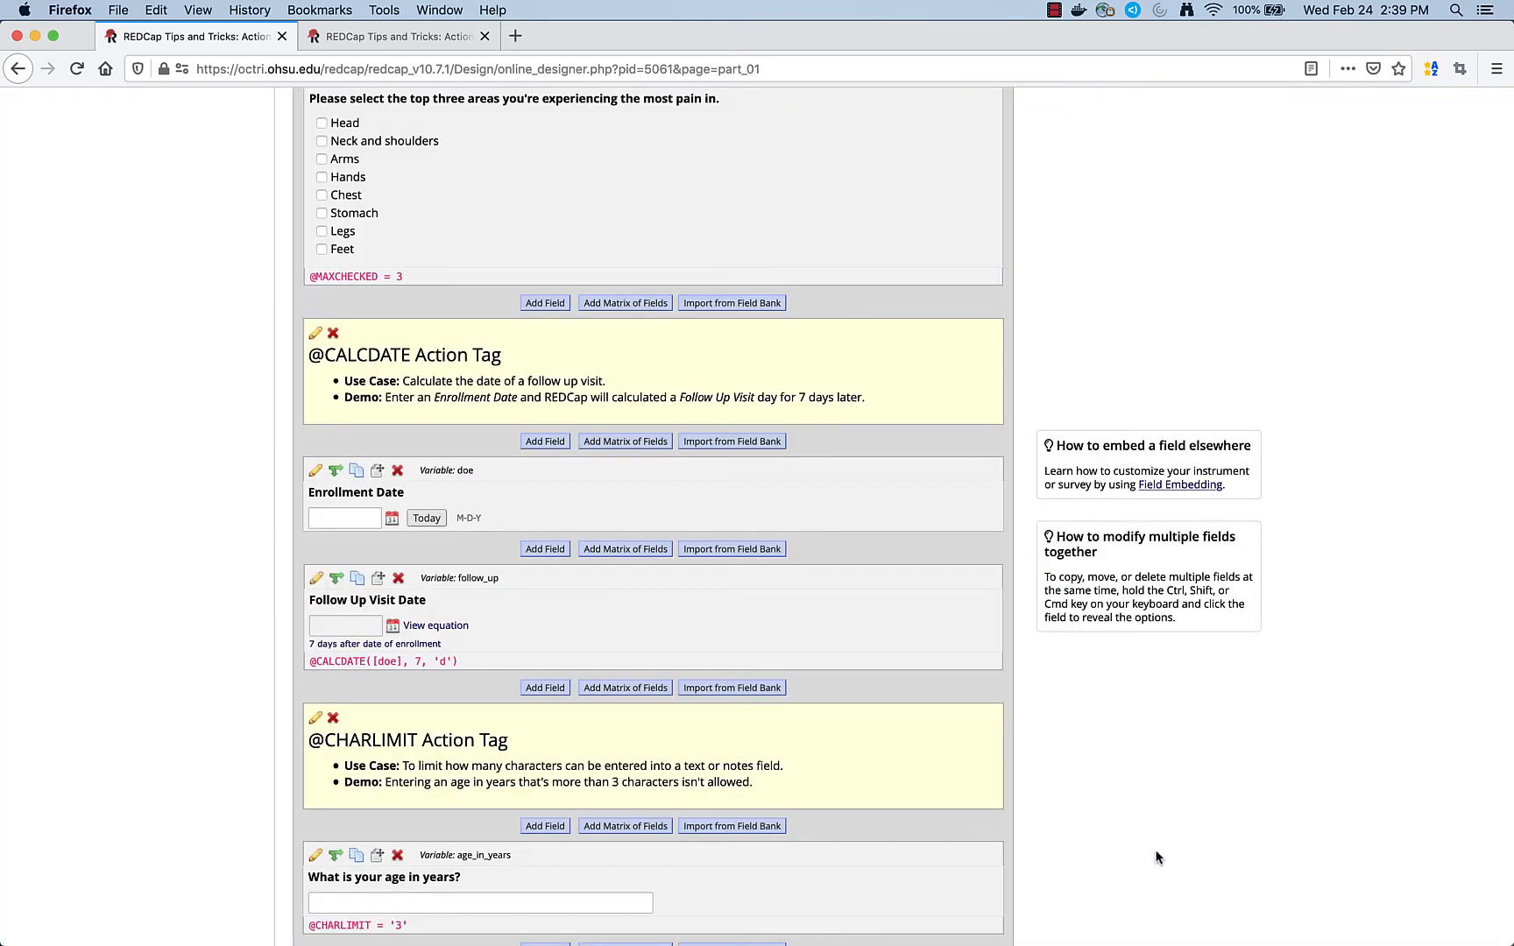
In the data entry form, enter 999 as the age in years, leave the field, and dismiss the range alert
left_click(381, 39)
scroll(354, 788, "down", 3)
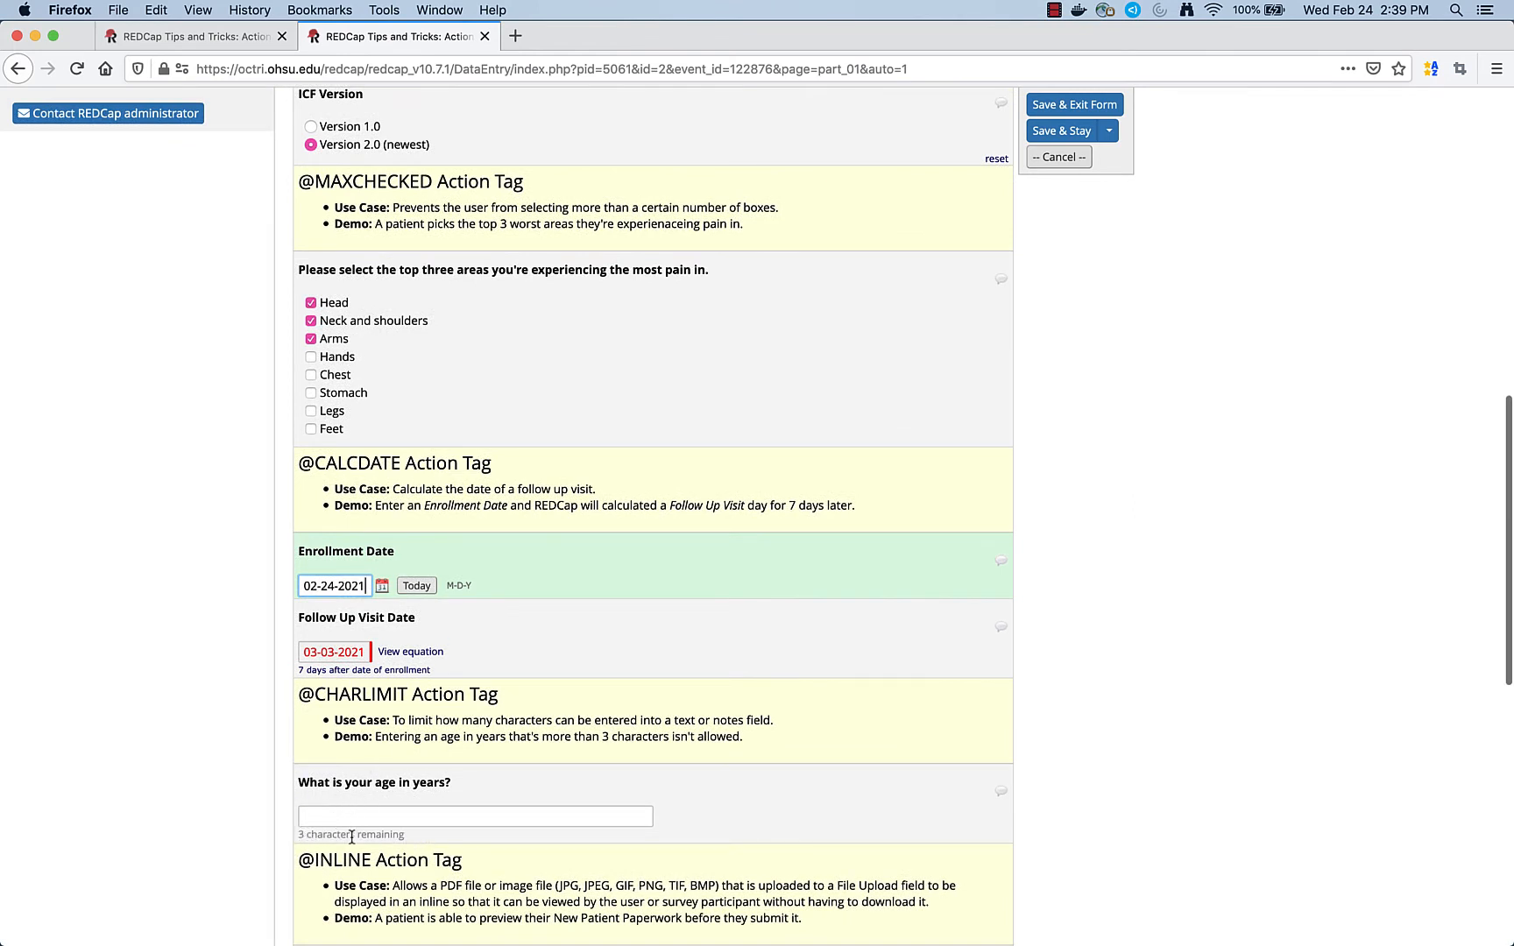
left_click(319, 813)
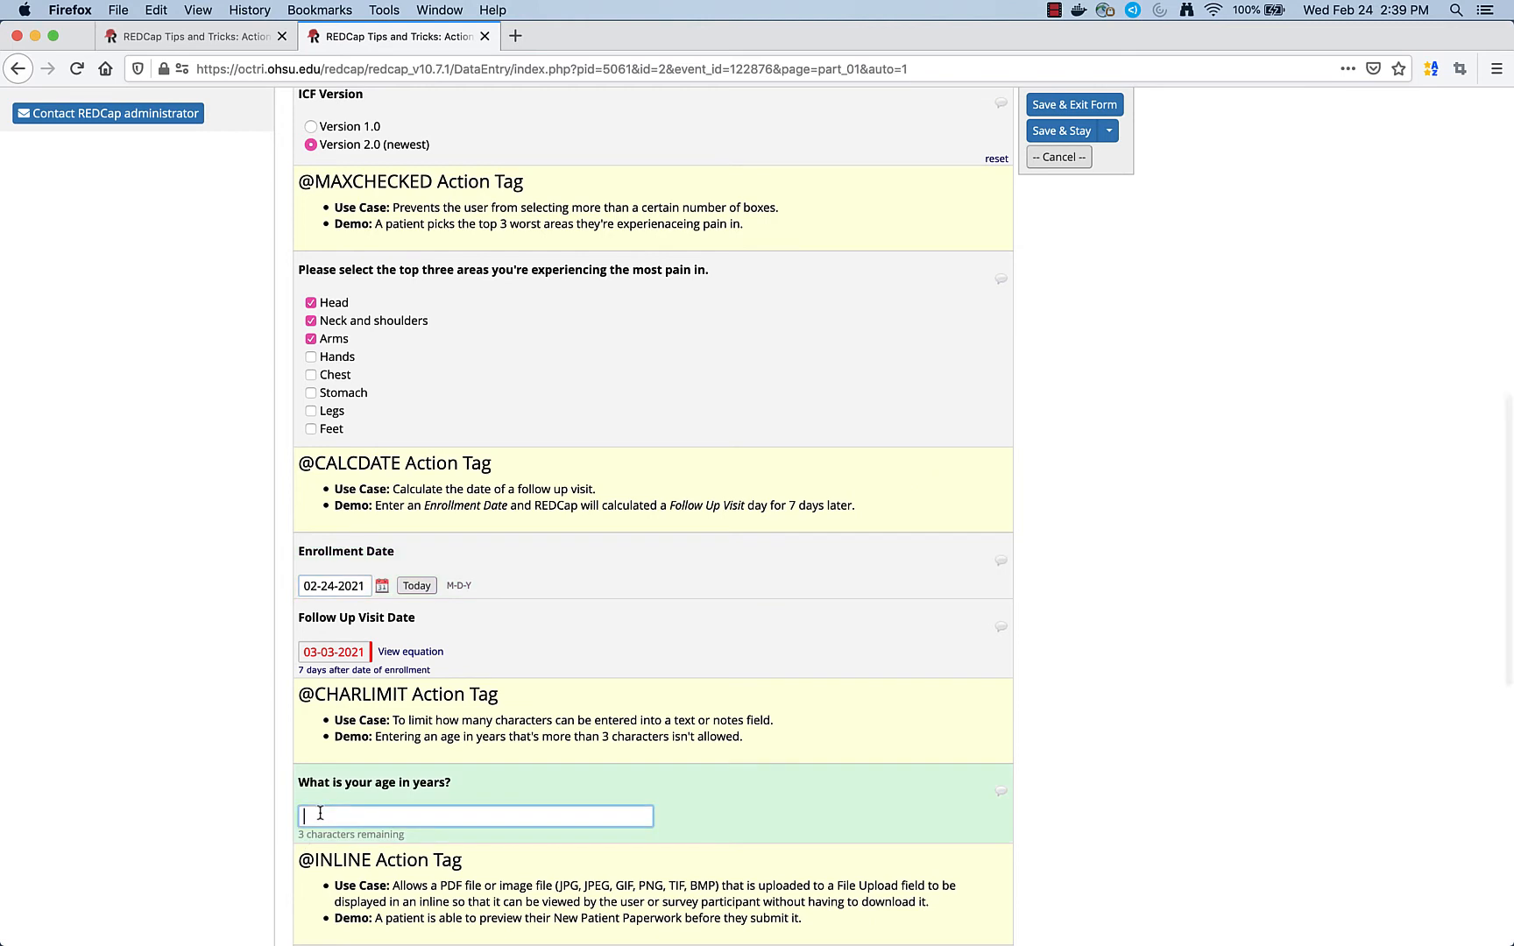
type("9")
key("BackSpace")
type("999")
scroll(478, 800, "down", 2)
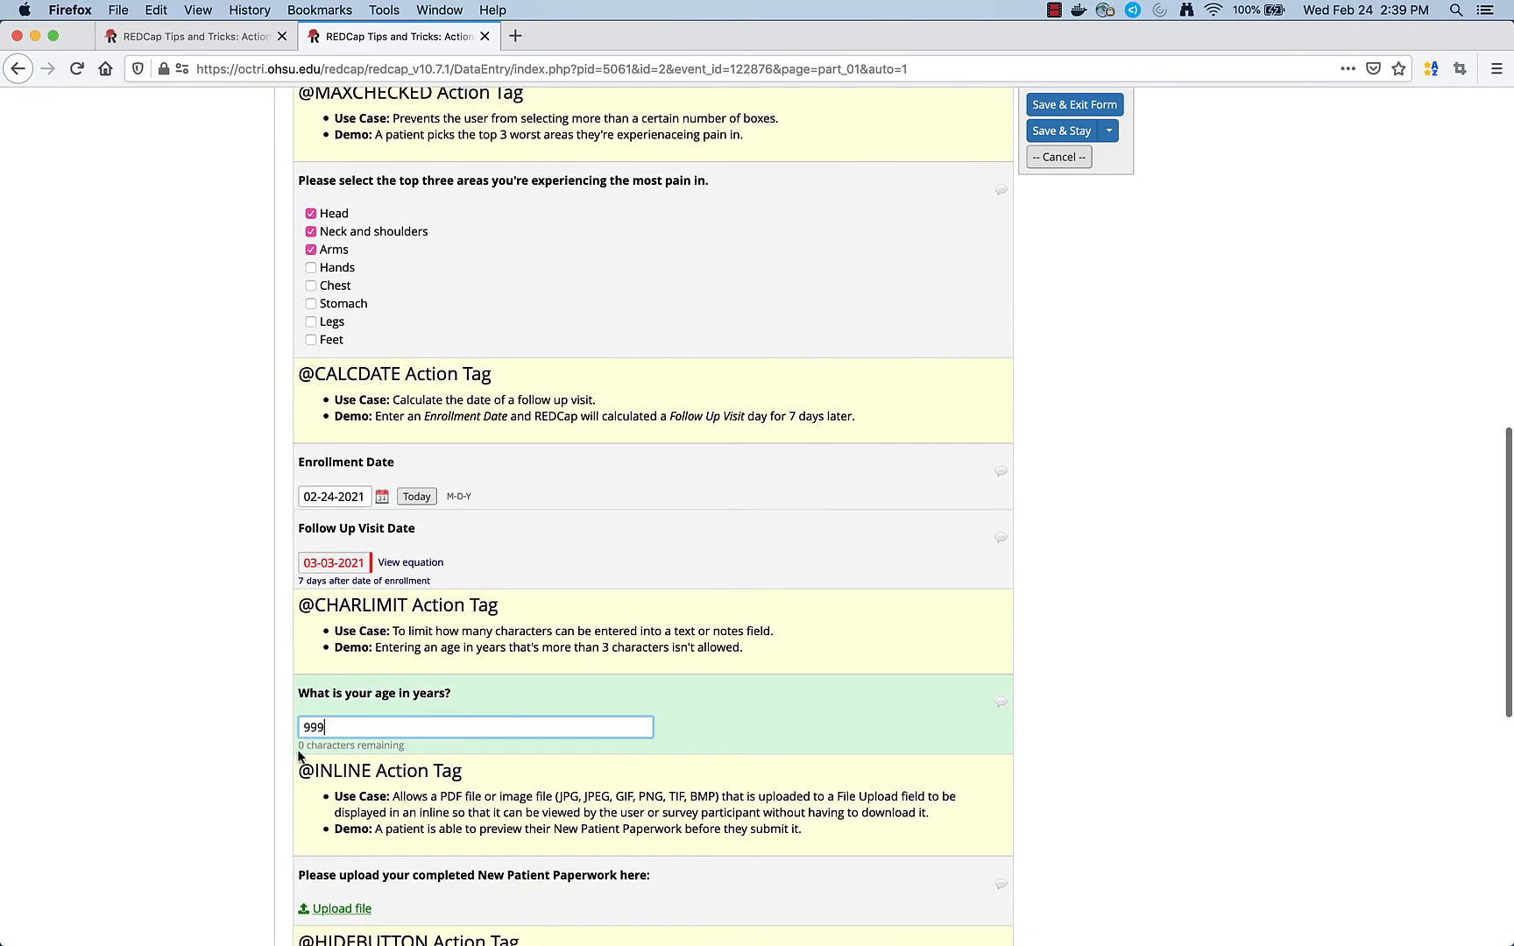
left_click(308, 806)
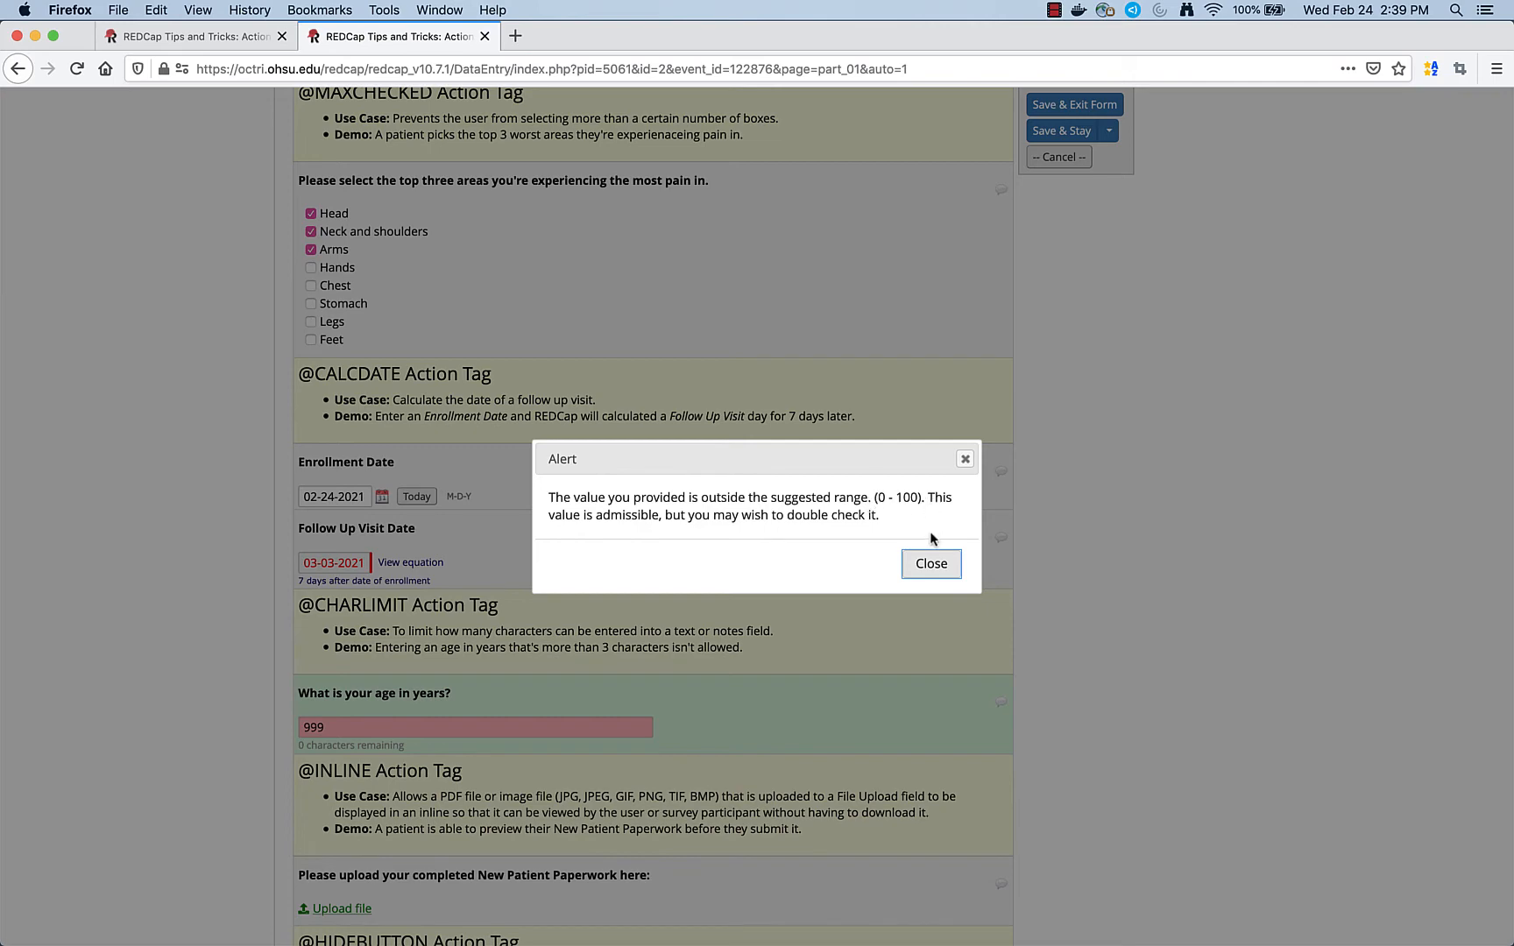
left_click(932, 566)
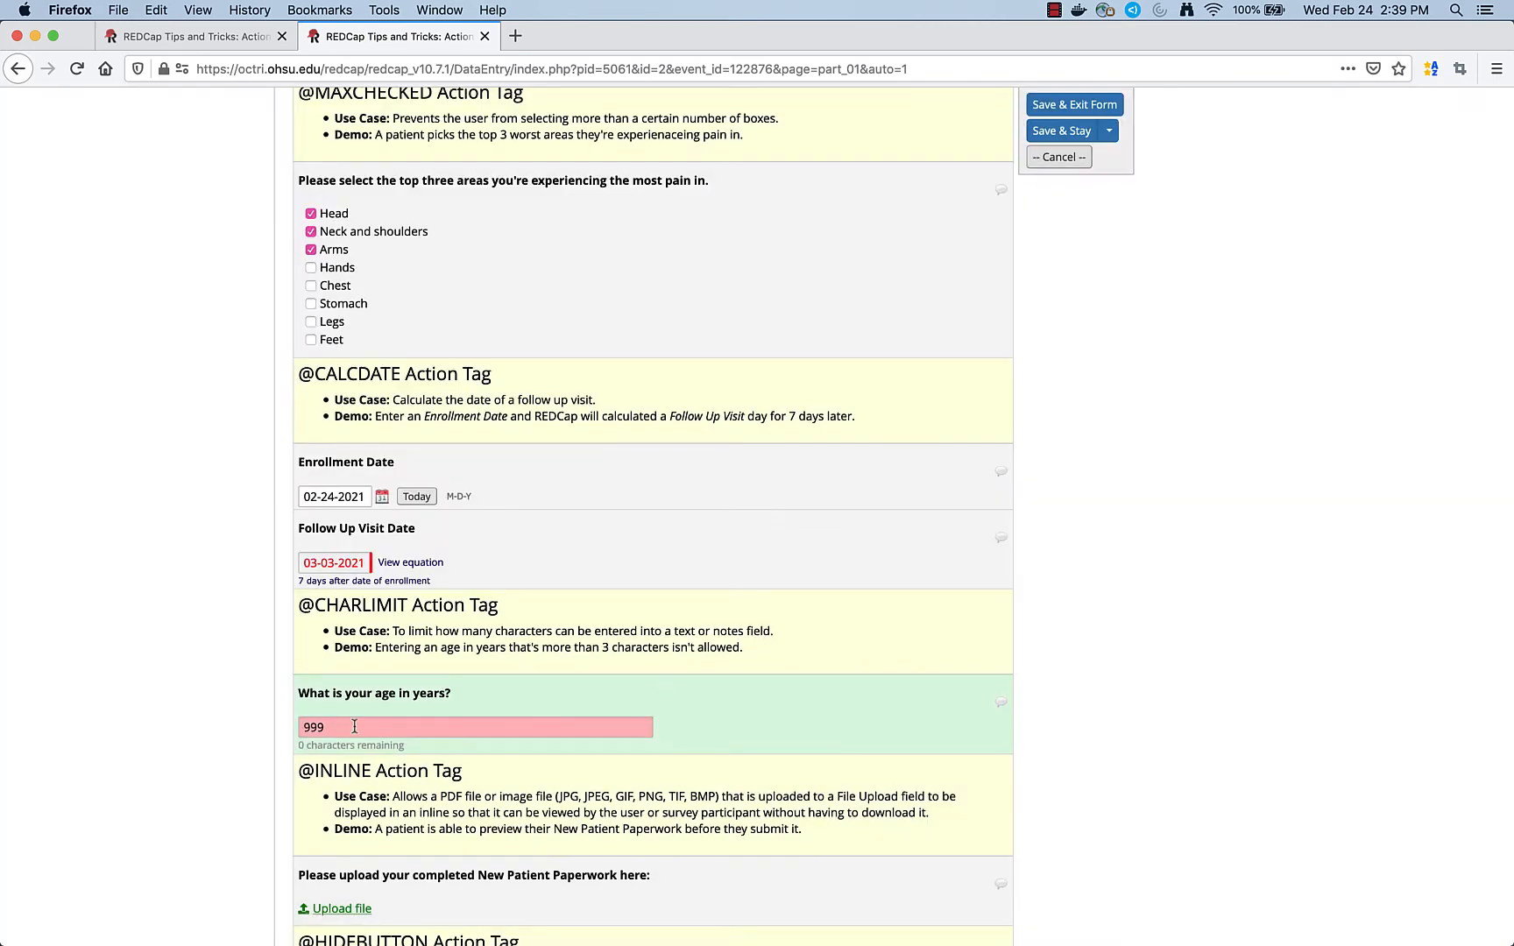
Clear the age in years entry and leave the field empty
key("BackSpace")
key("BackSpace")
key("BackSpace")
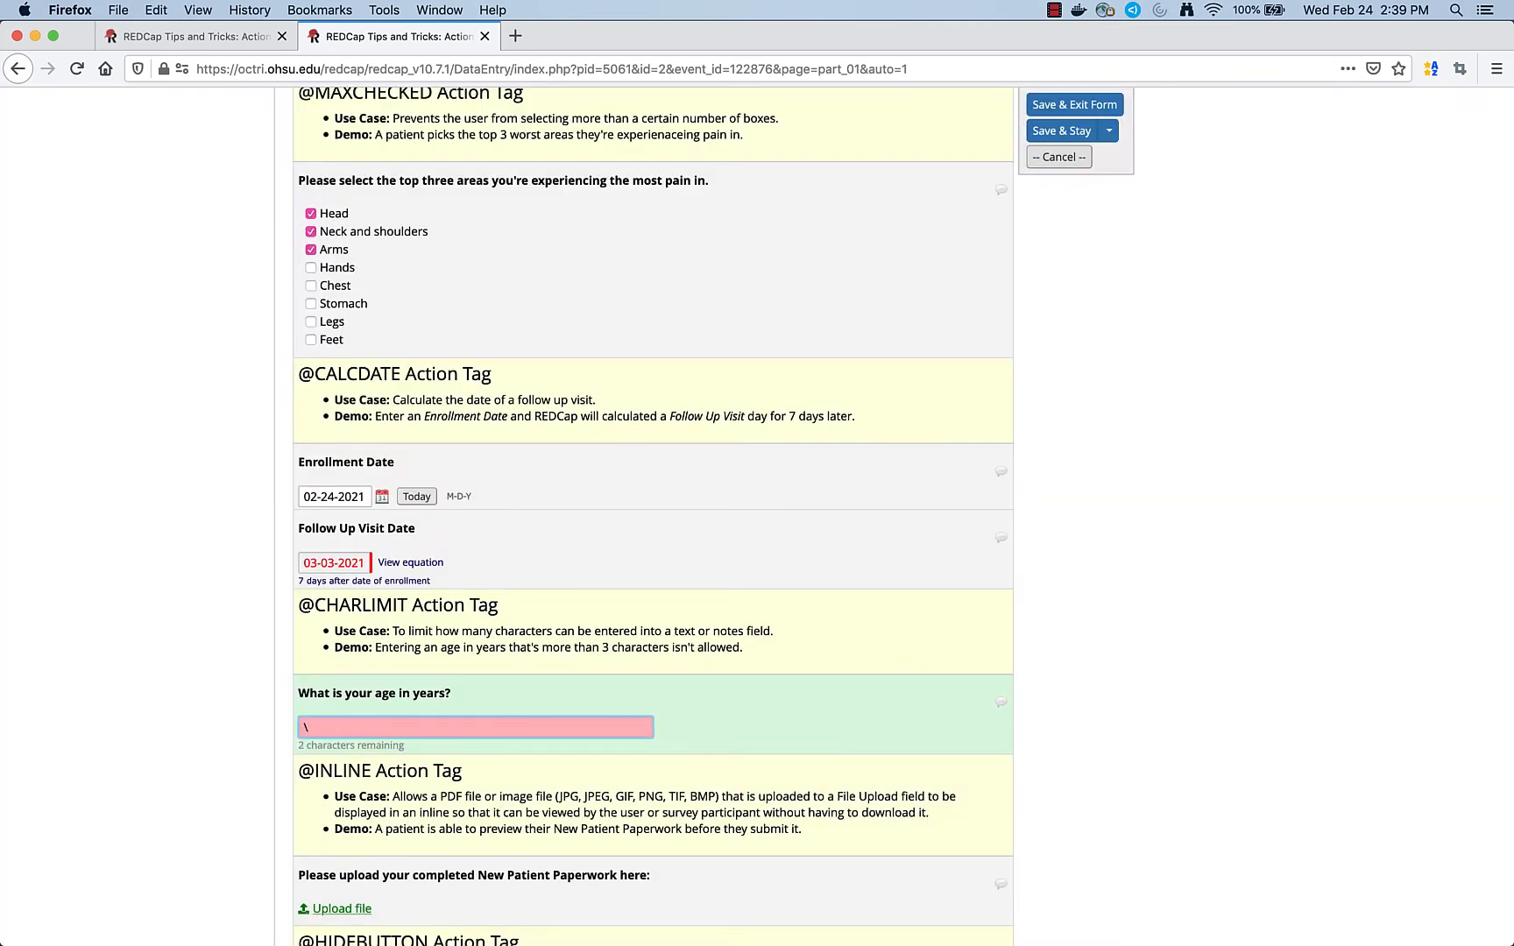
left_click(787, 713)
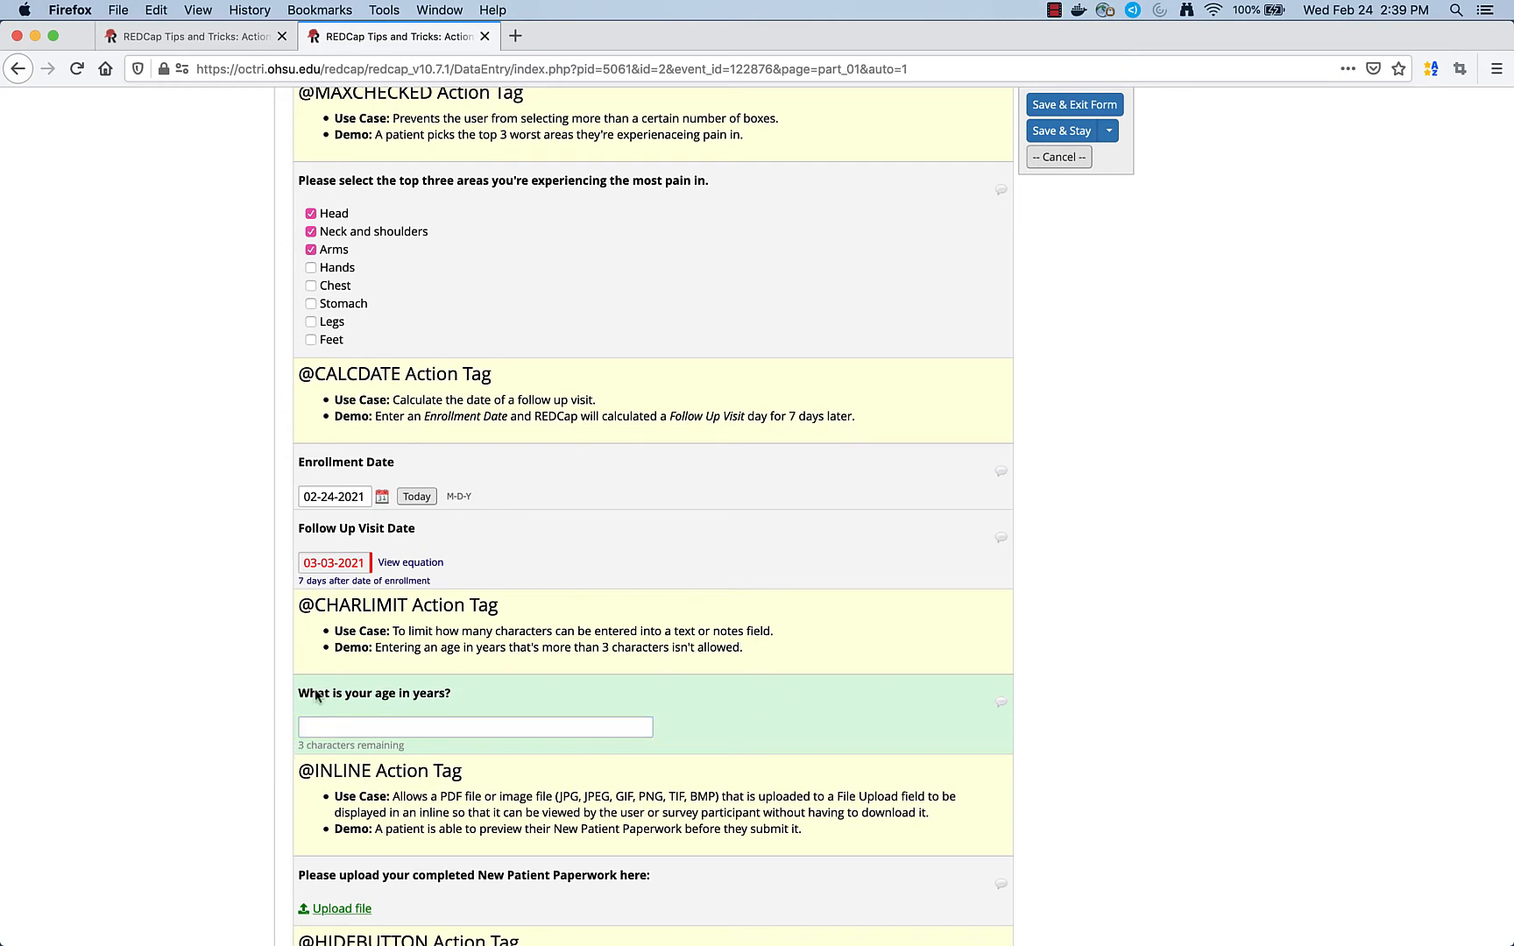
left_click(186, 37)
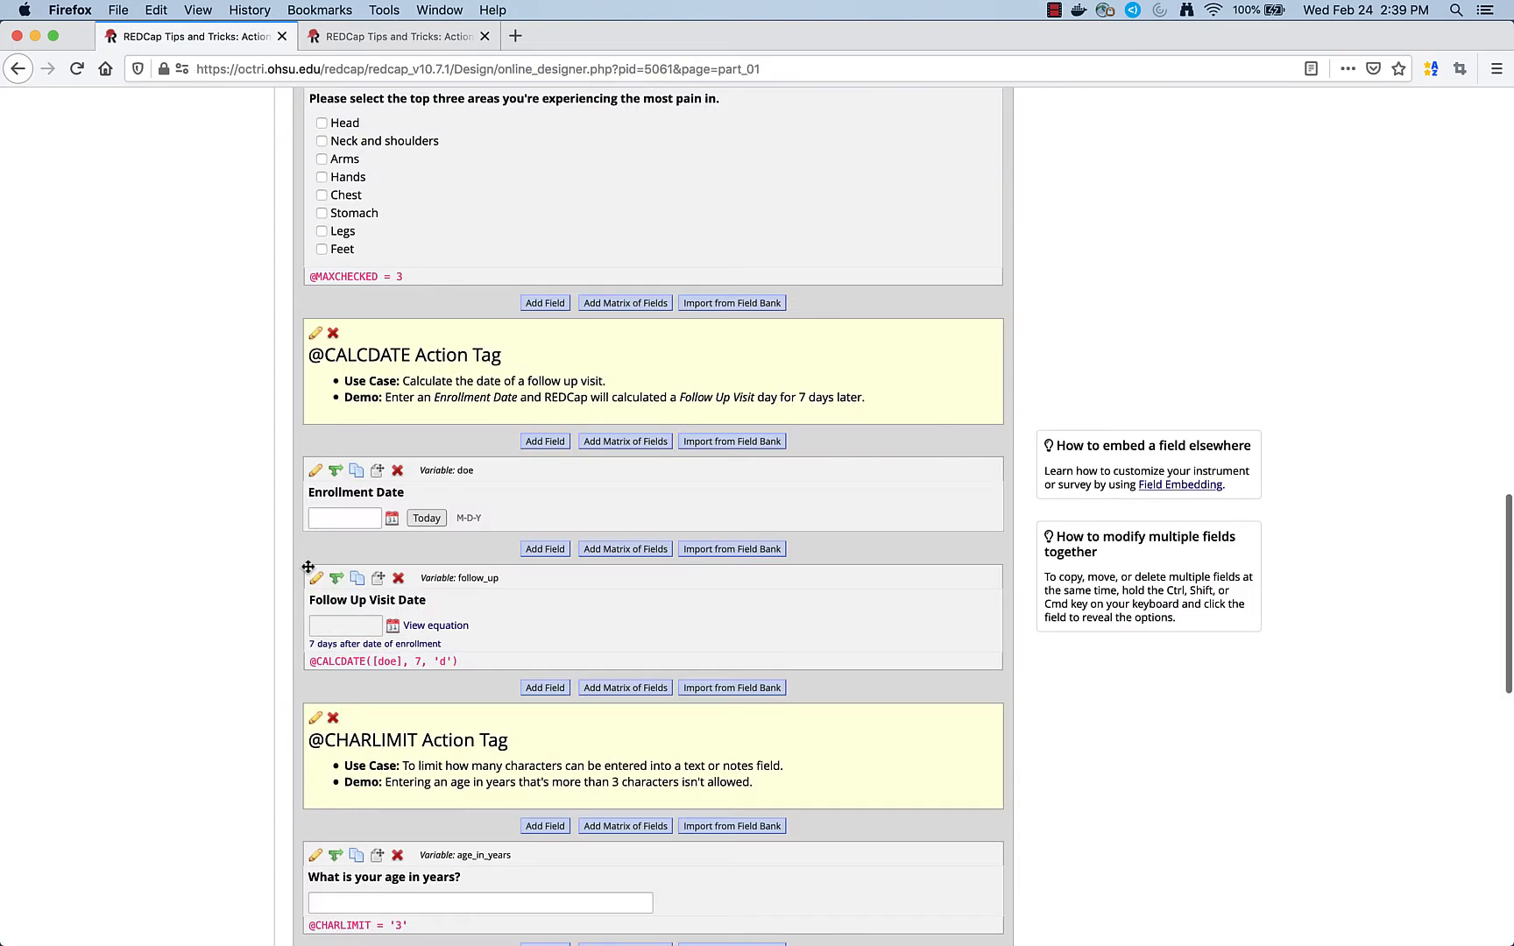
scroll(308, 567, "down", 5)
scroll(309, 567, "down", 1)
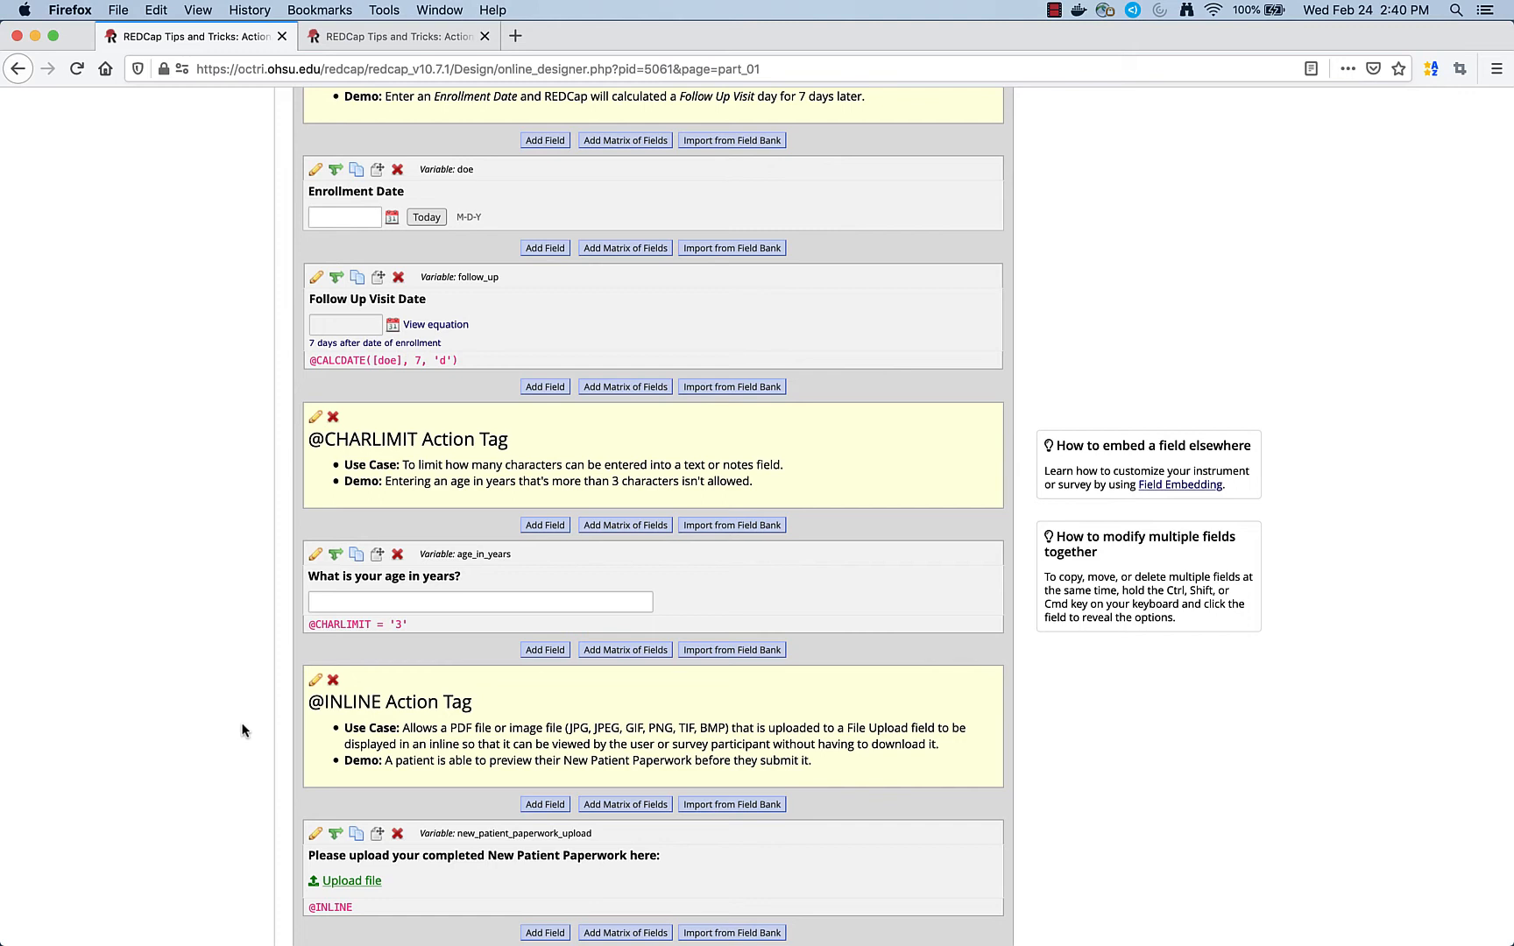
In the data entry form, upload Client Intake Form Sample.pdf from Downloads as the completed New Patient Paperwork
left_click(381, 33)
scroll(451, 686, "down", 2)
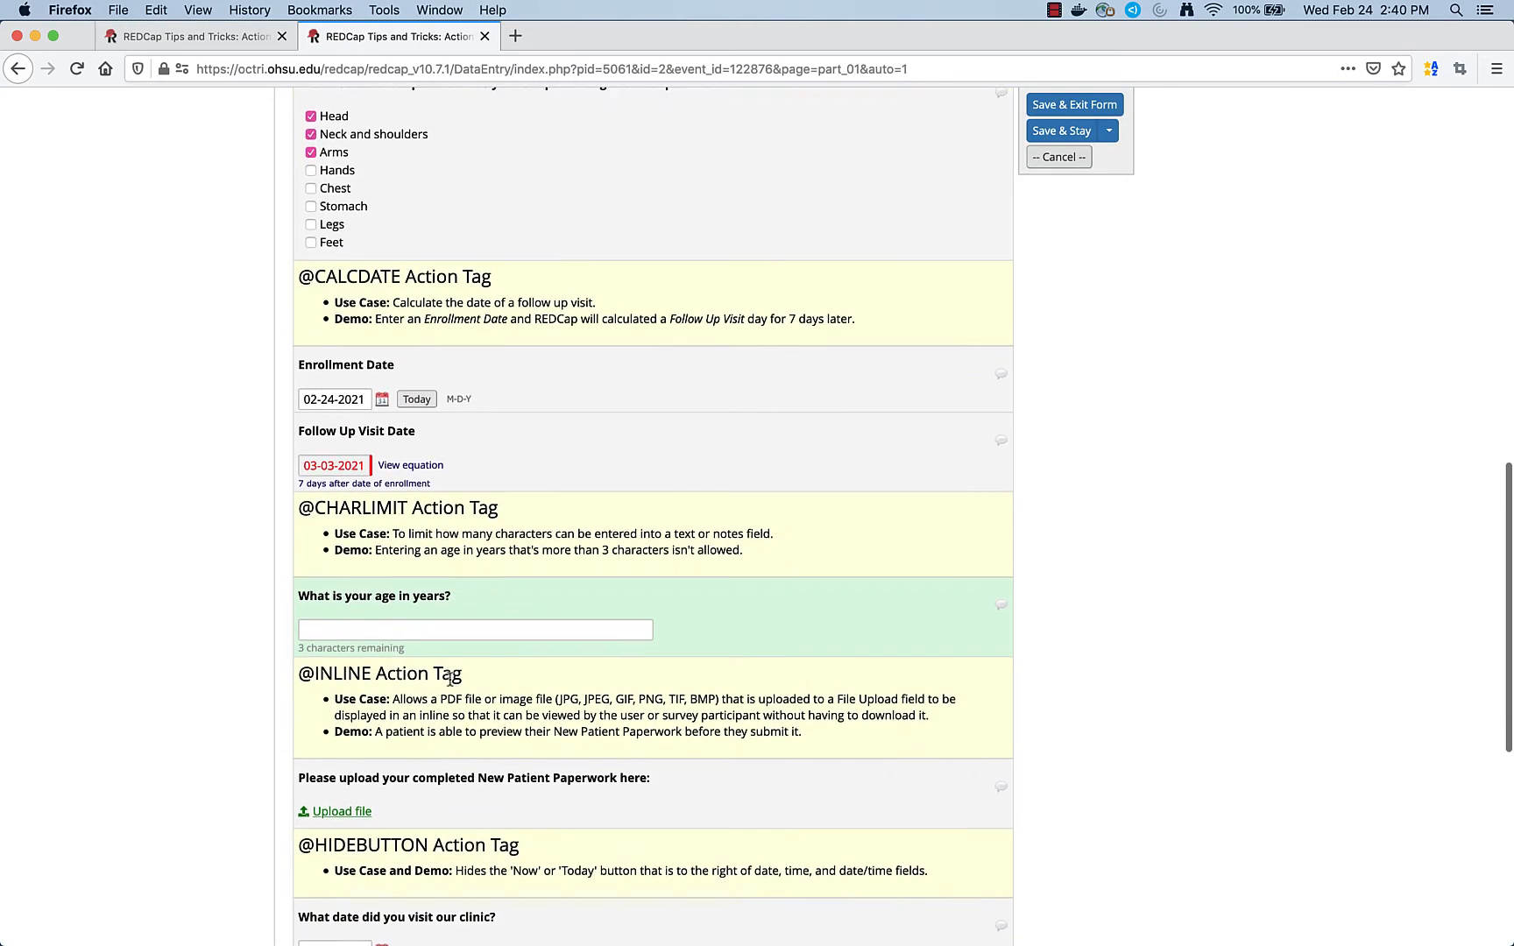
left_click(342, 812)
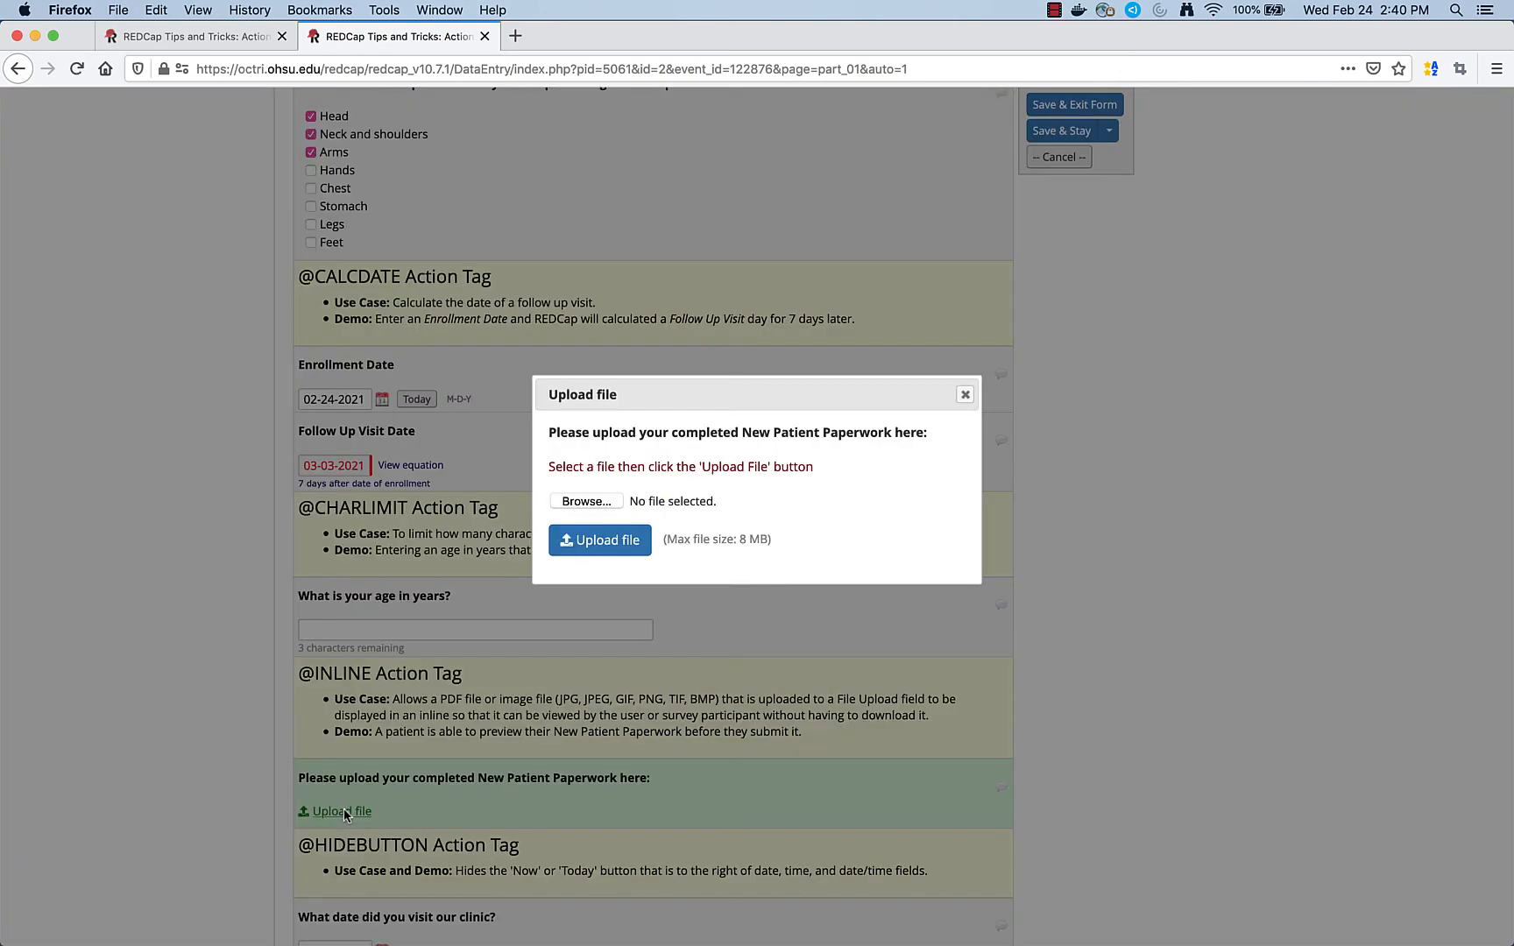
left_click(598, 501)
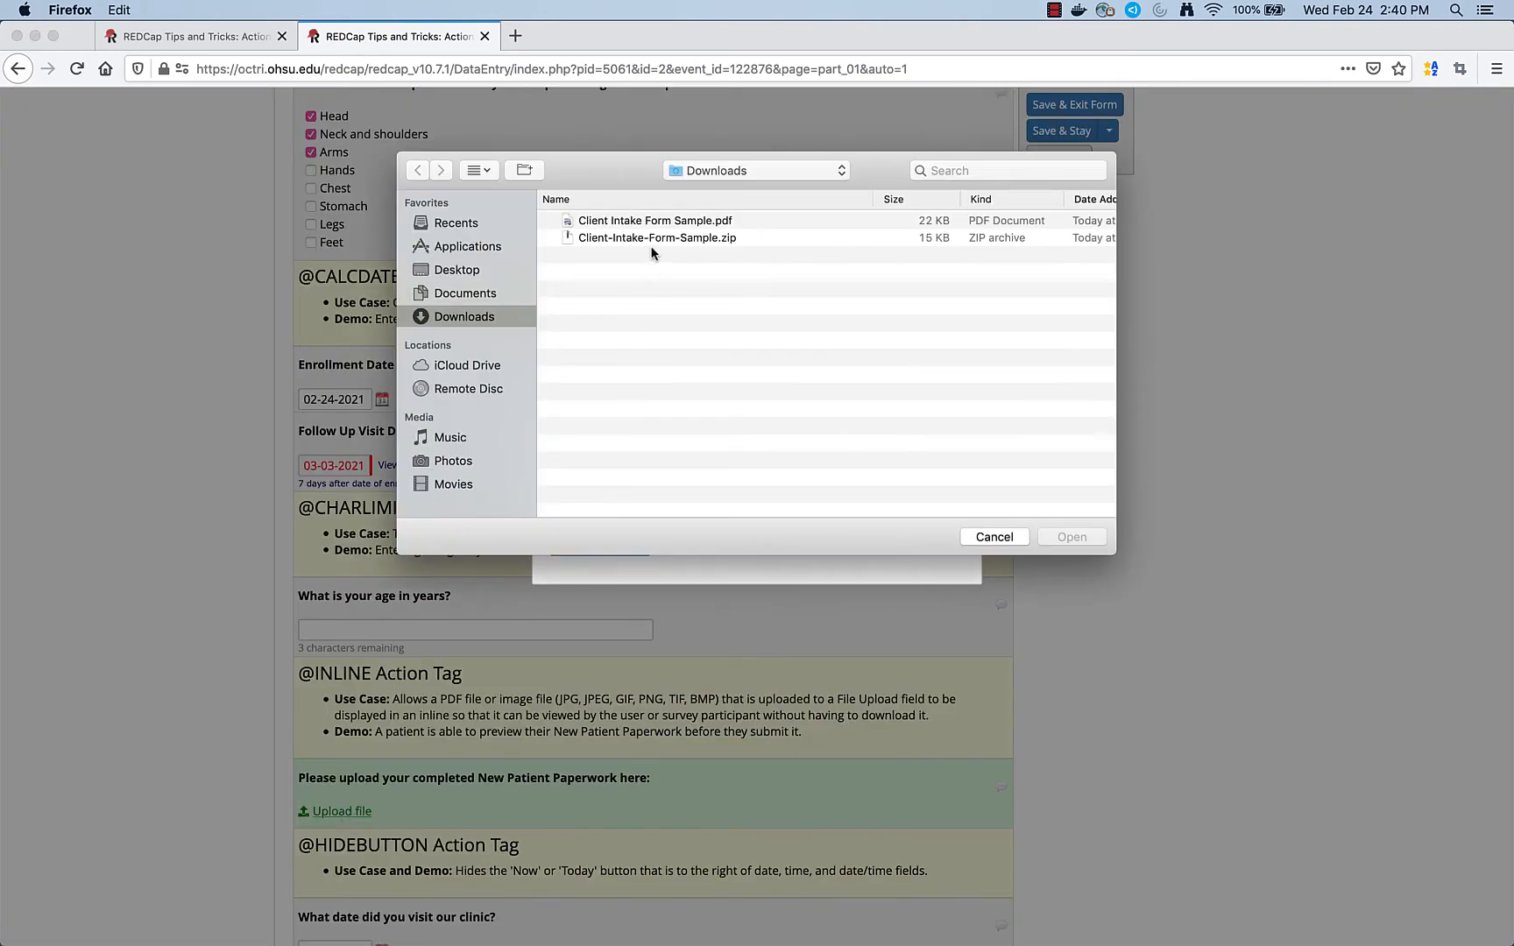
left_click(645, 219)
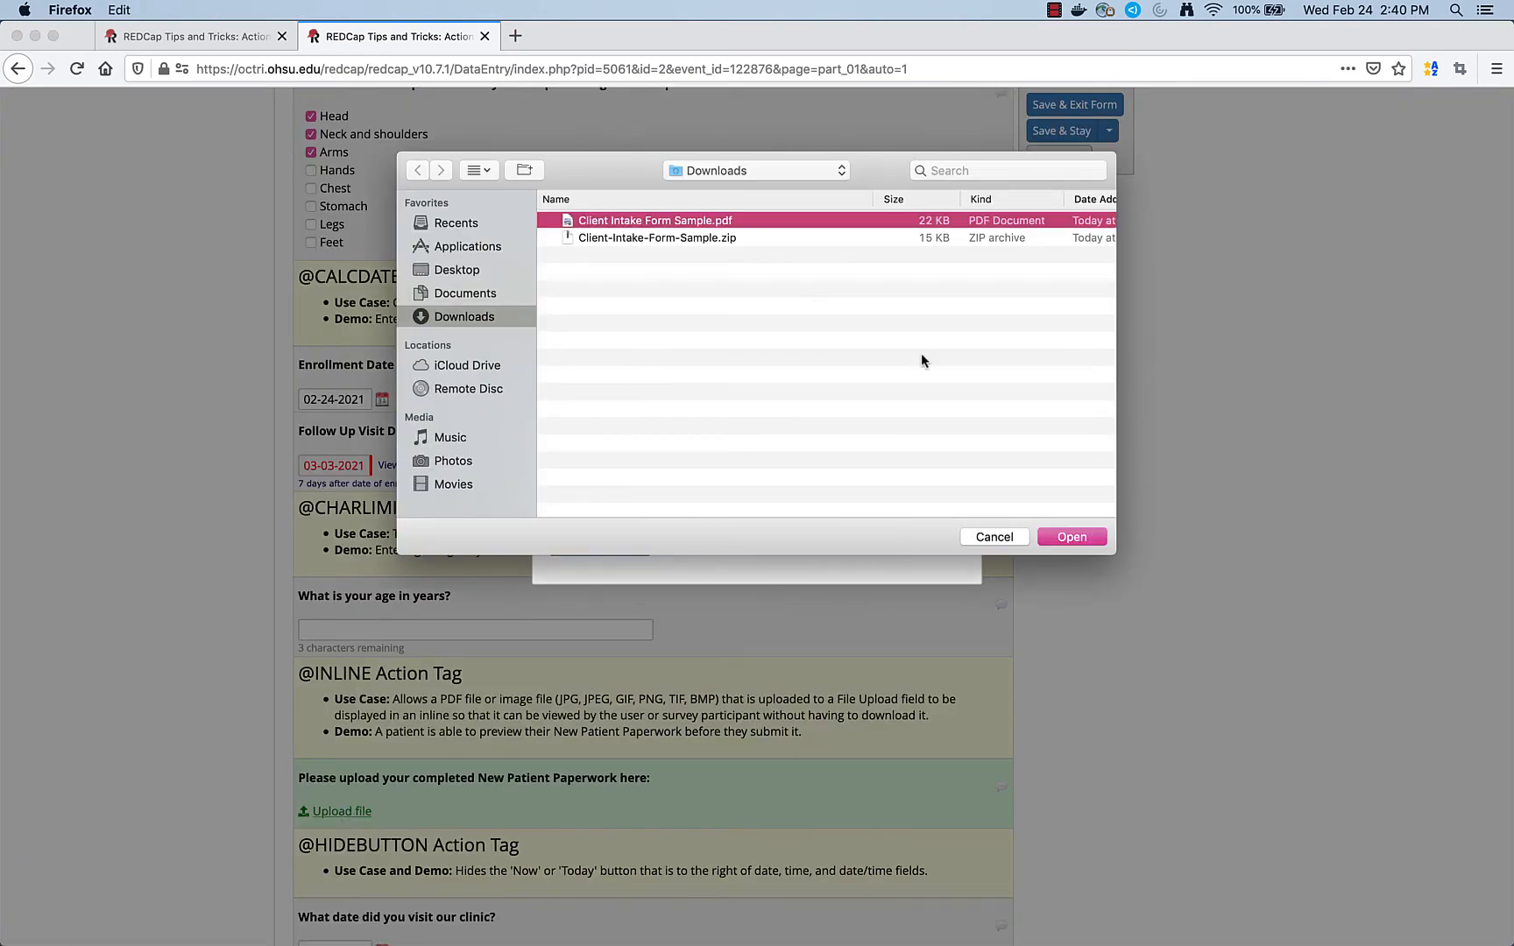
left_click(1070, 537)
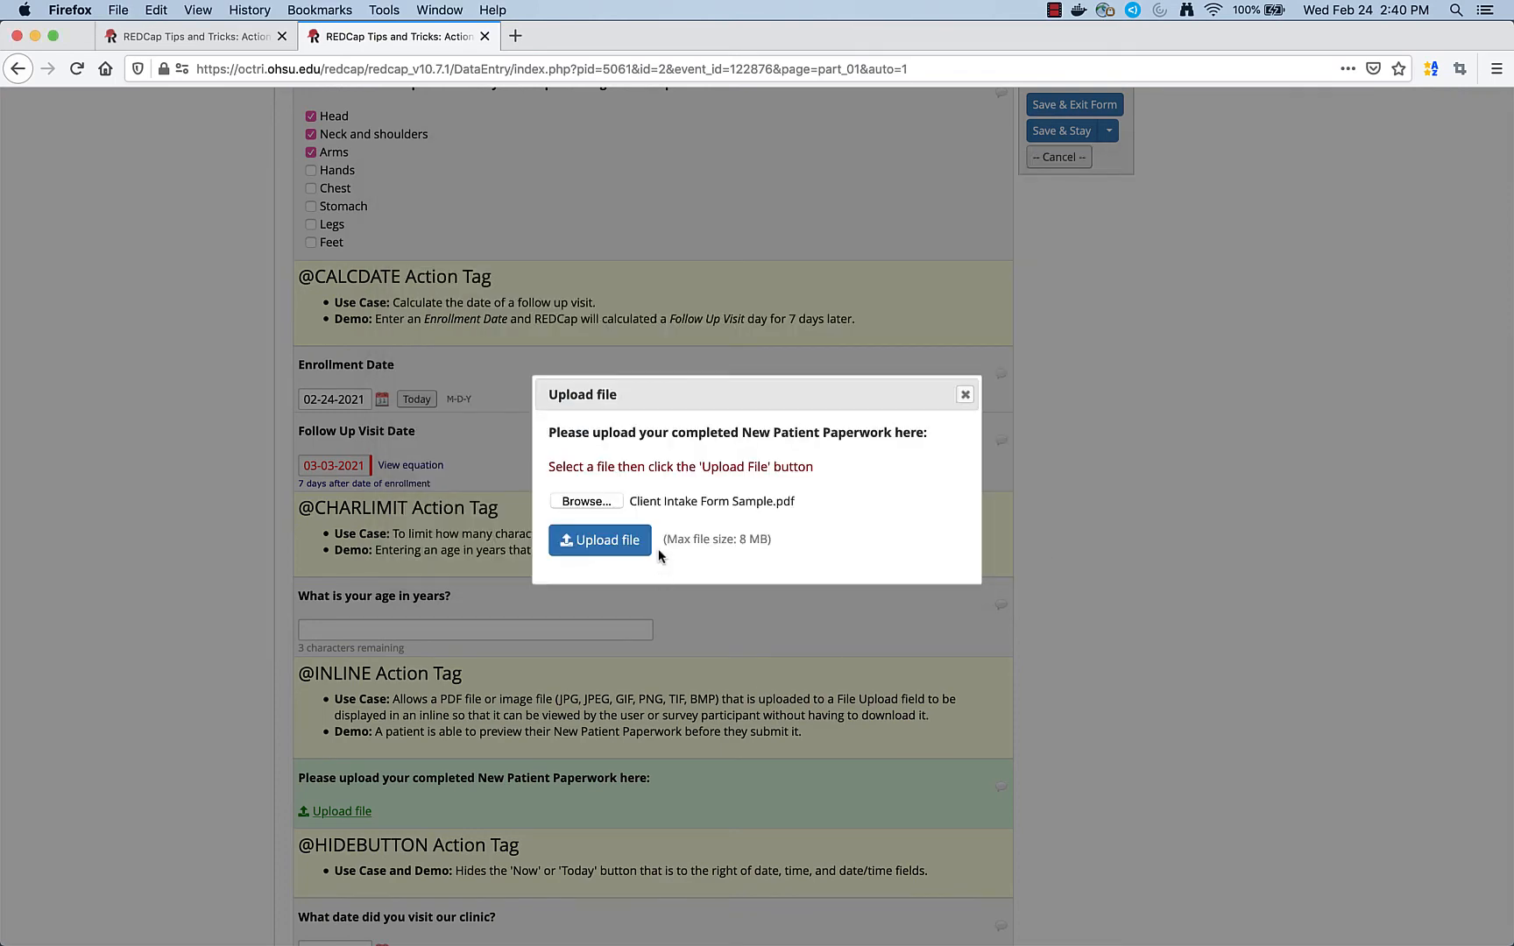
left_click(617, 542)
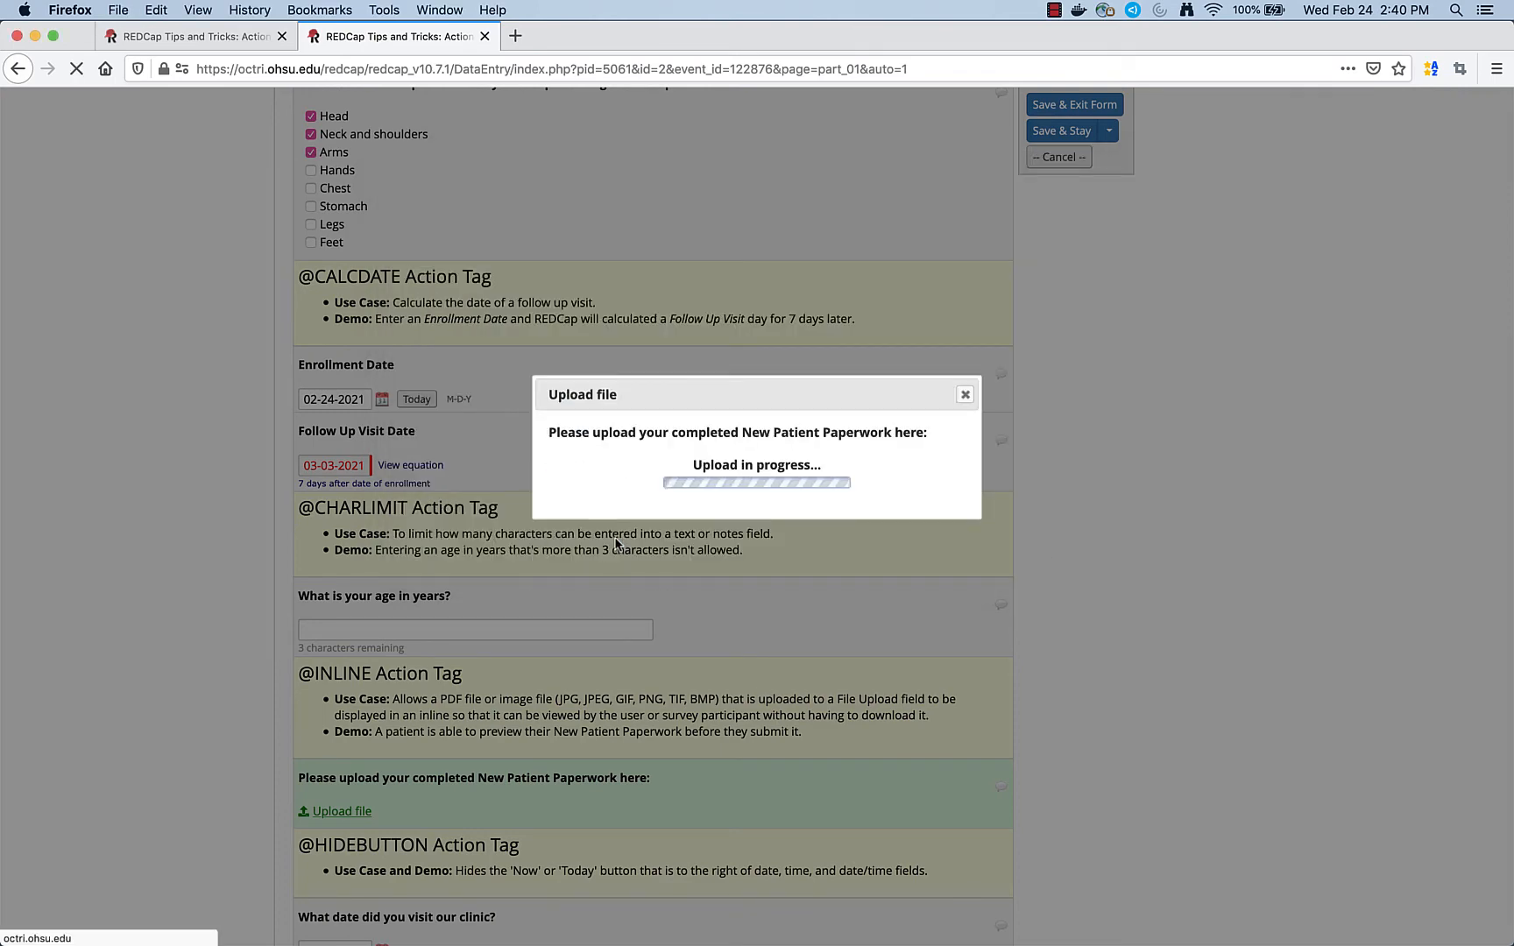
left_click(945, 586)
Look through the uploaded intake form in its inline preview and return to the start of the document
scroll(1106, 706, "down", 5)
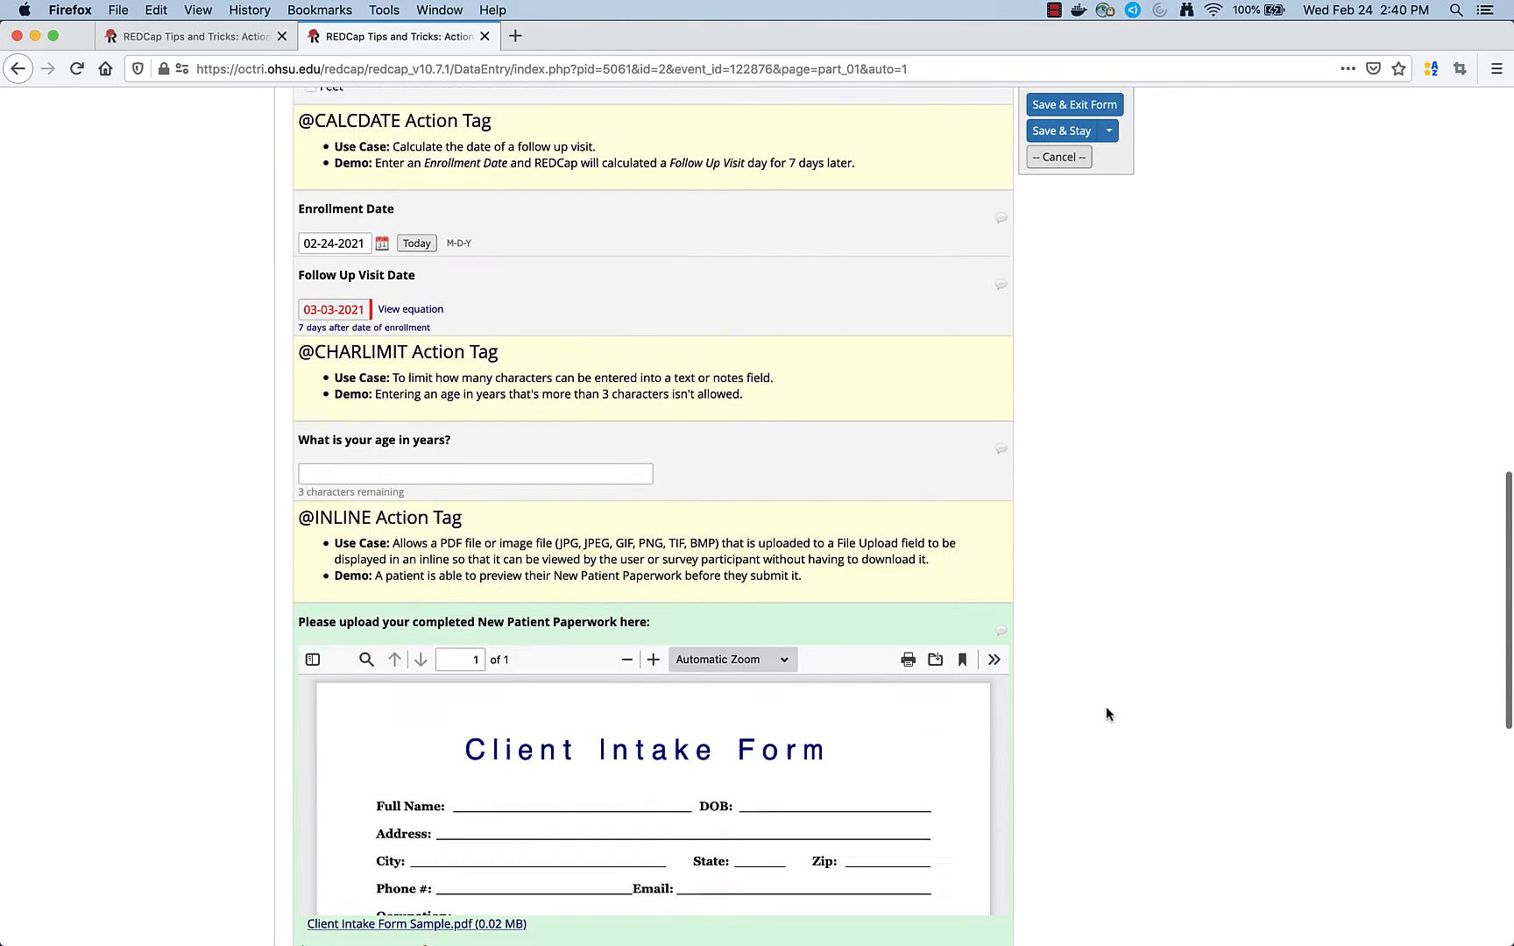
scroll(795, 677, "down", 10)
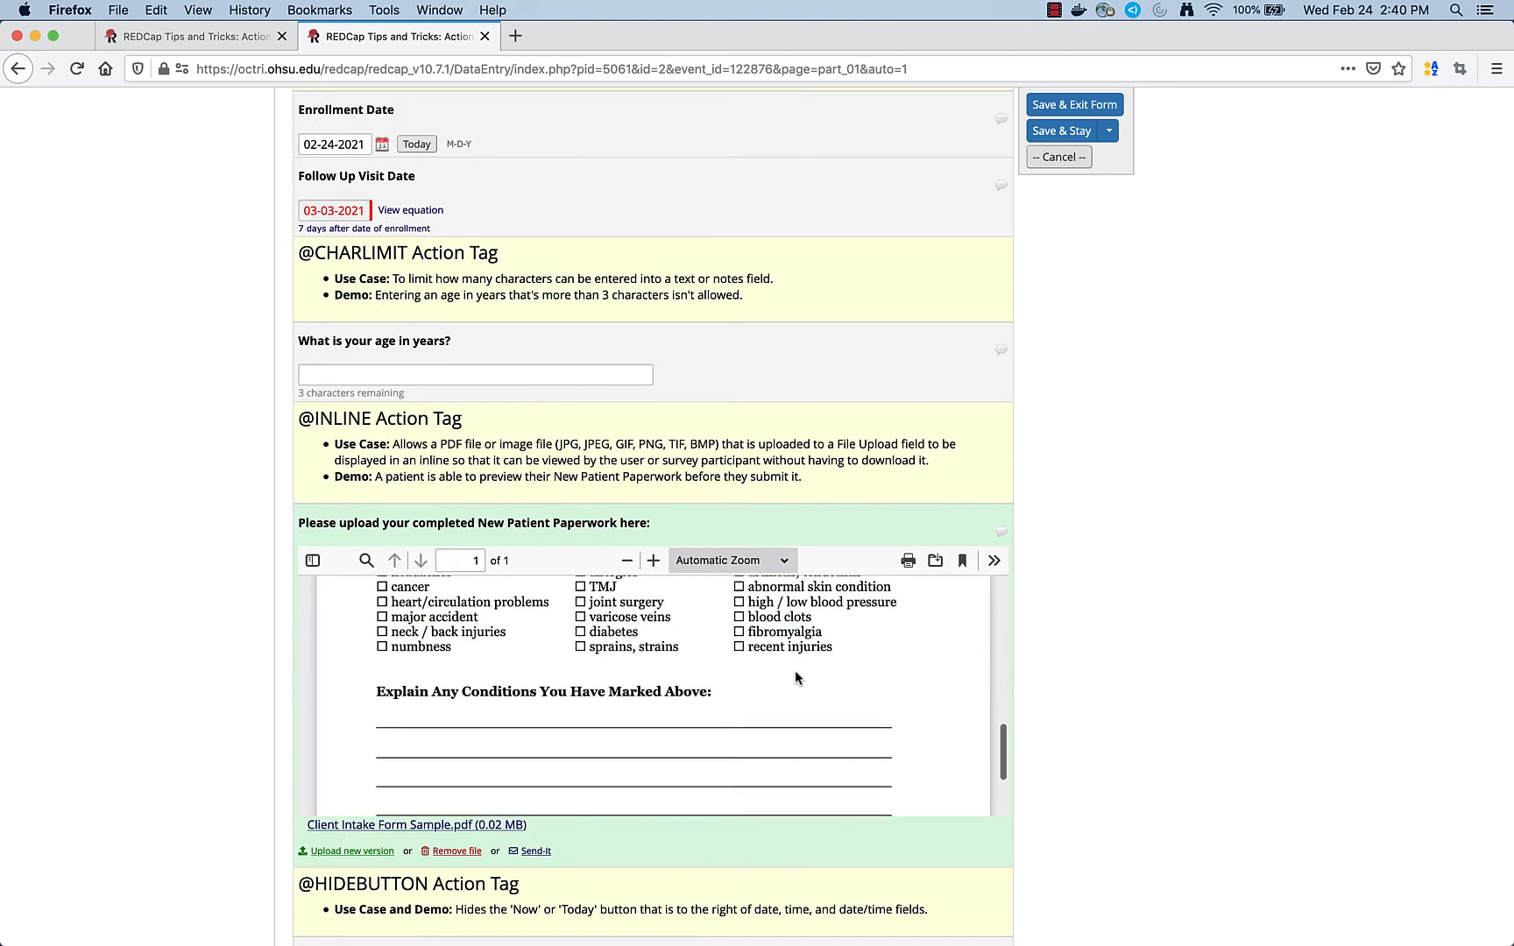
scroll(796, 677, "up", 10)
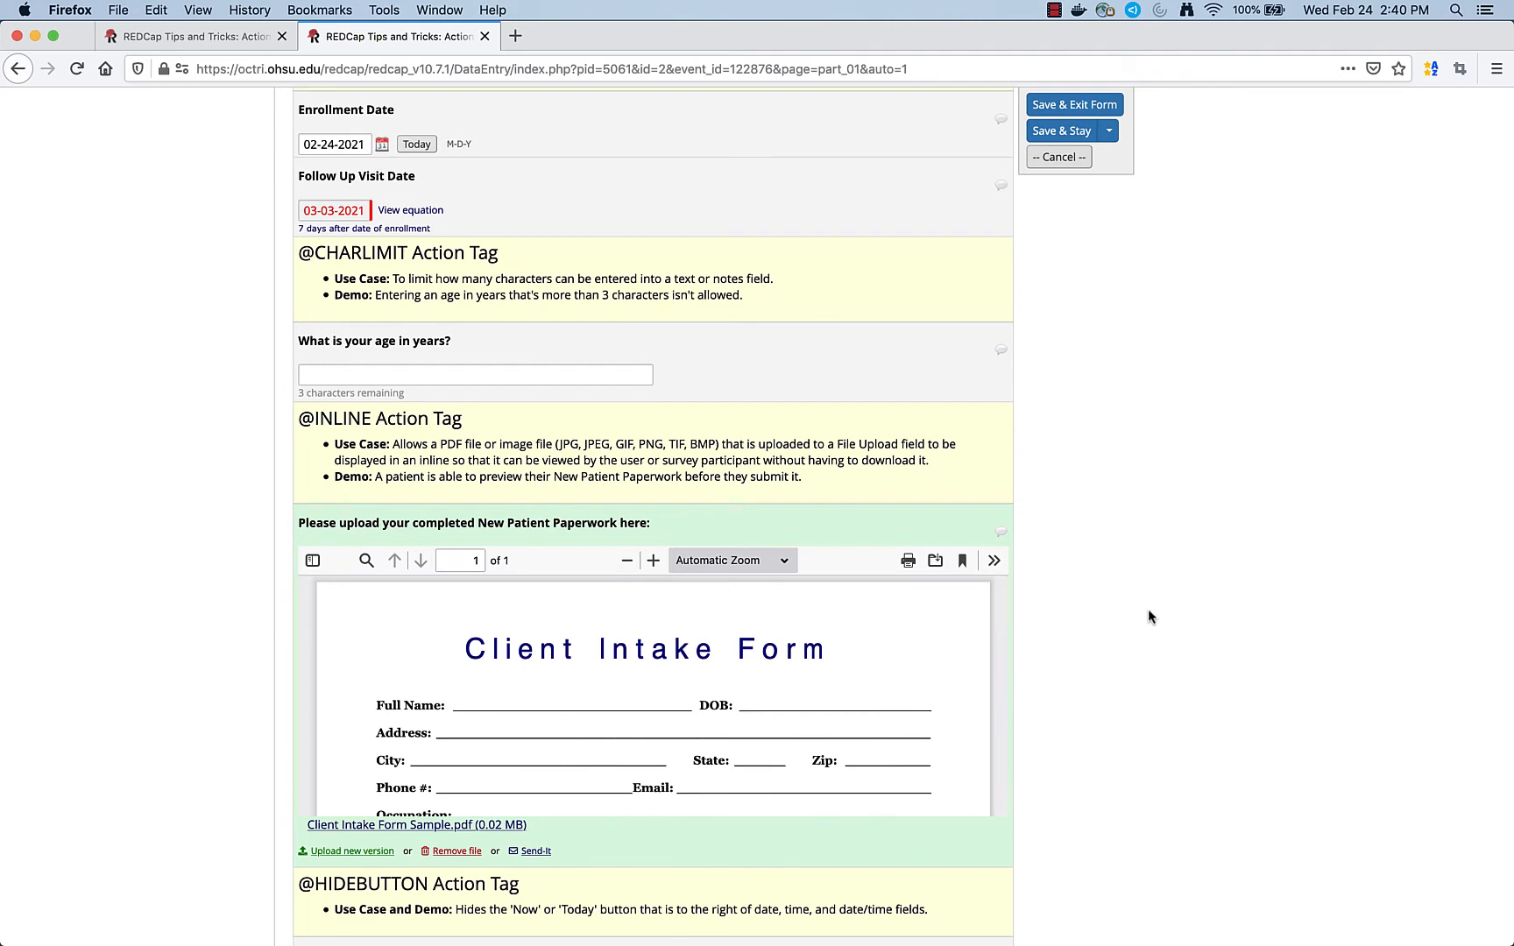
left_click(239, 36)
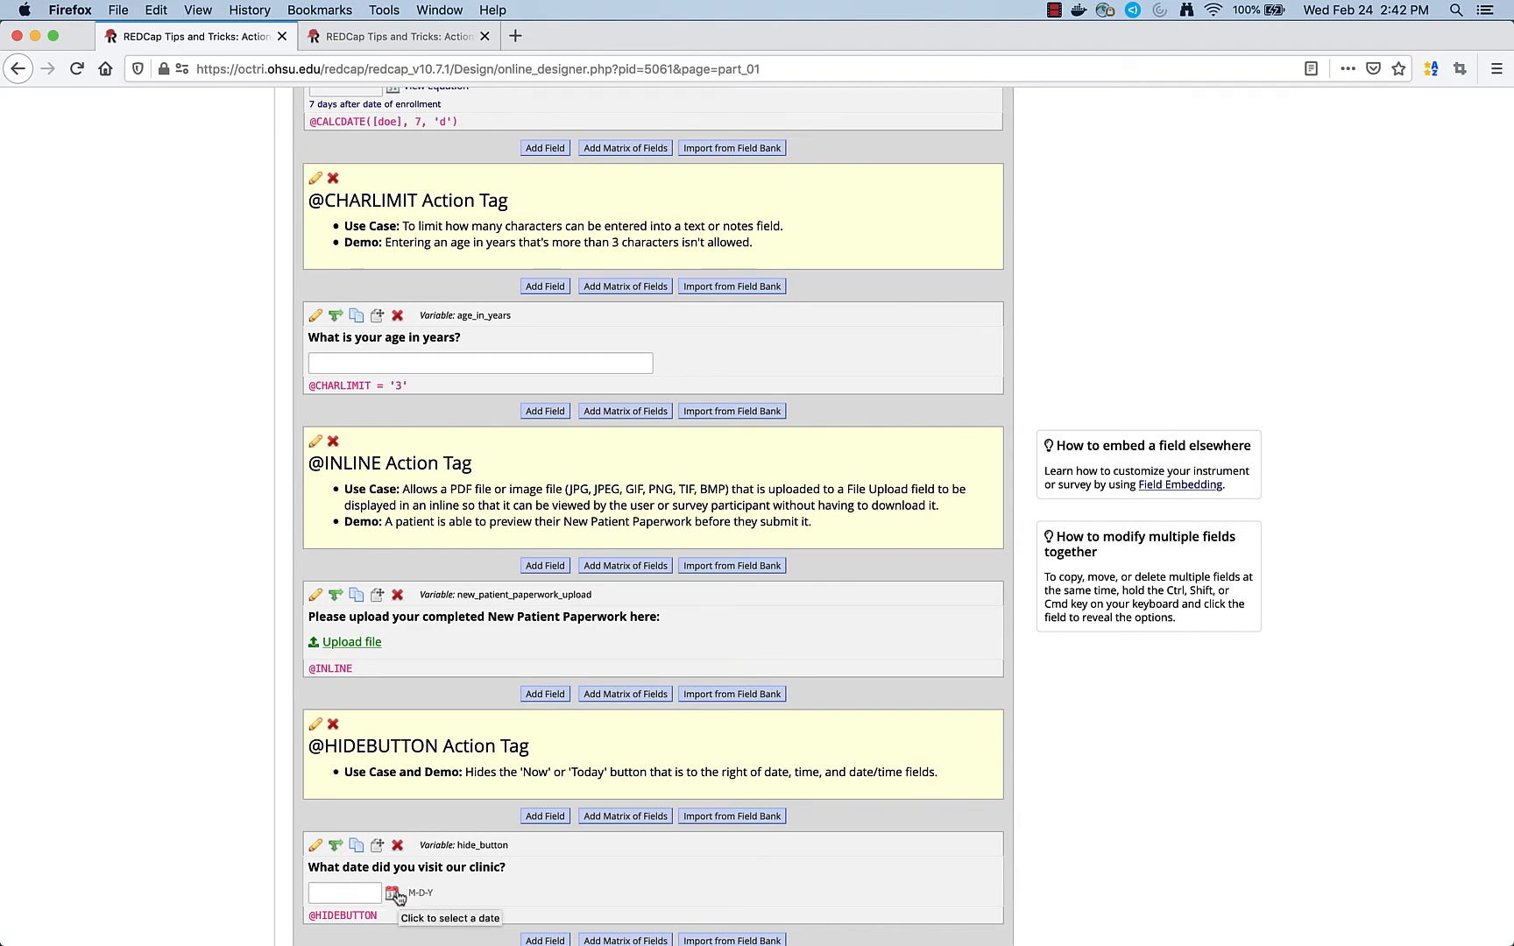
scroll(396, 895, "up", 15)
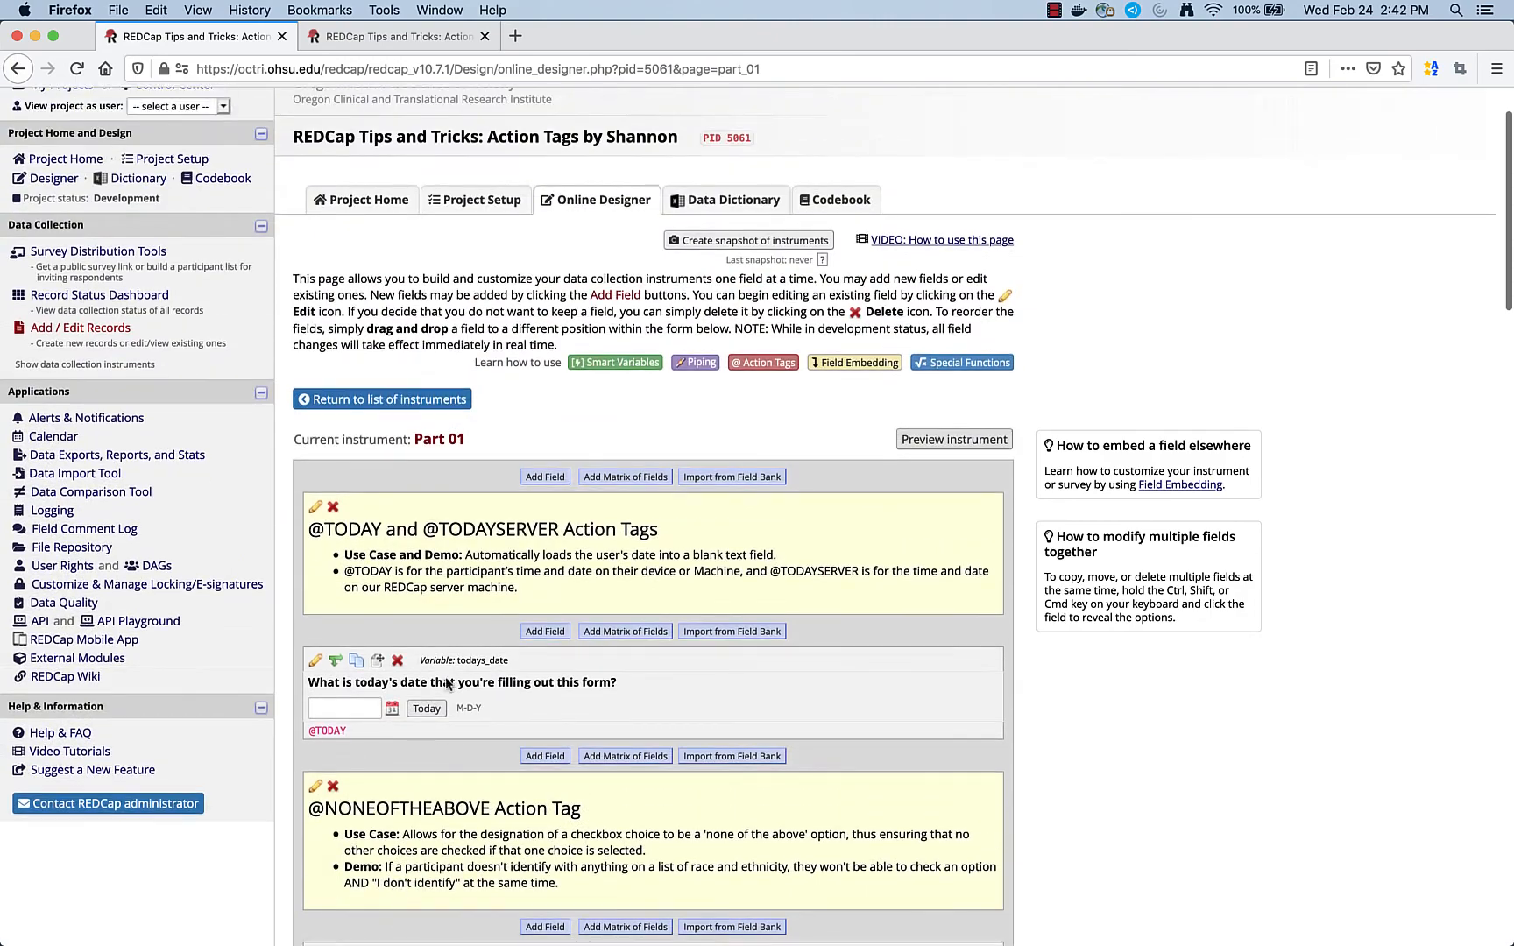
scroll(428, 701, "down", 15)
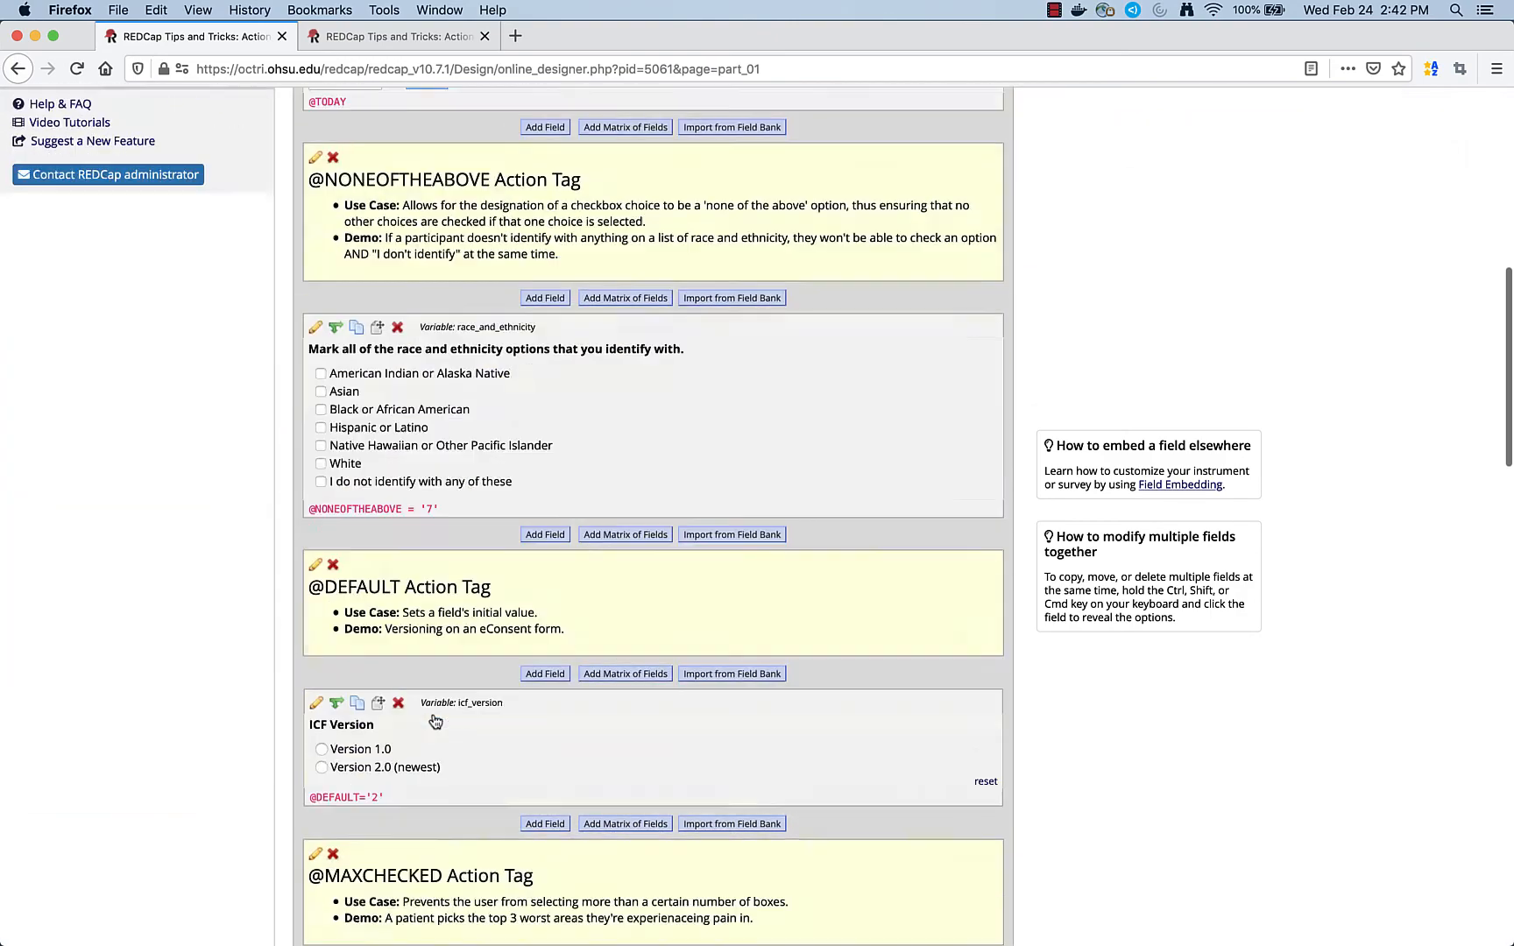
scroll(433, 714, "down", 10)
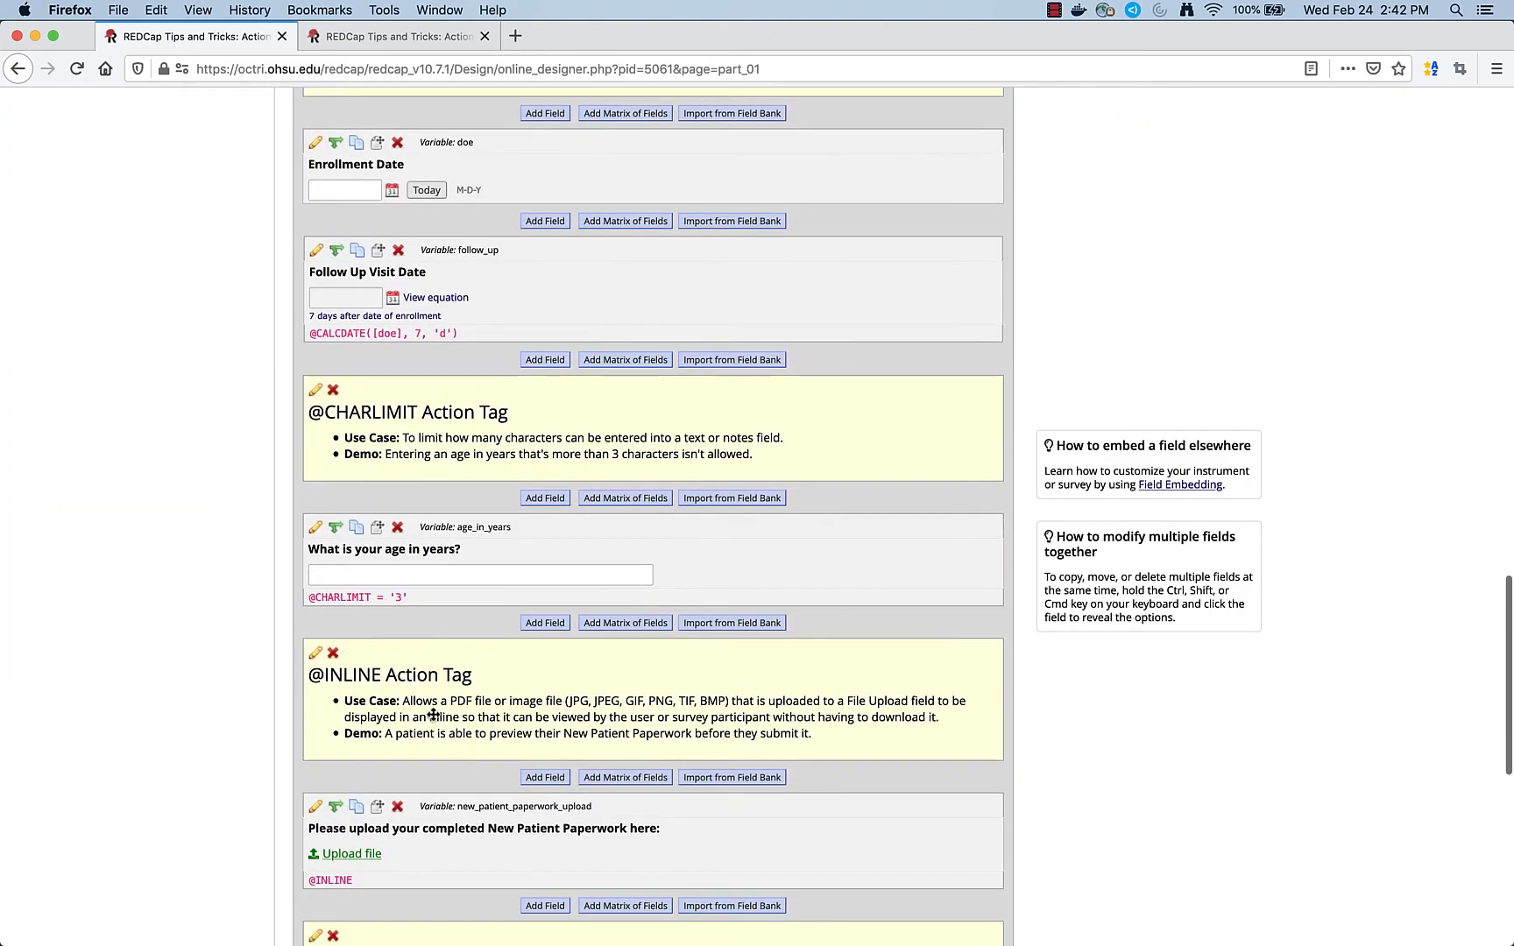
scroll(433, 715, "down", 1)
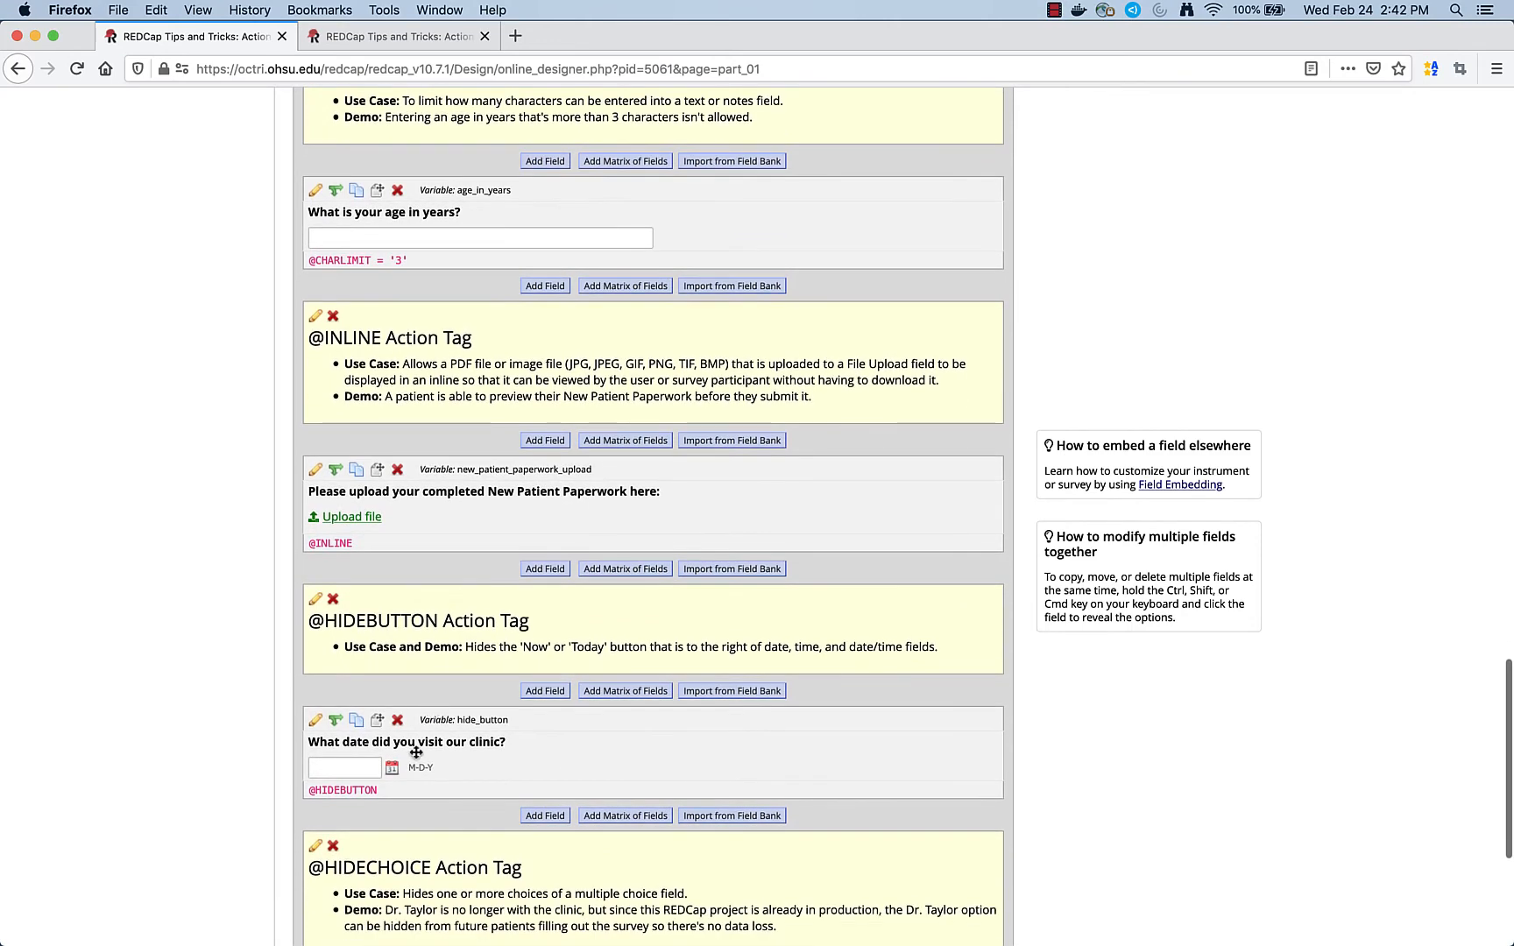
left_click(394, 771)
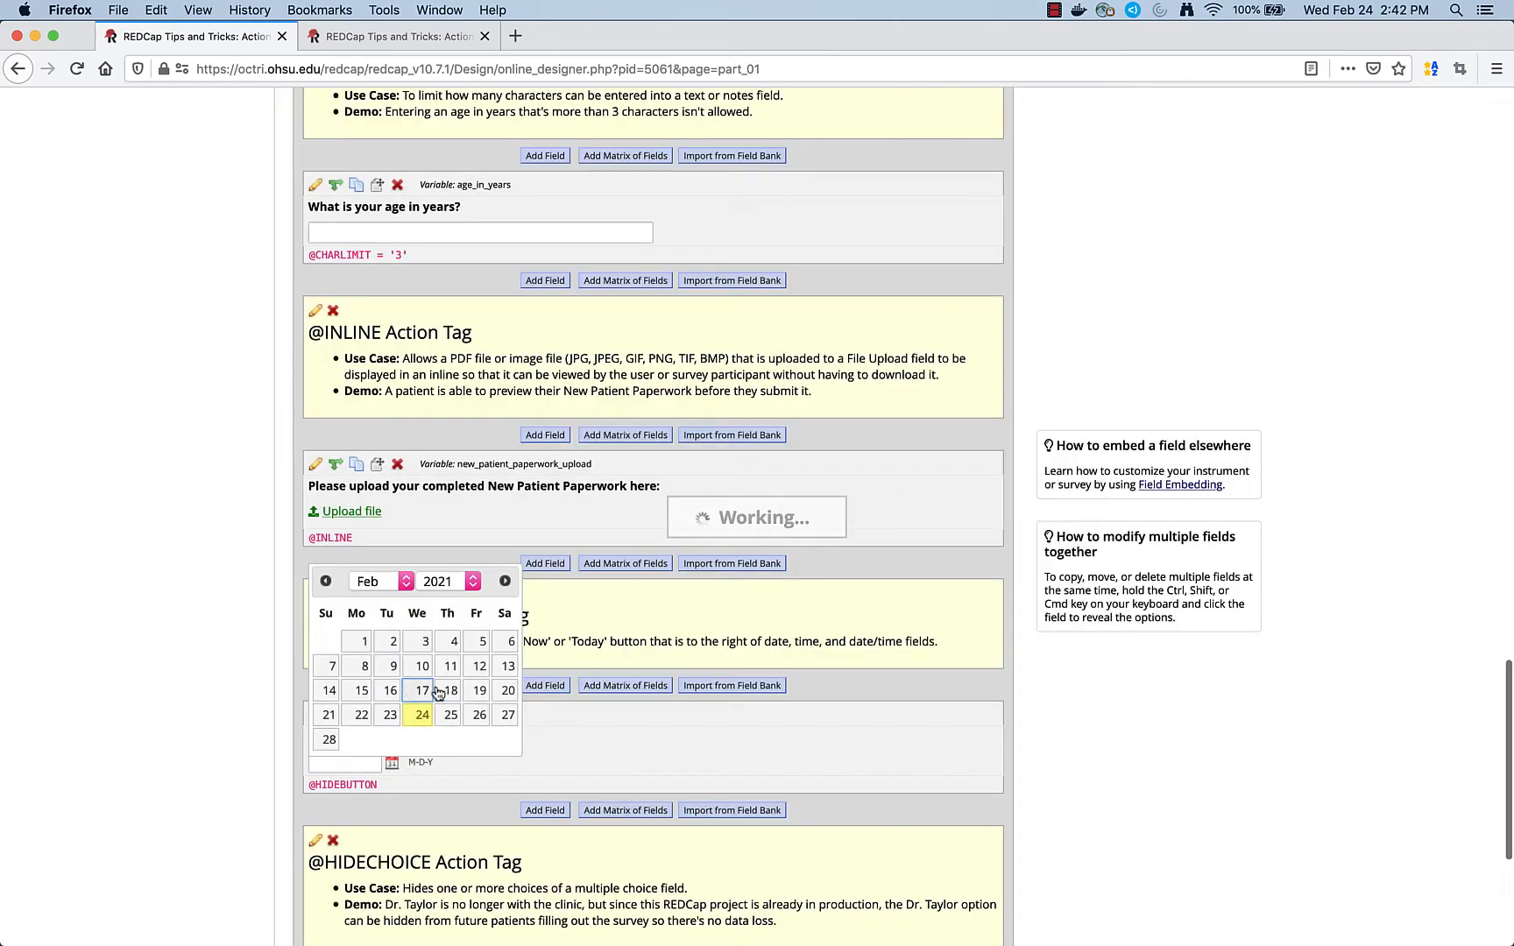
left_click(212, 718)
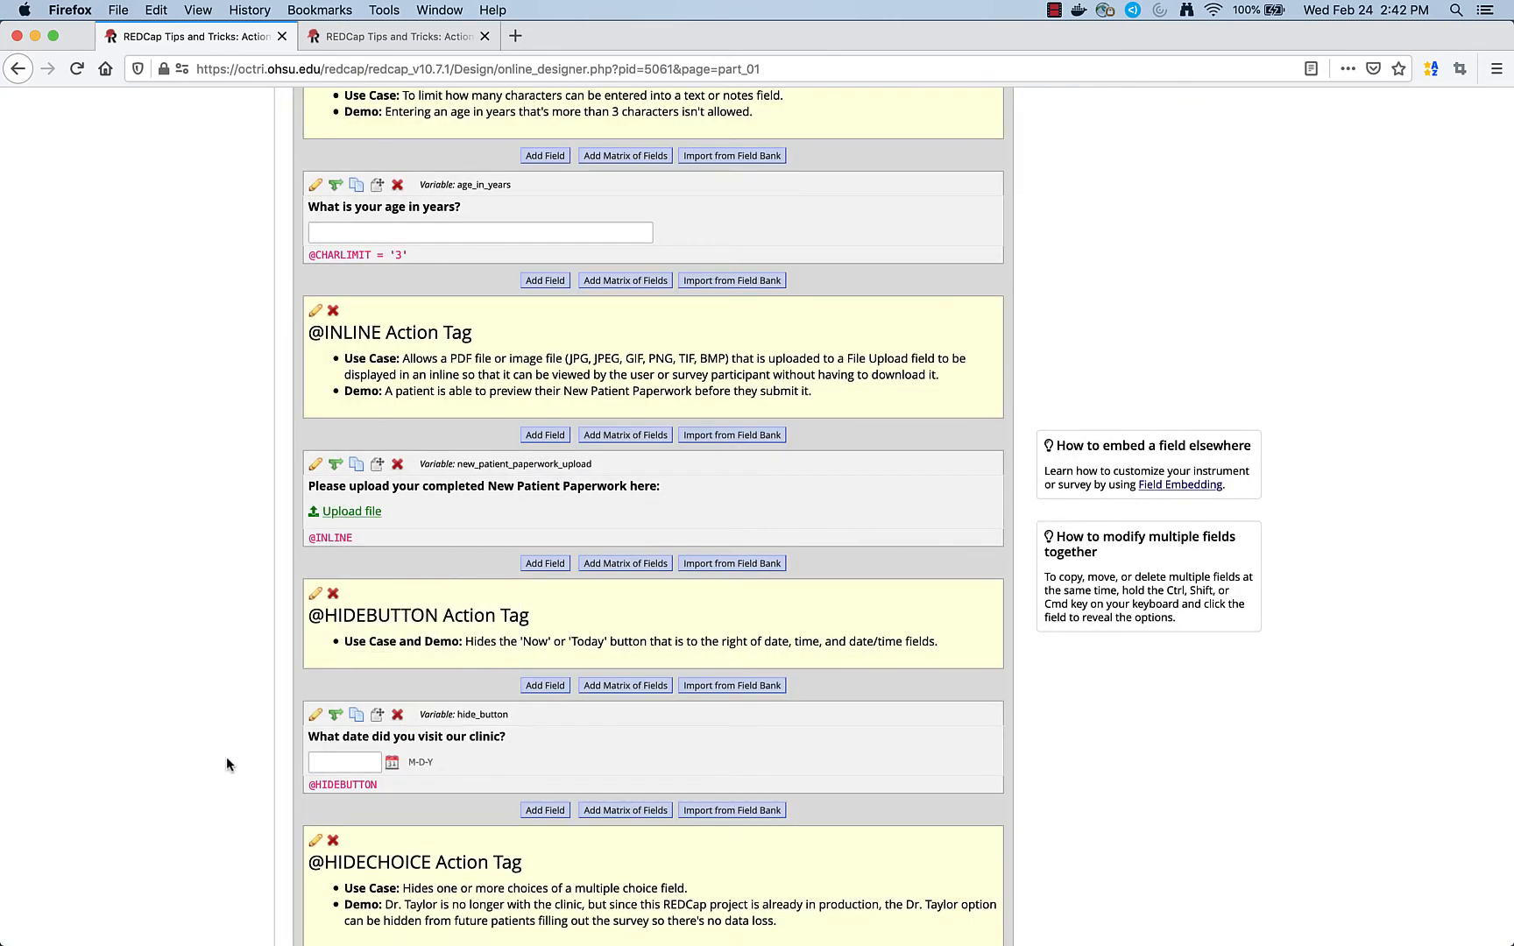
scroll(226, 758, "down", 5)
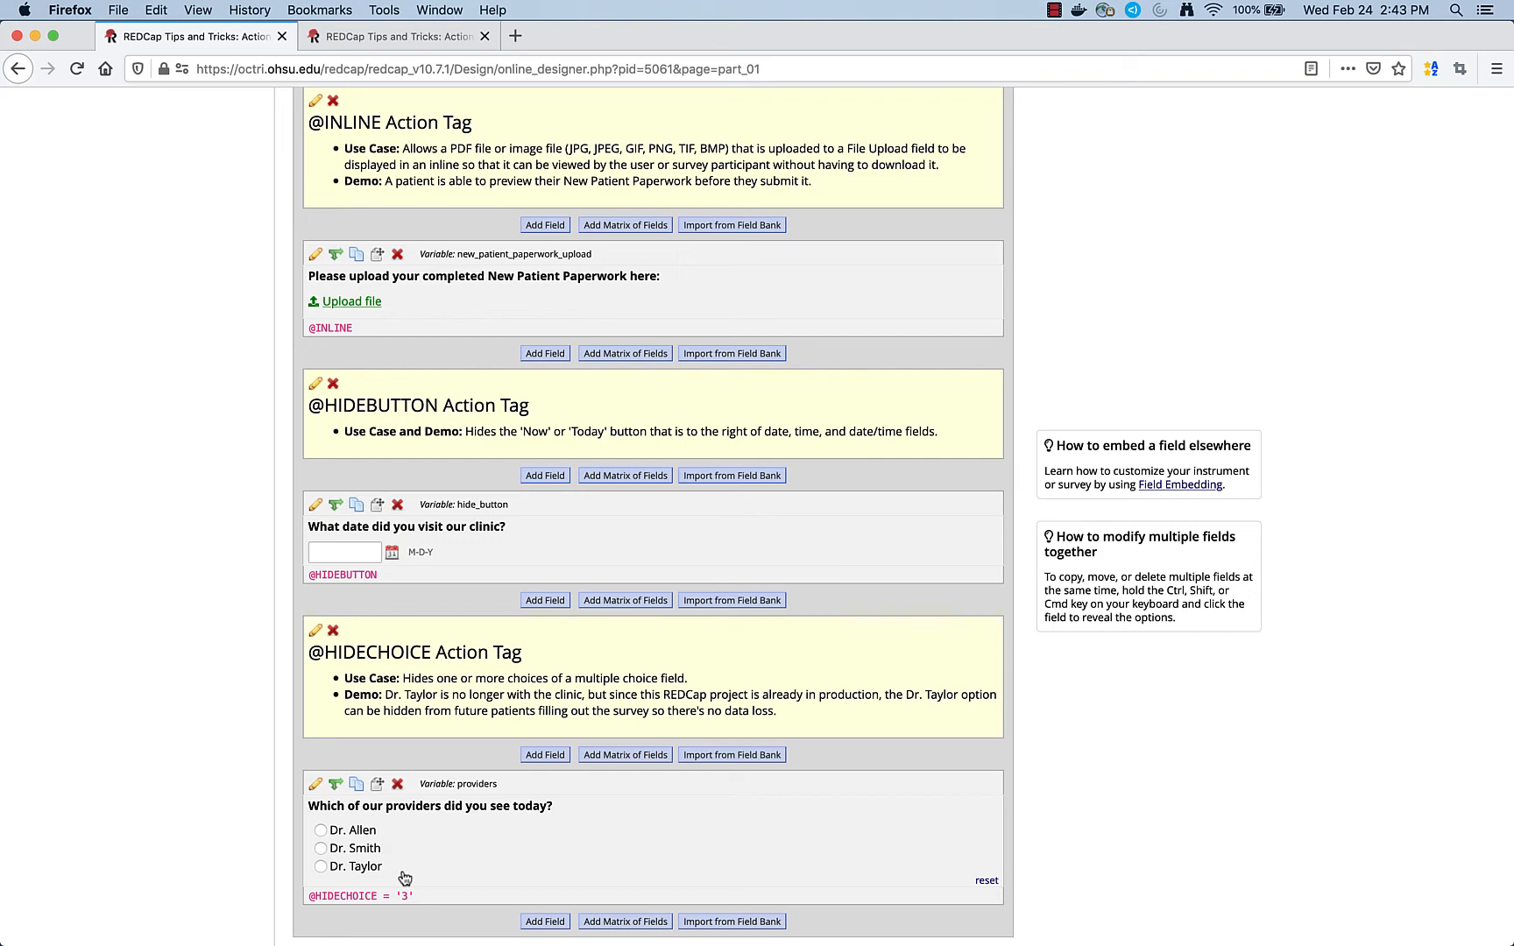
left_click(314, 784)
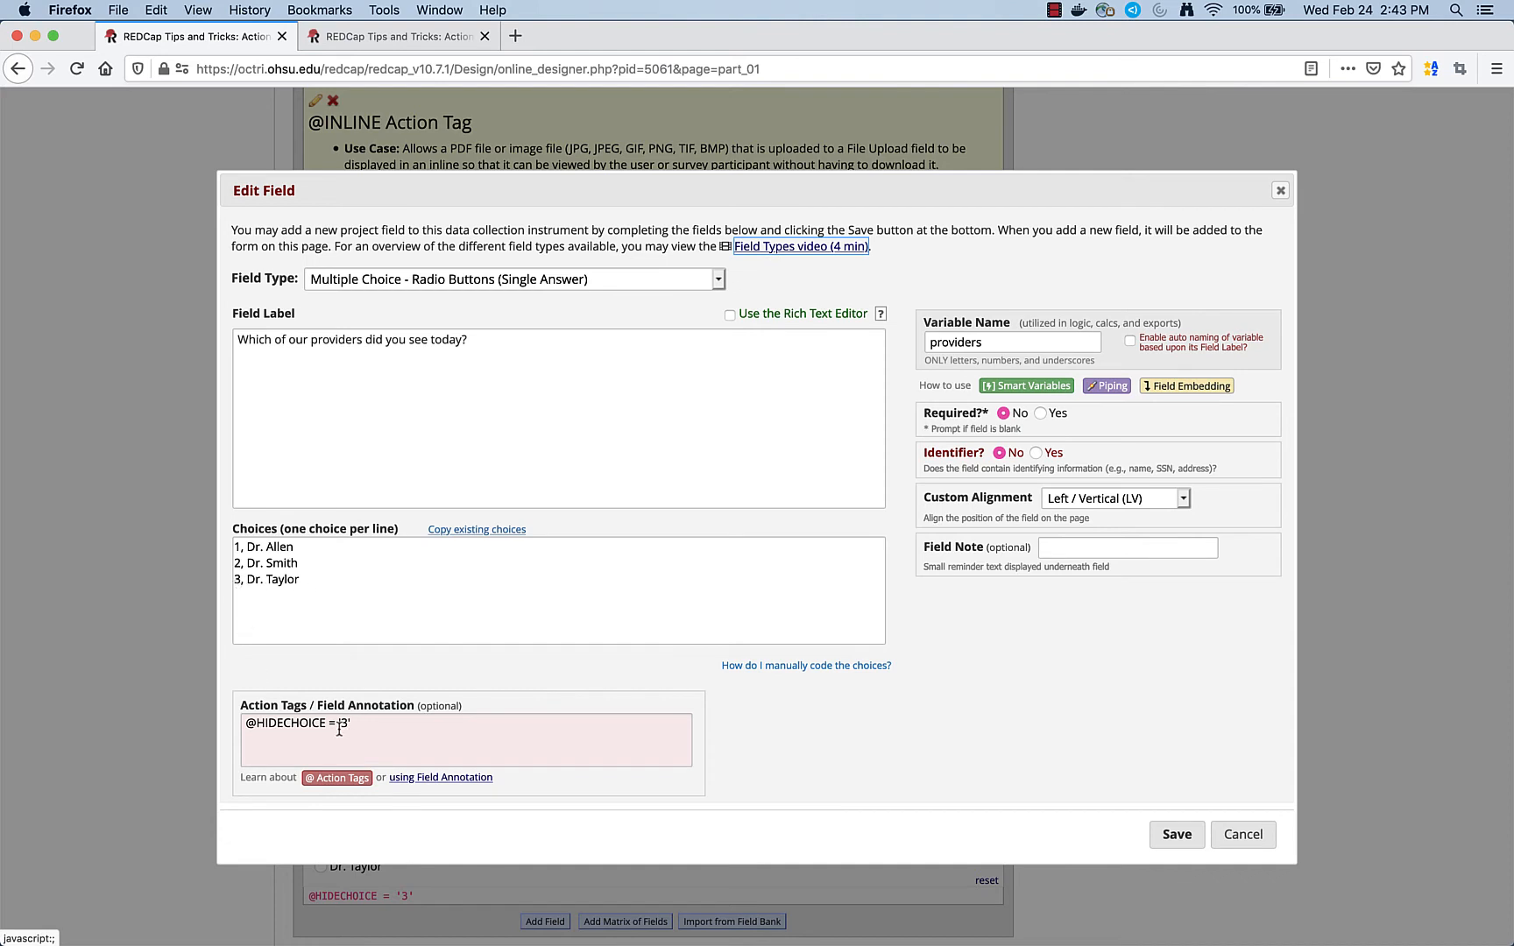
left_click(1185, 834)
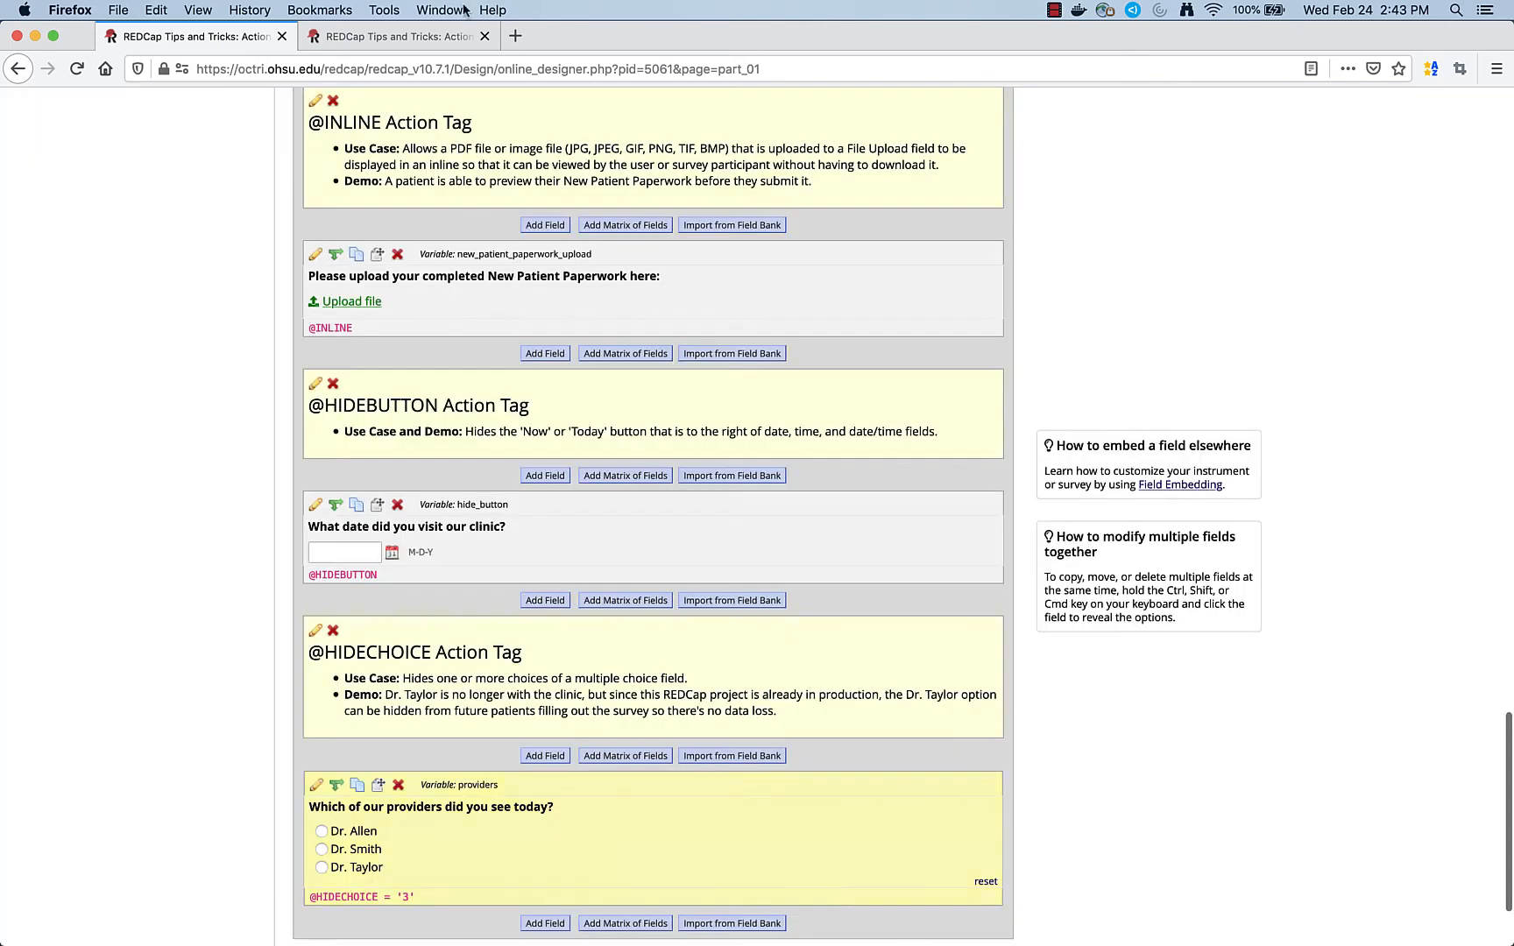
left_click(435, 44)
scroll(652, 604, "down", 5)
scroll(202, 788, "down", 5)
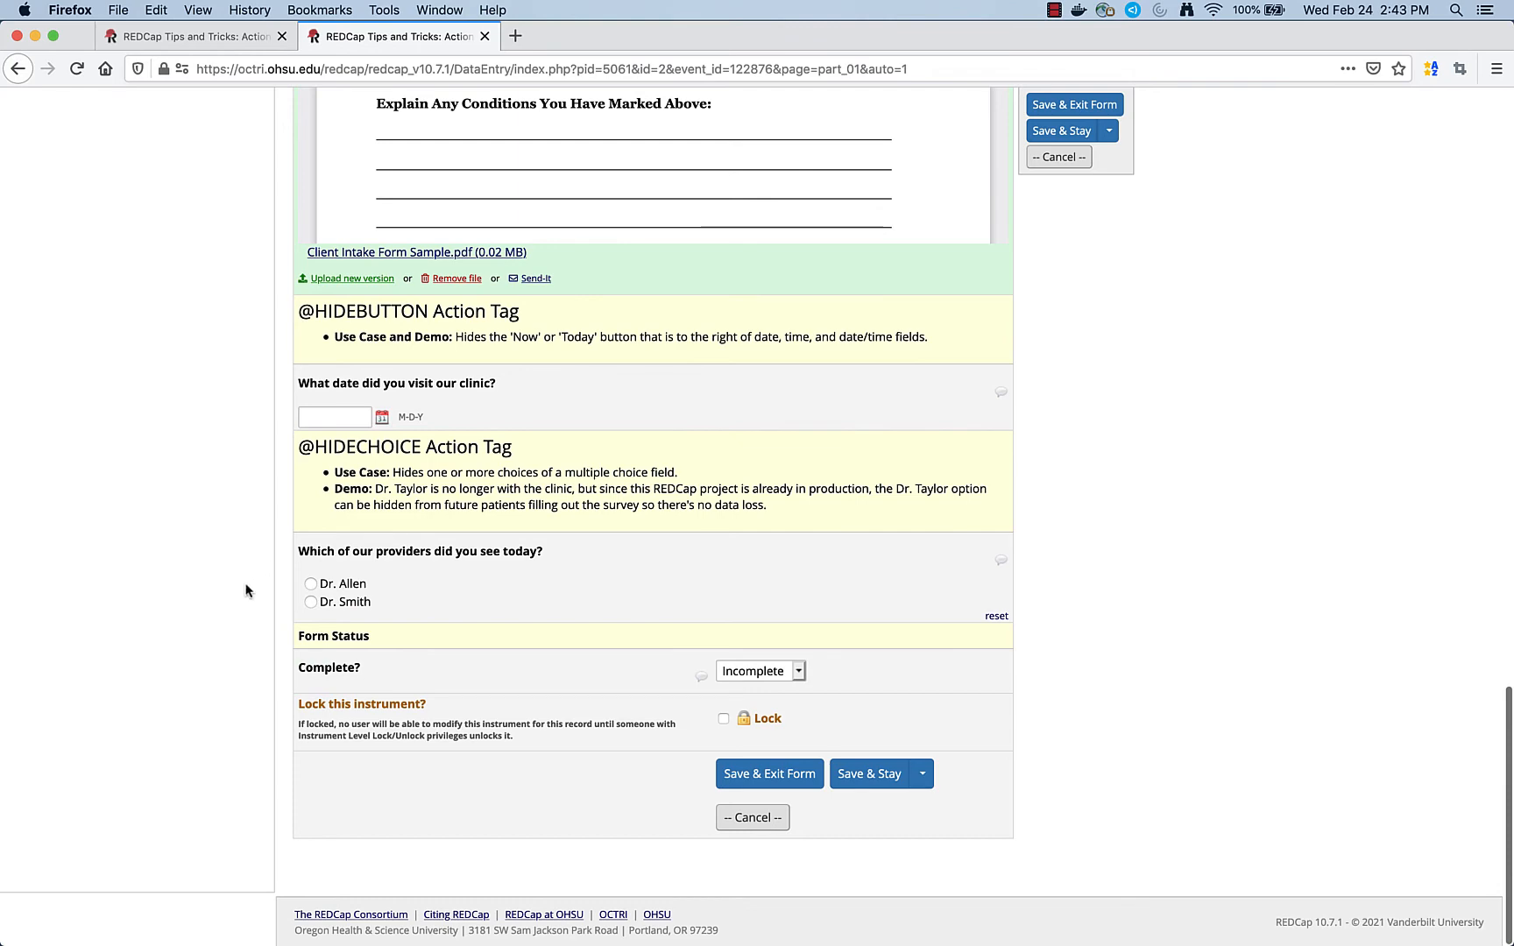
Return to the designer, leave the Part 01 instrument and open the Part 02 instrument
left_click(230, 43)
scroll(333, 597, "down", 1)
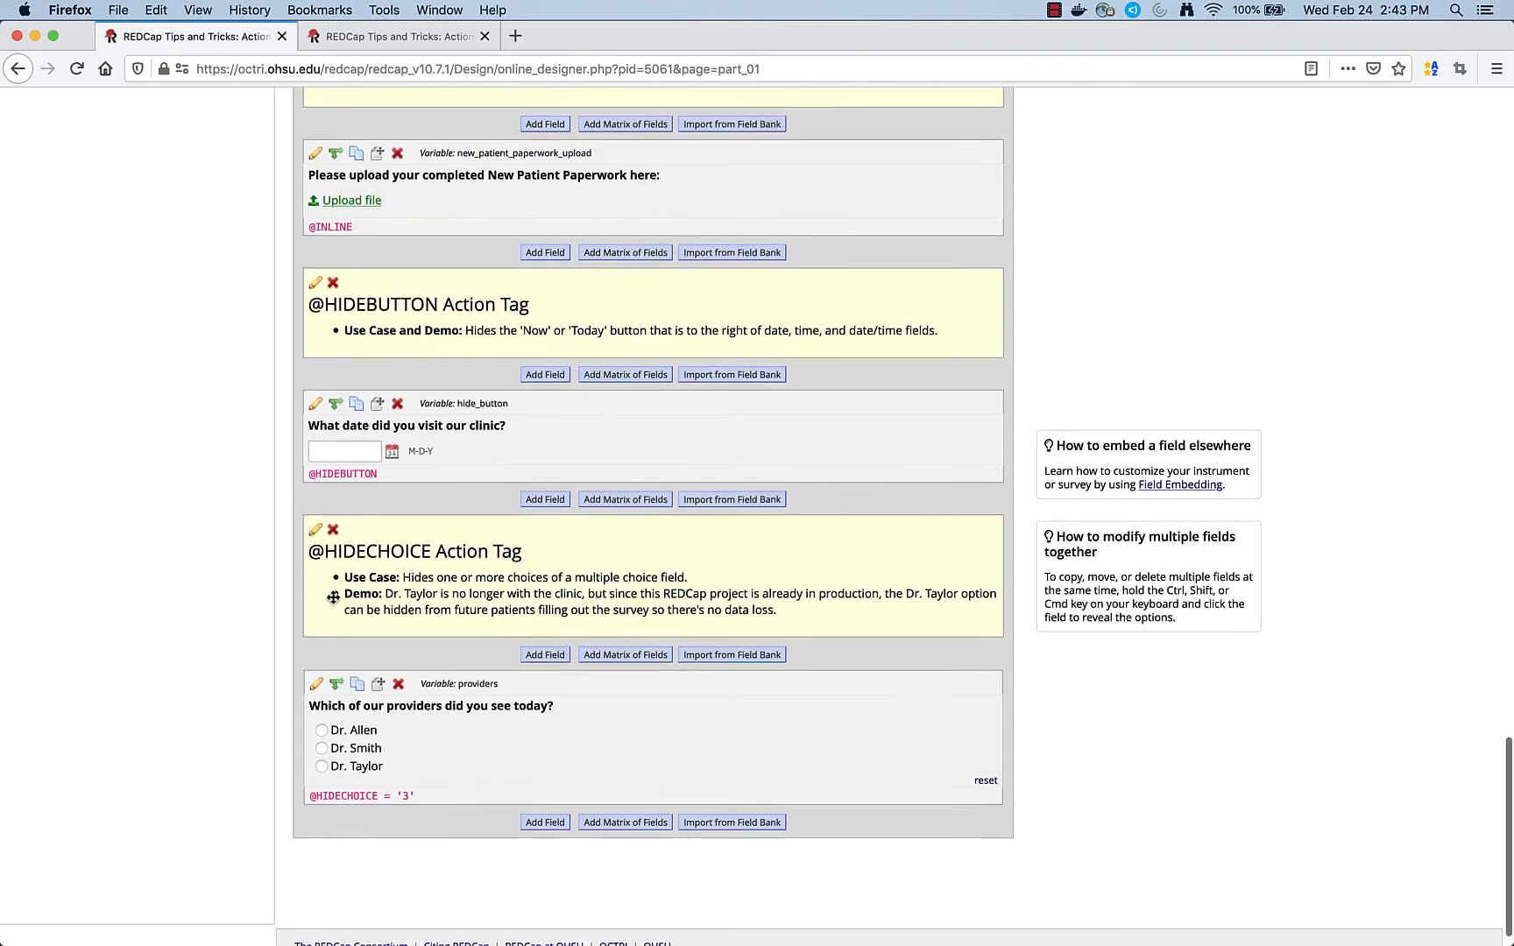
scroll(333, 597, "up", 20)
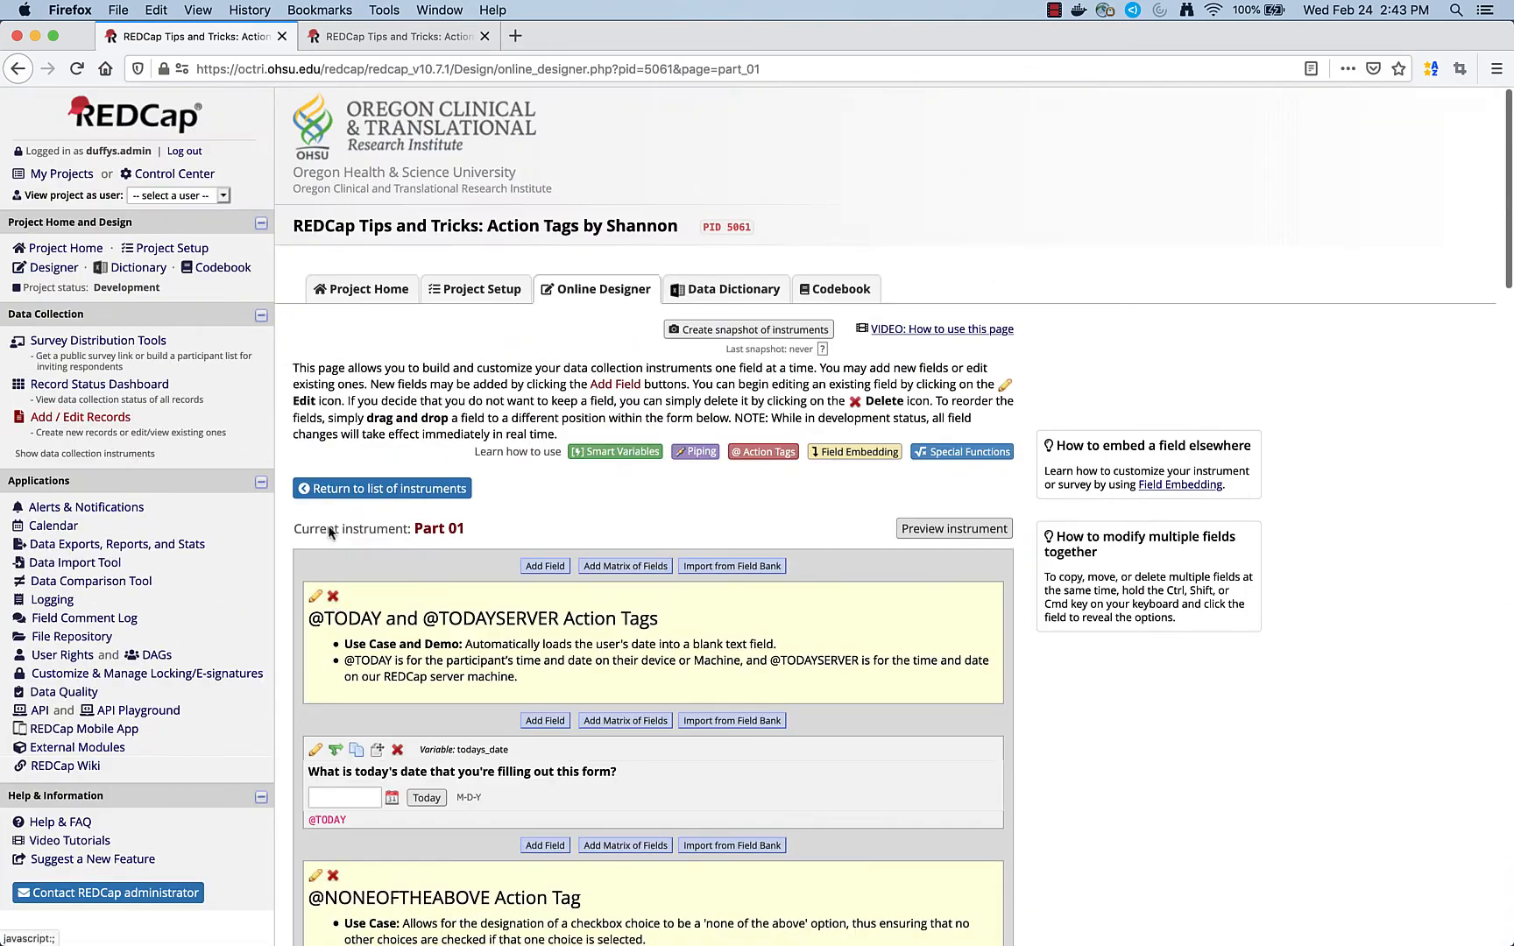
left_click(376, 489)
left_click(353, 642)
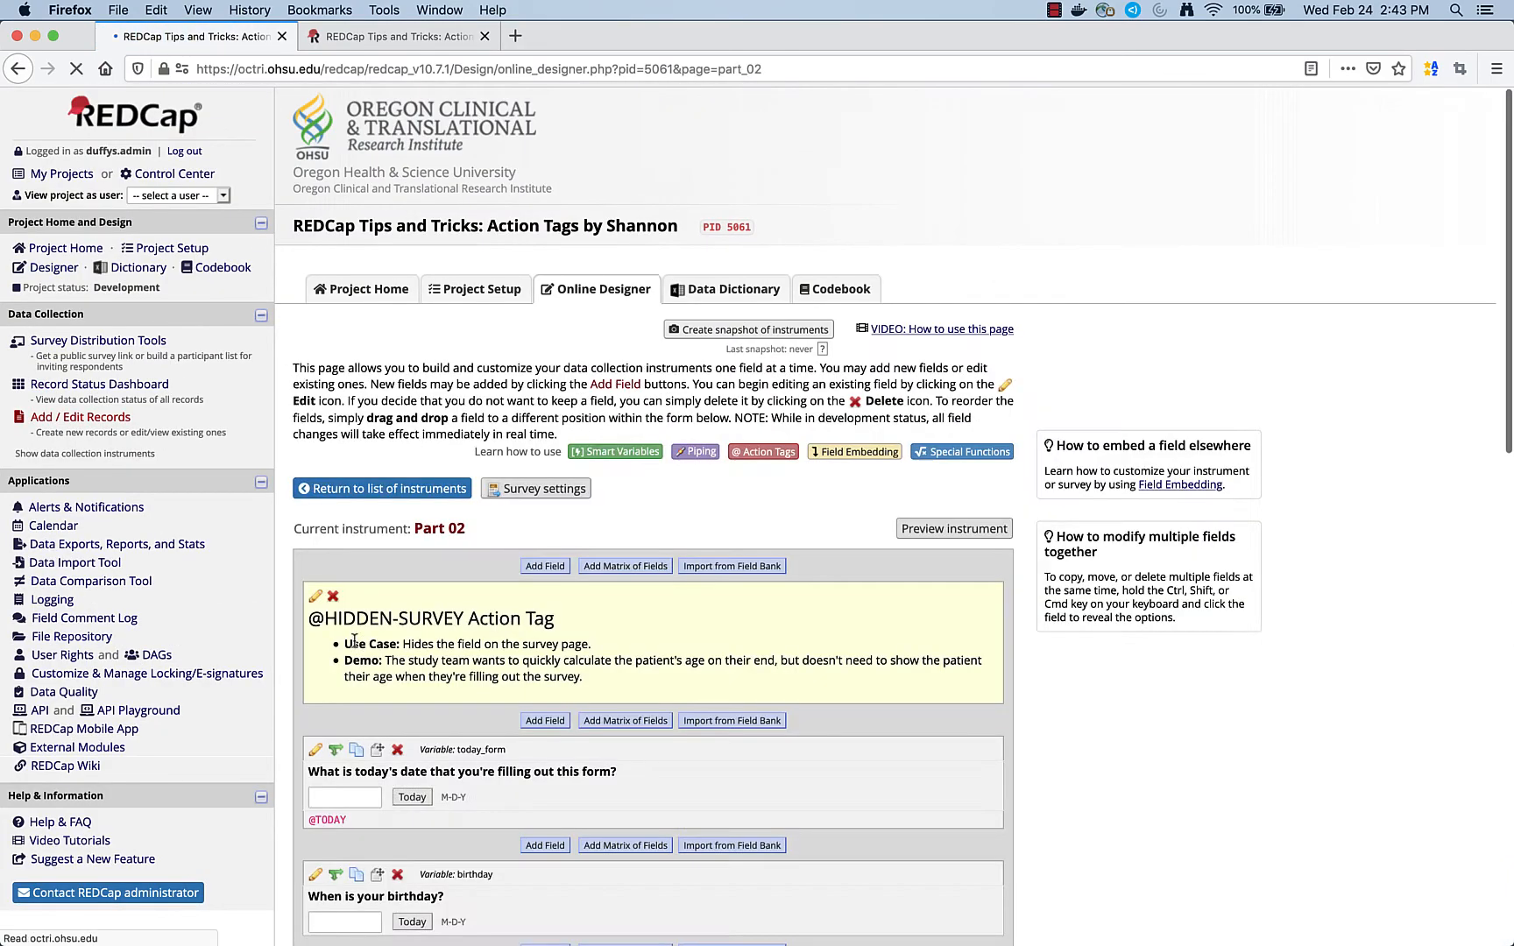
scroll(395, 762, "down", 3)
scroll(394, 762, "down", 15)
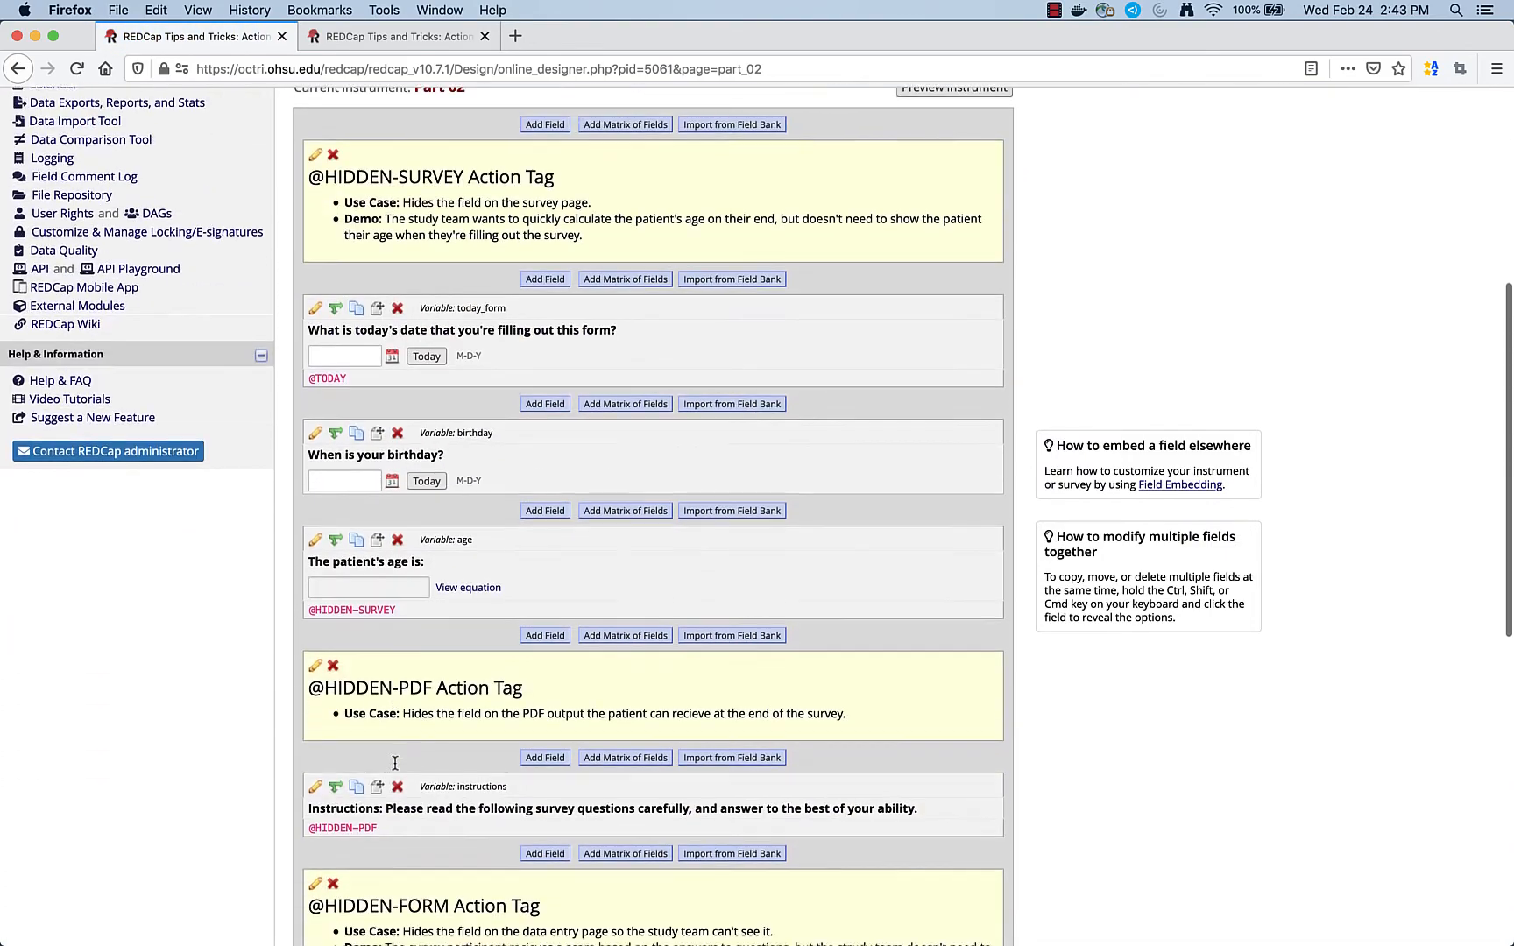
scroll(396, 760, "down", 2)
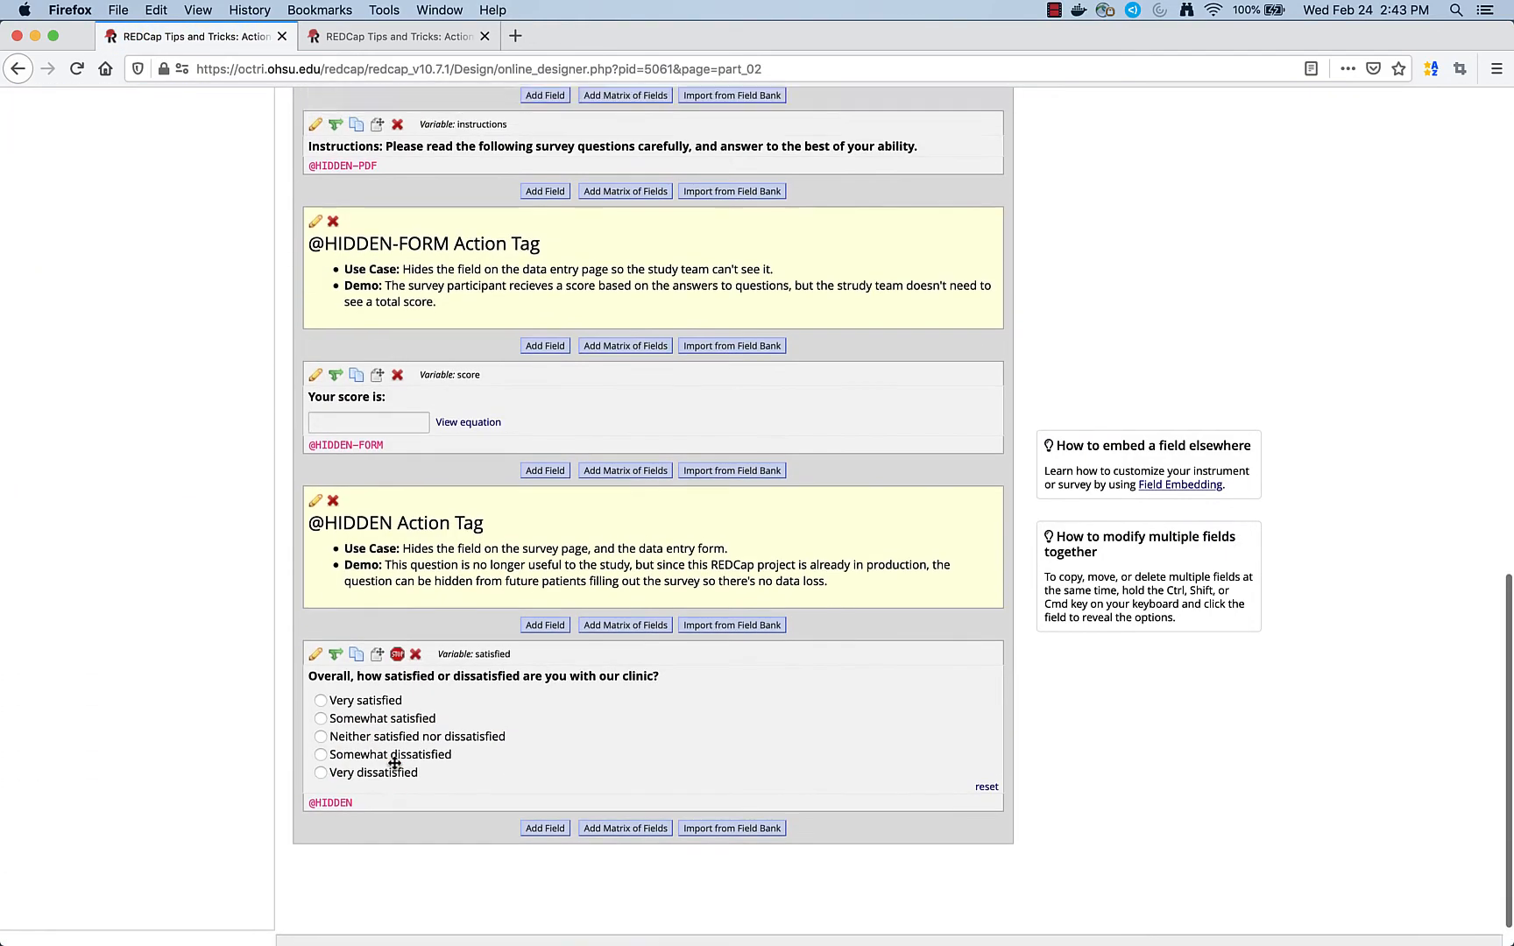
scroll(394, 763, "up", 15)
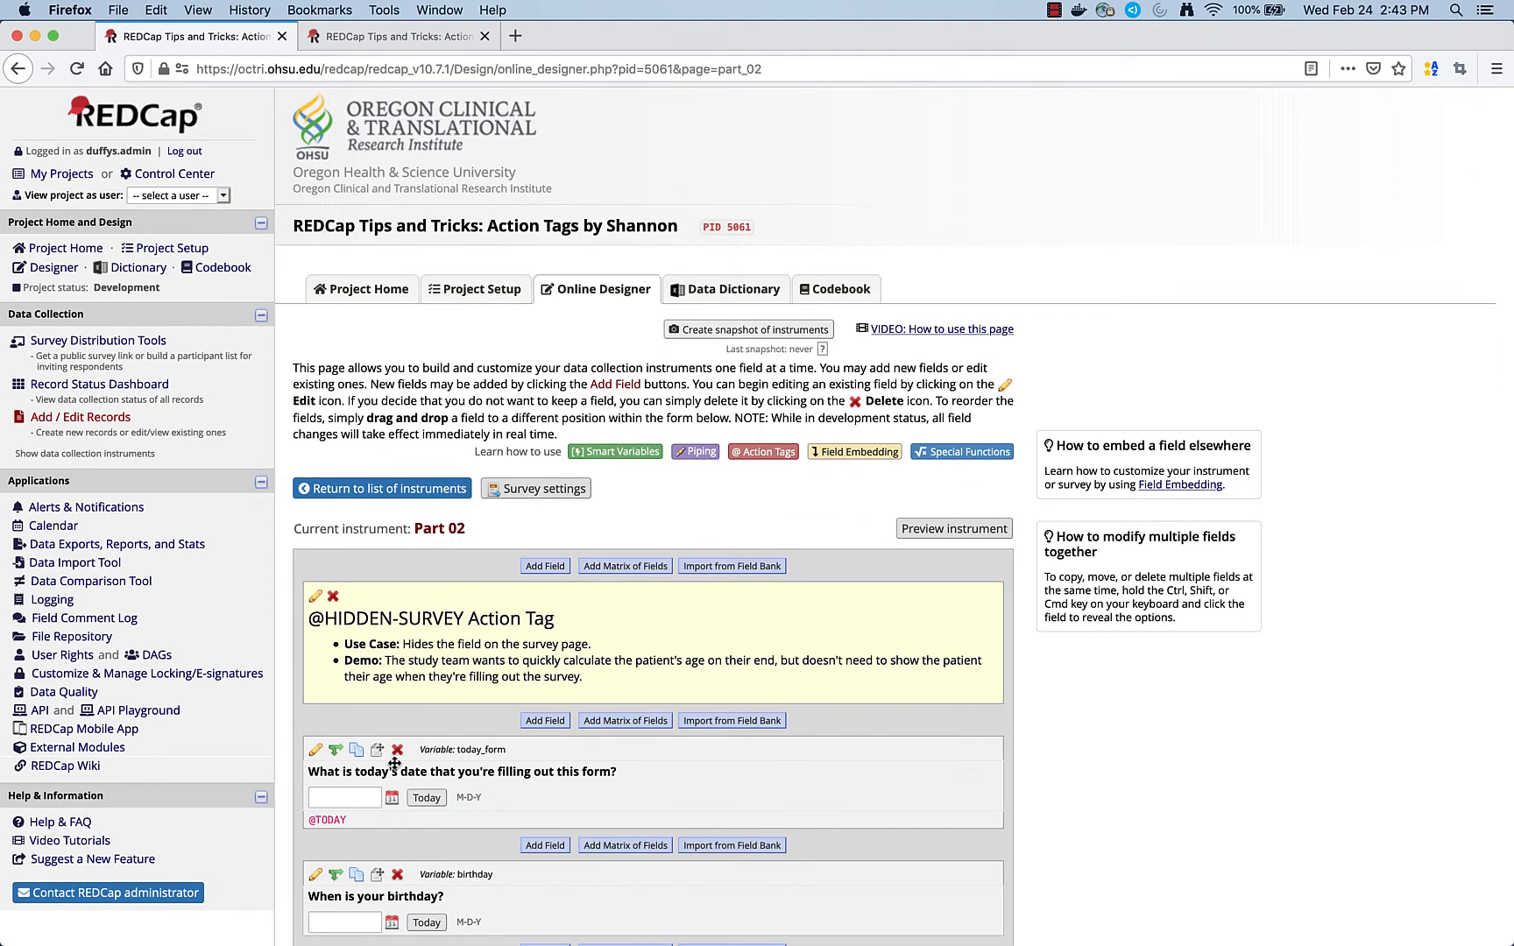
scroll(394, 764, "down", 5)
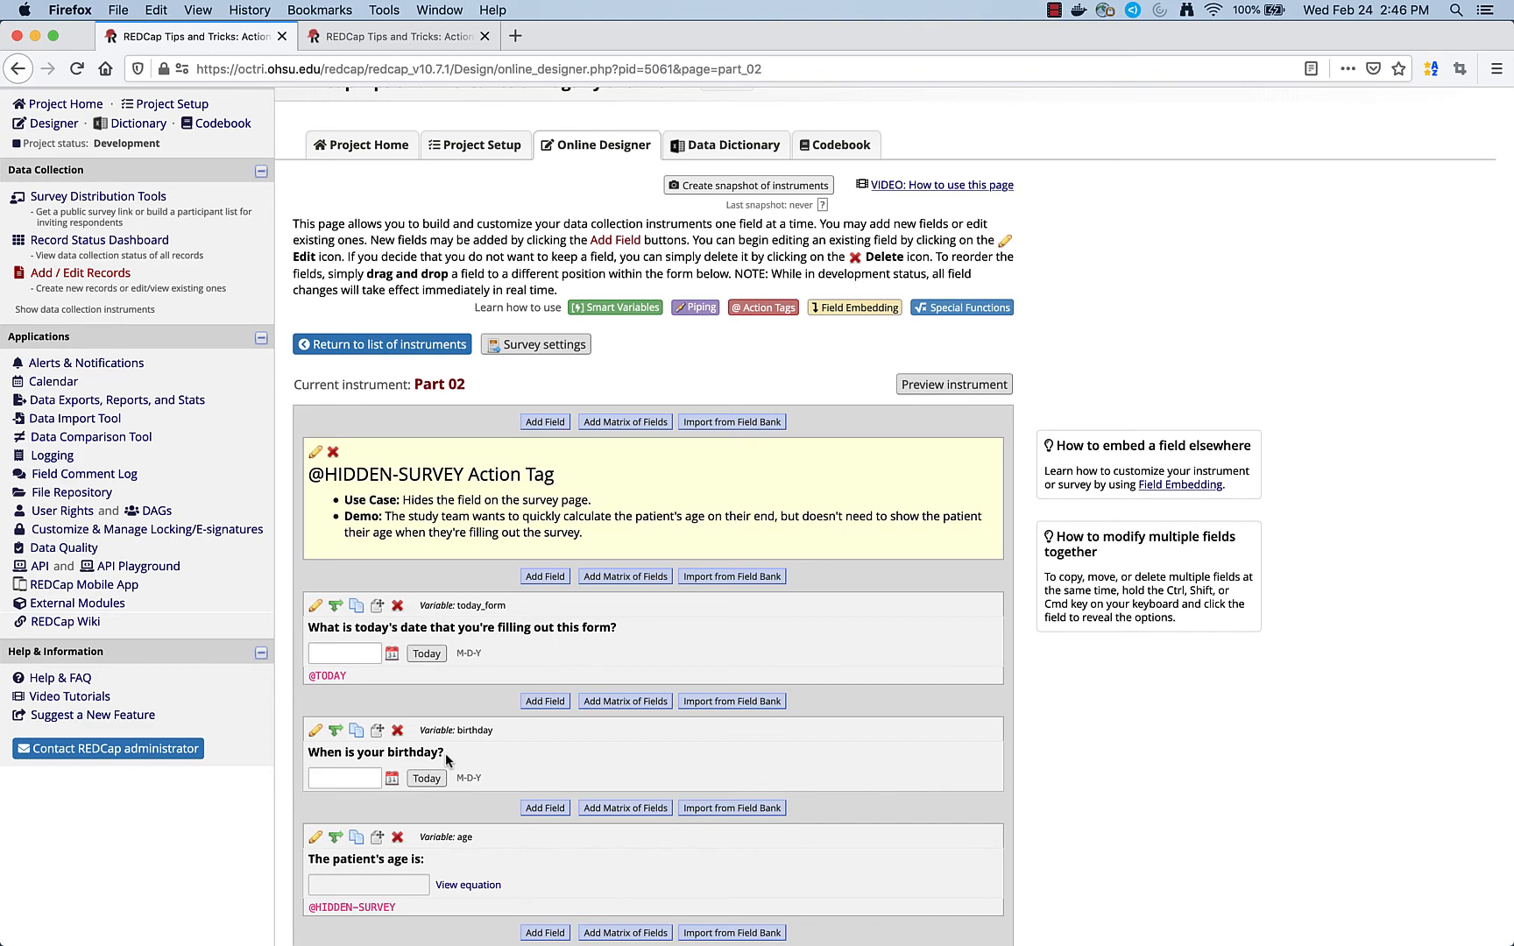
scroll(445, 753, "down", 1)
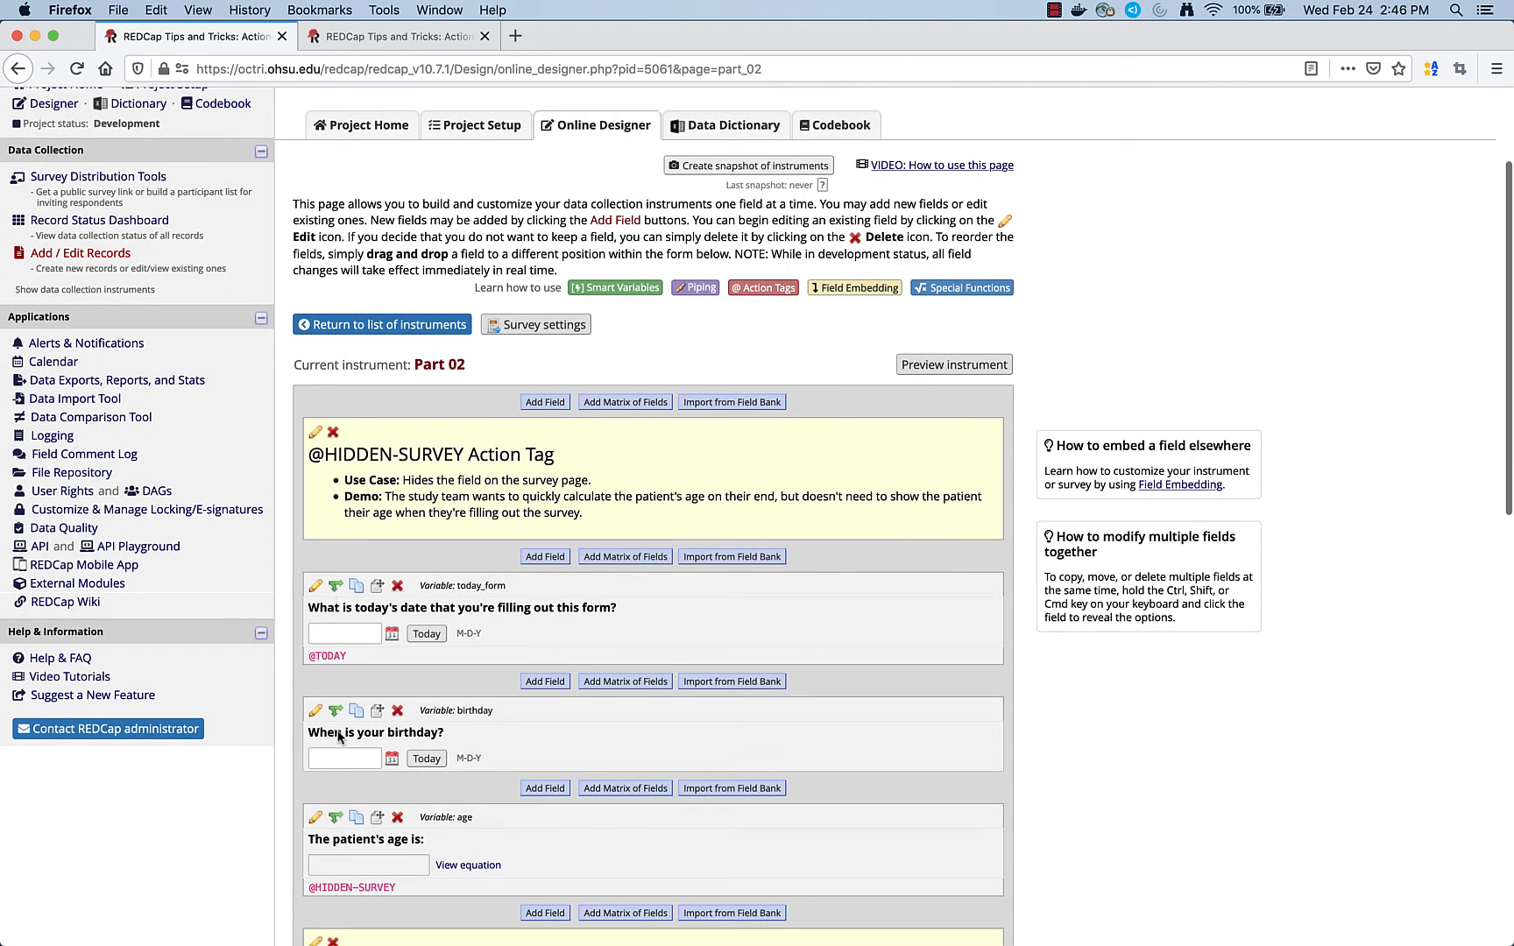
left_click(316, 817)
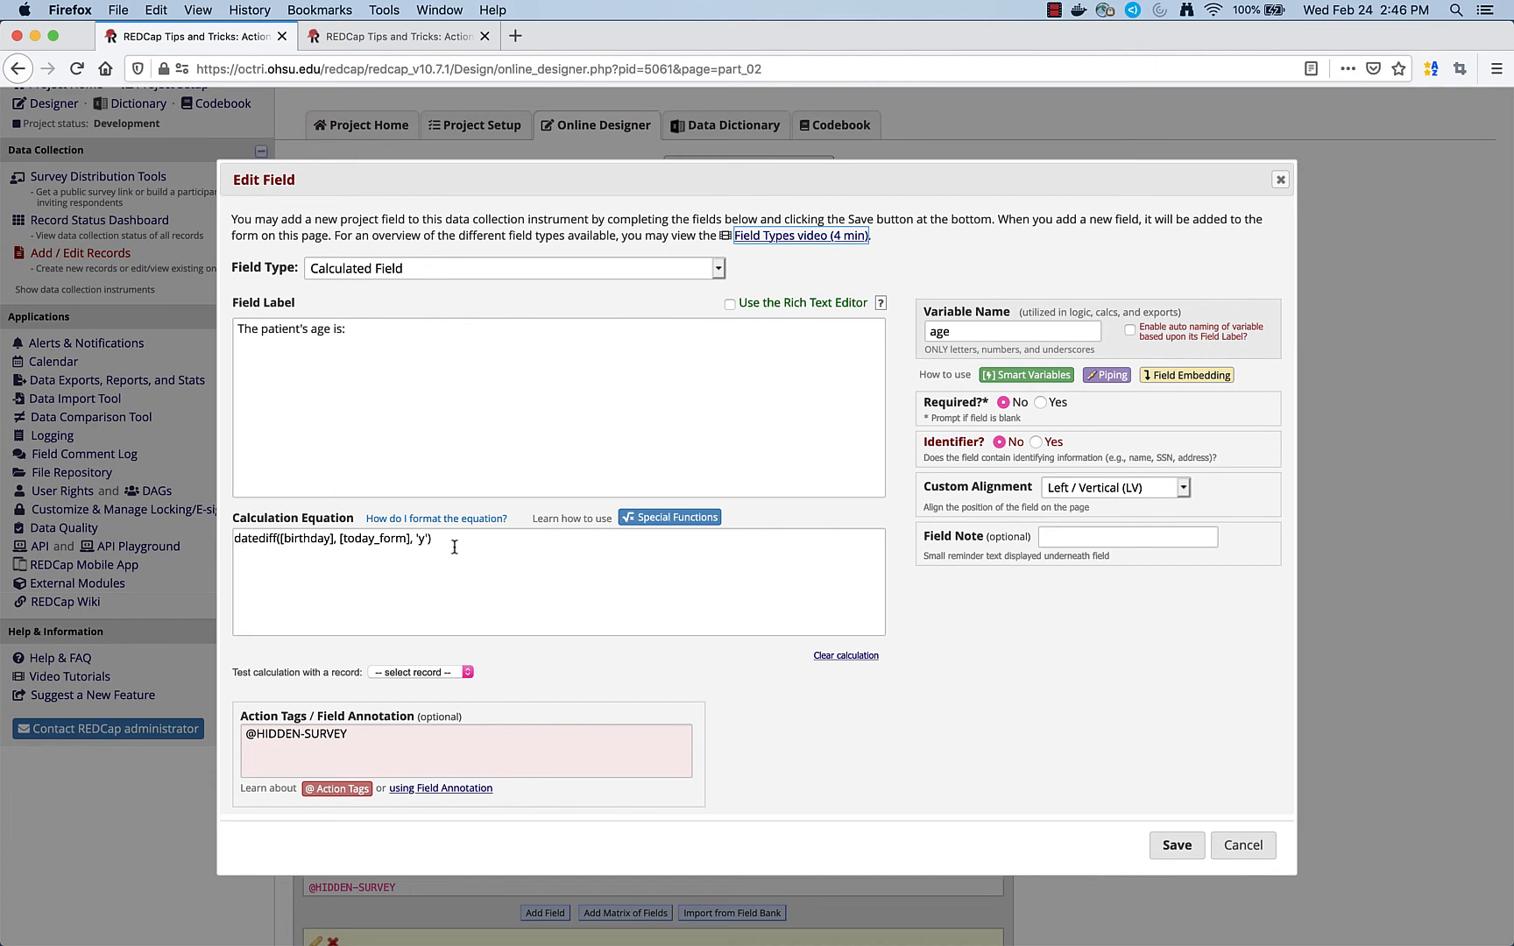
left_click(1243, 846)
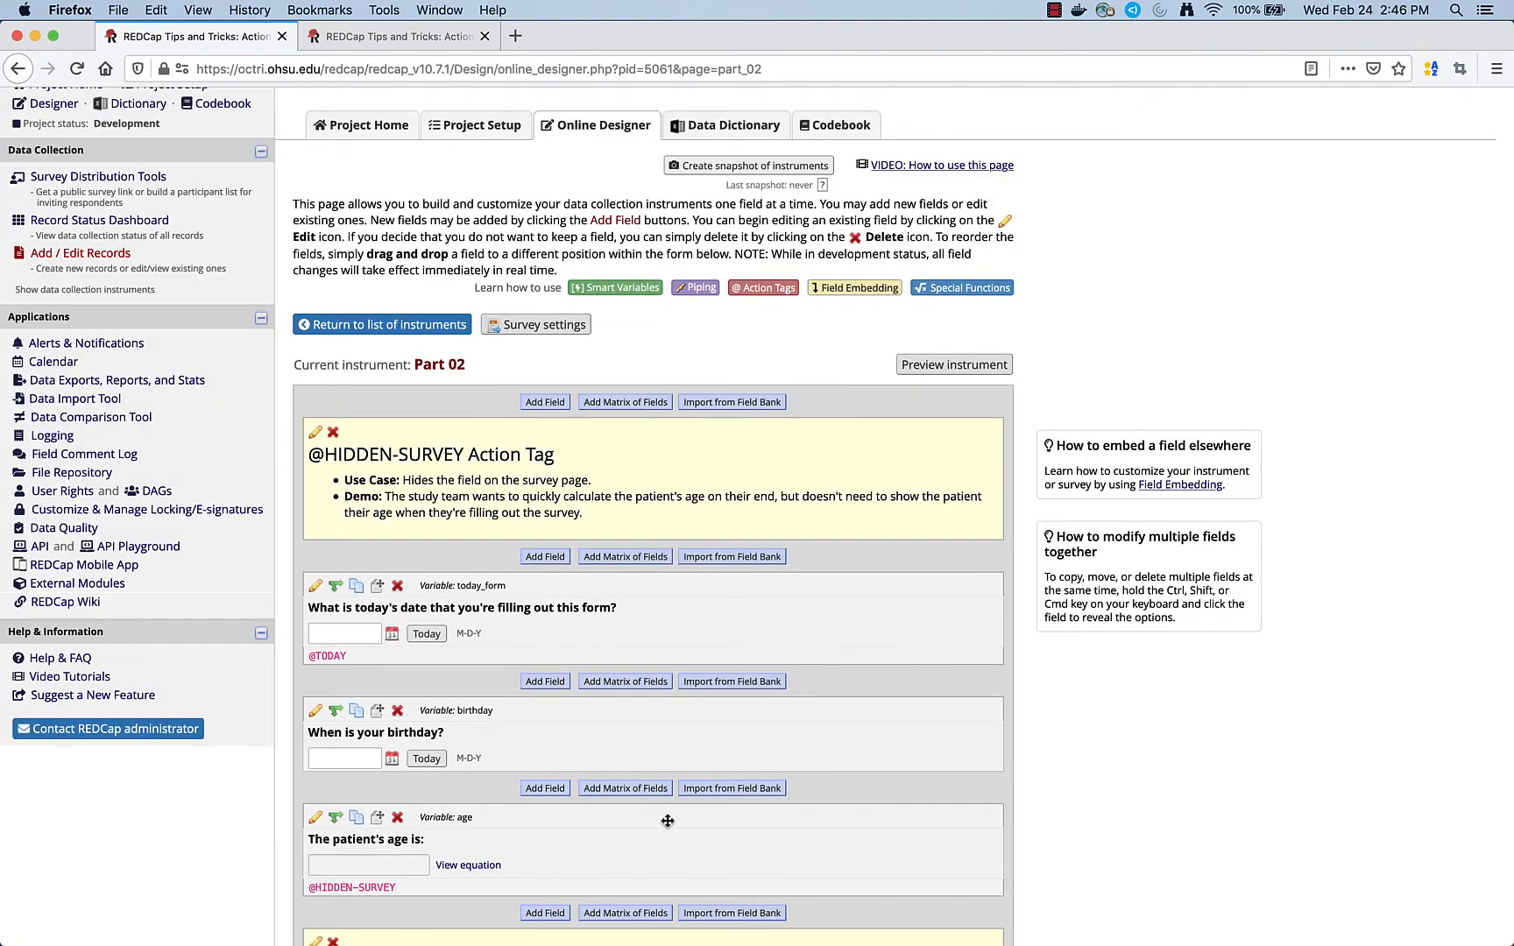
scroll(667, 821, "down", 5)
scroll(668, 820, "up", 1)
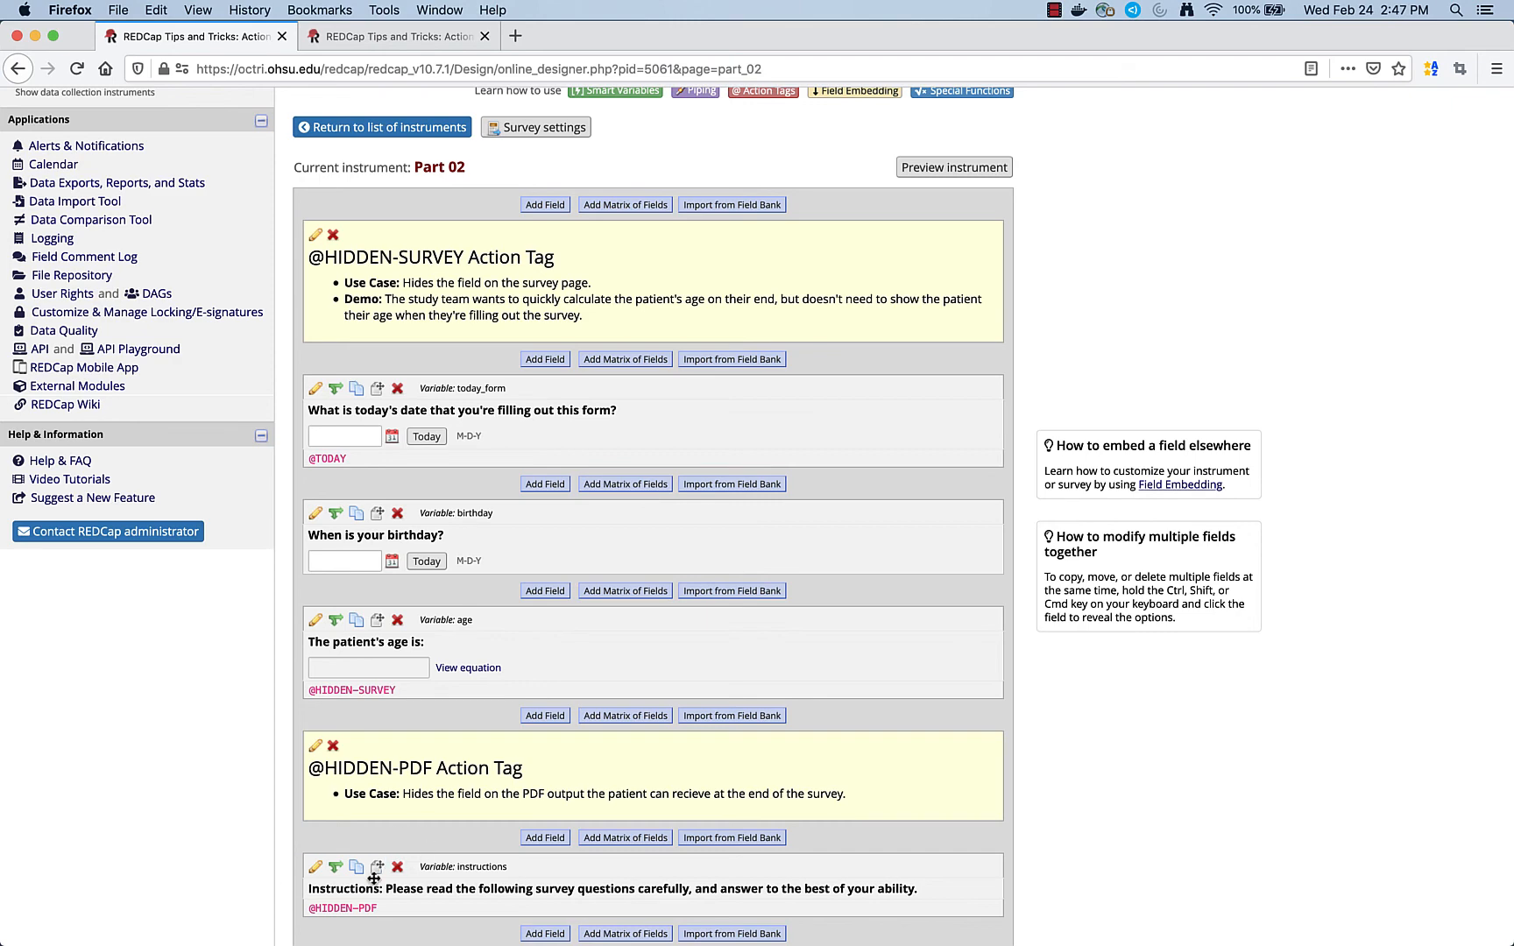
left_click(317, 866)
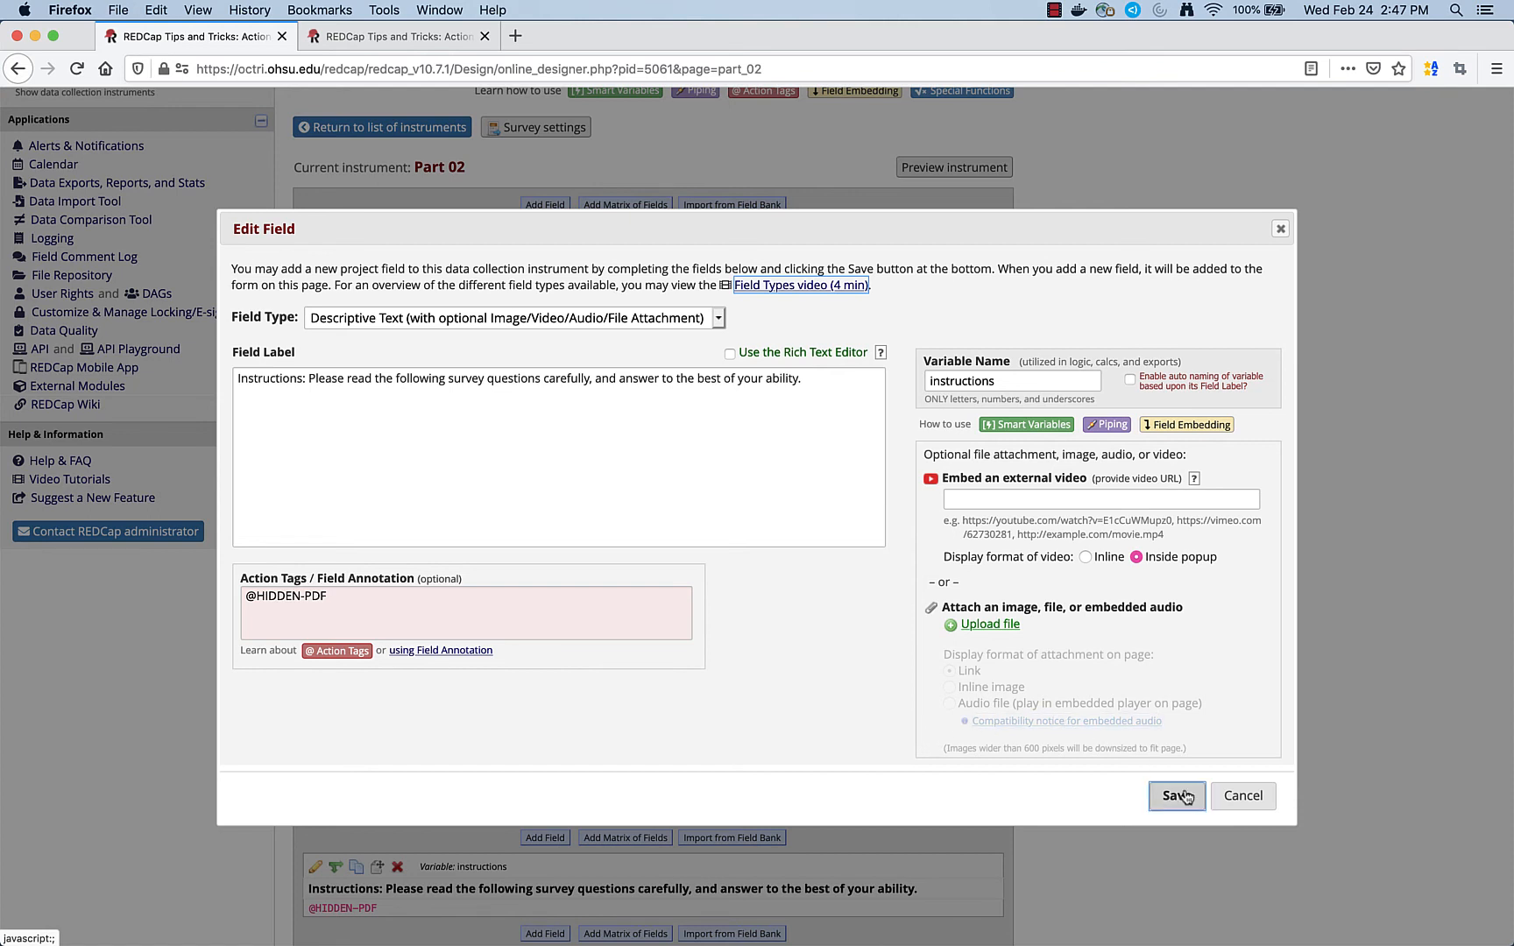
left_click(1243, 796)
scroll(587, 731, "down", 3)
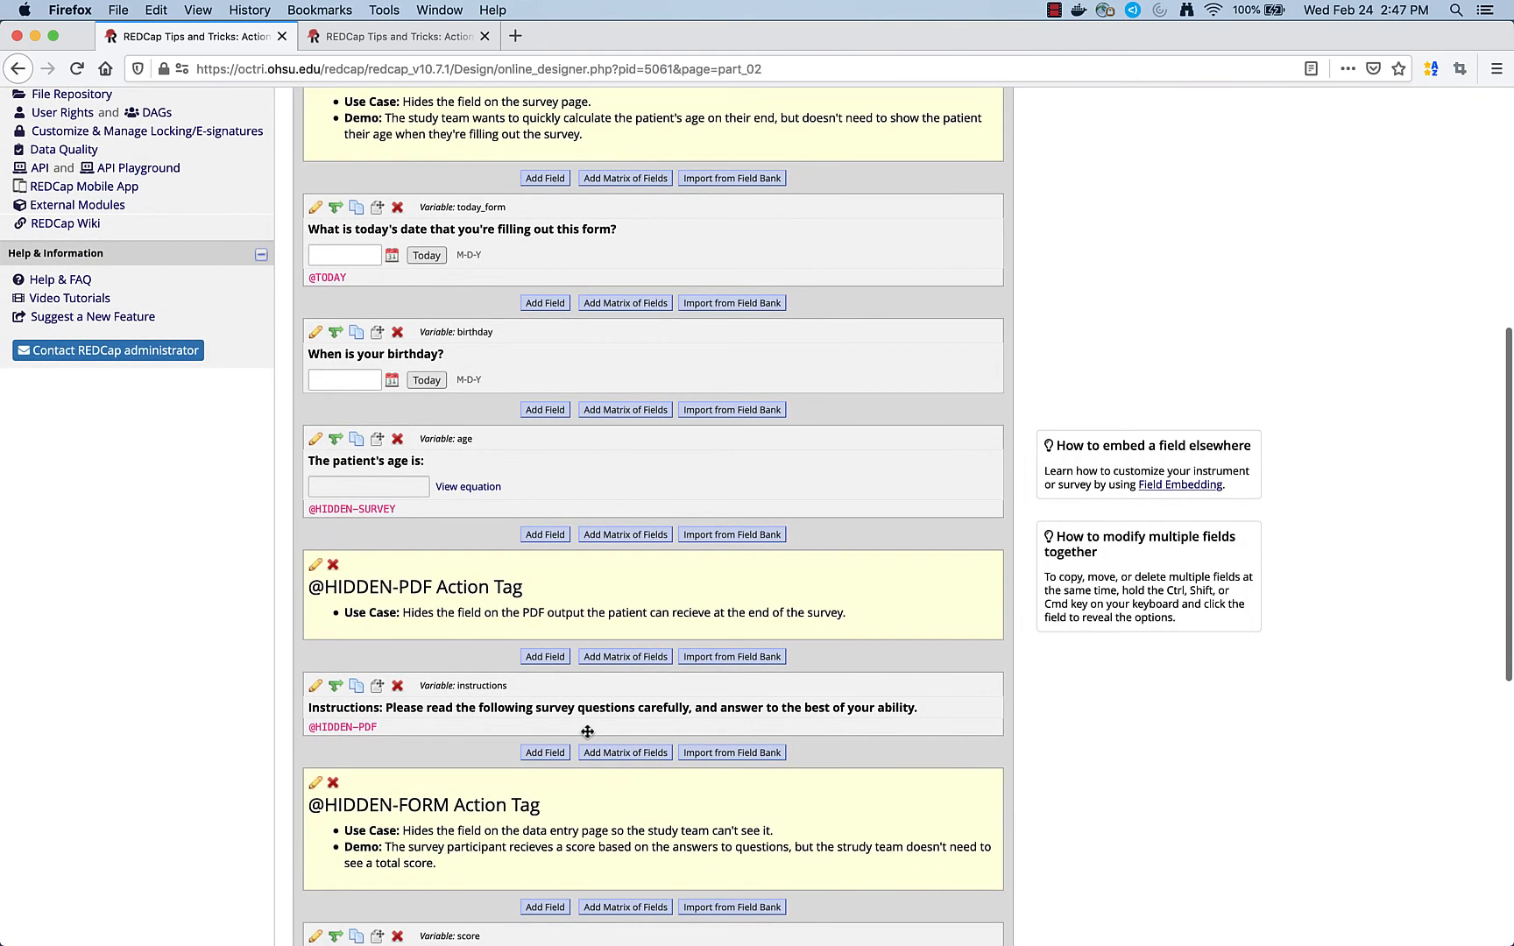
scroll(587, 732, "down", 4)
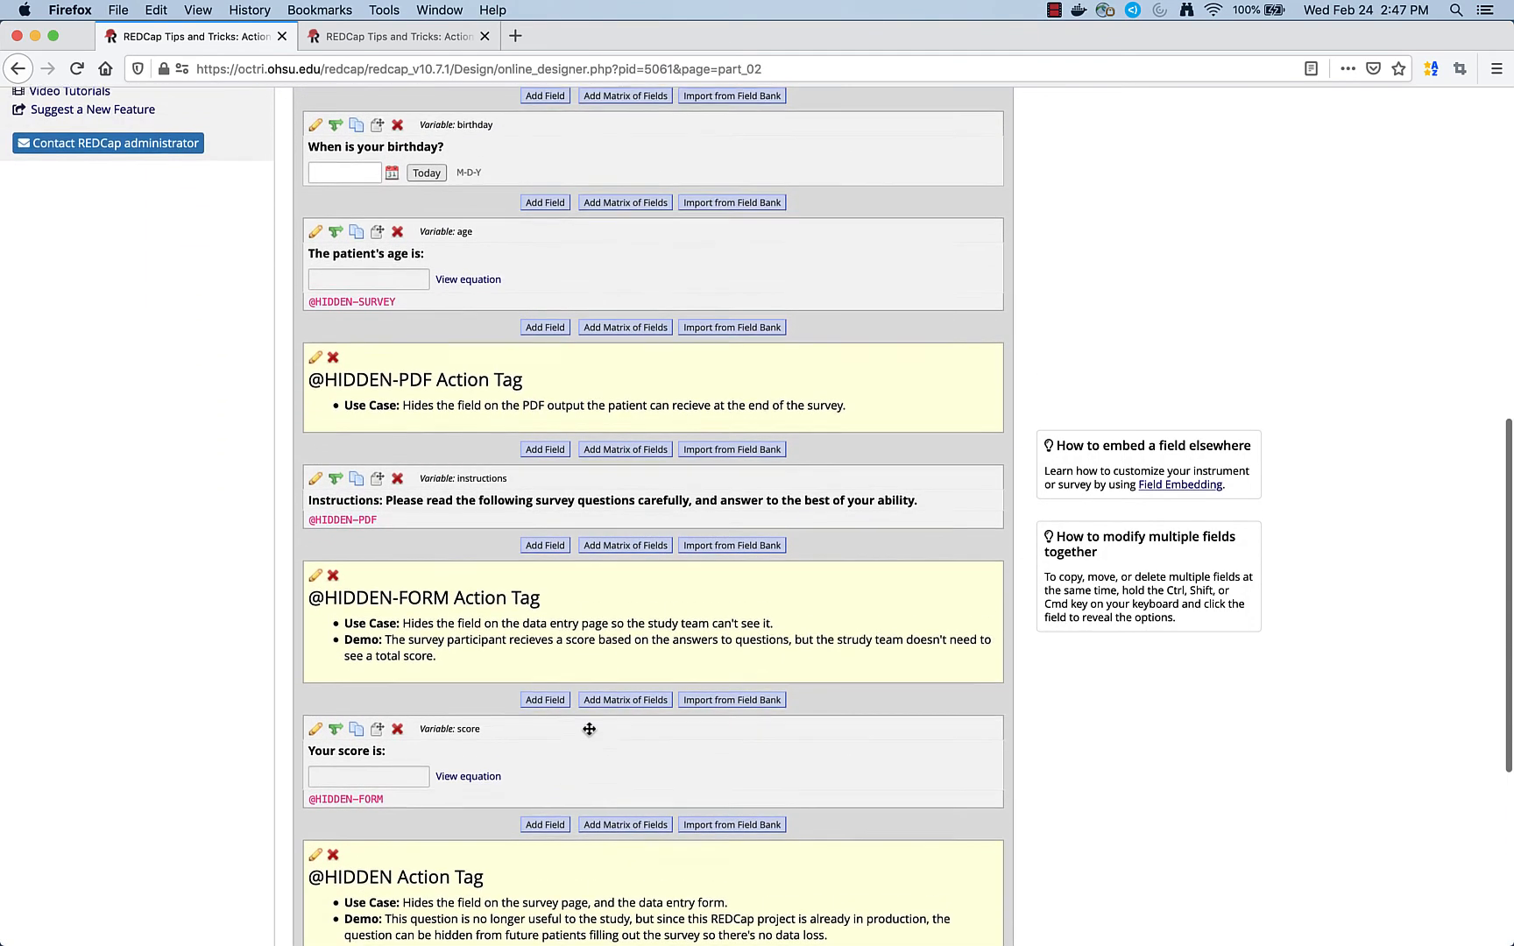
scroll(588, 729, "up", 2)
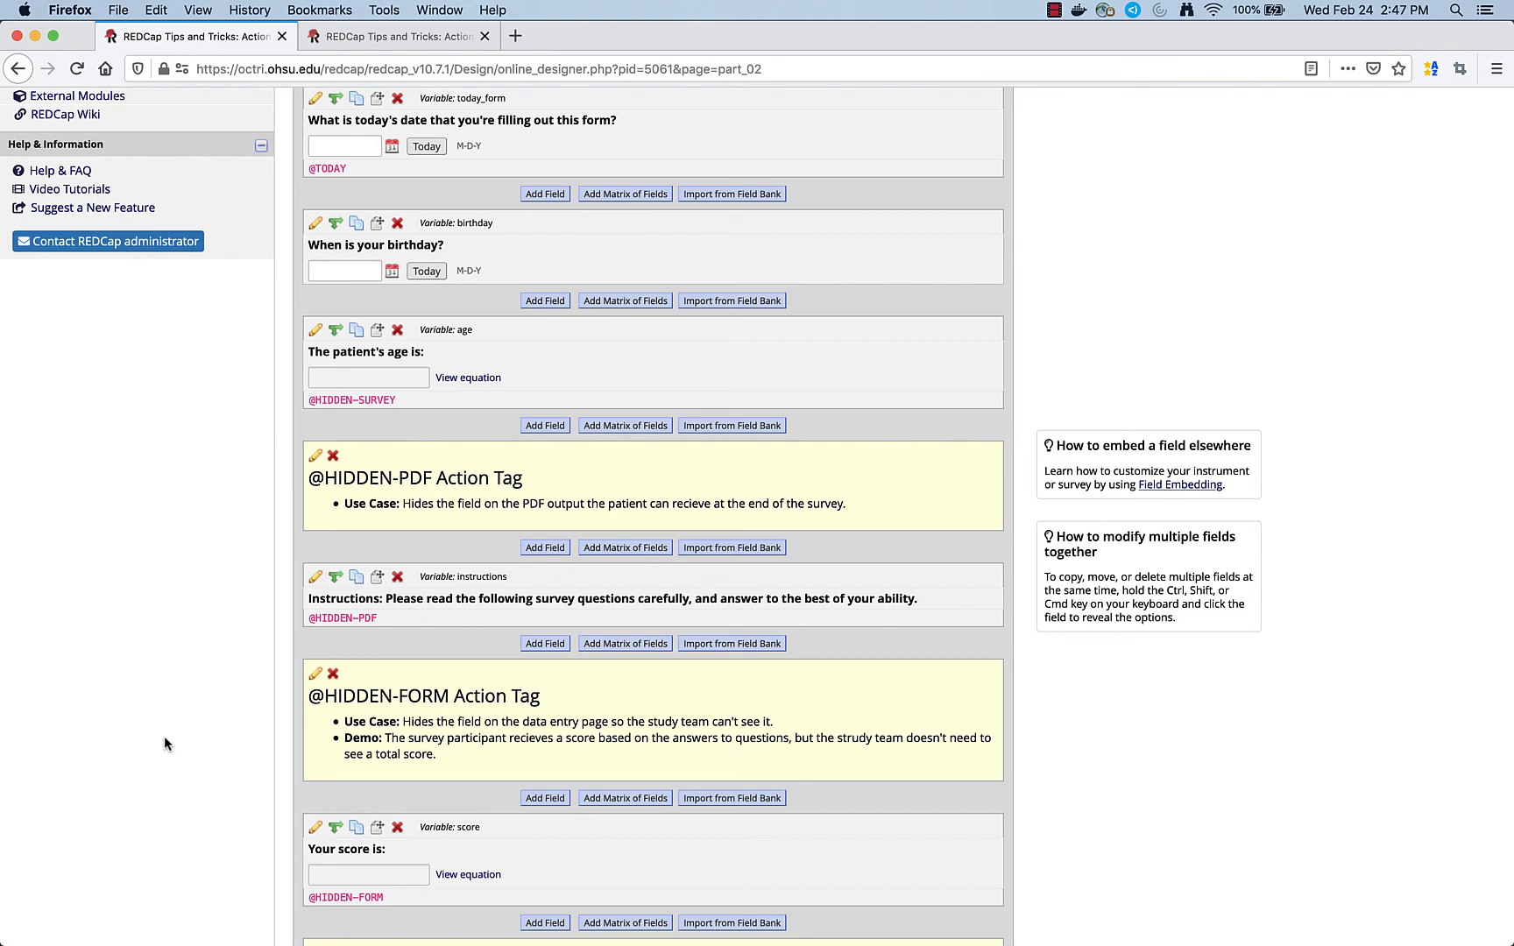
left_click(315, 829)
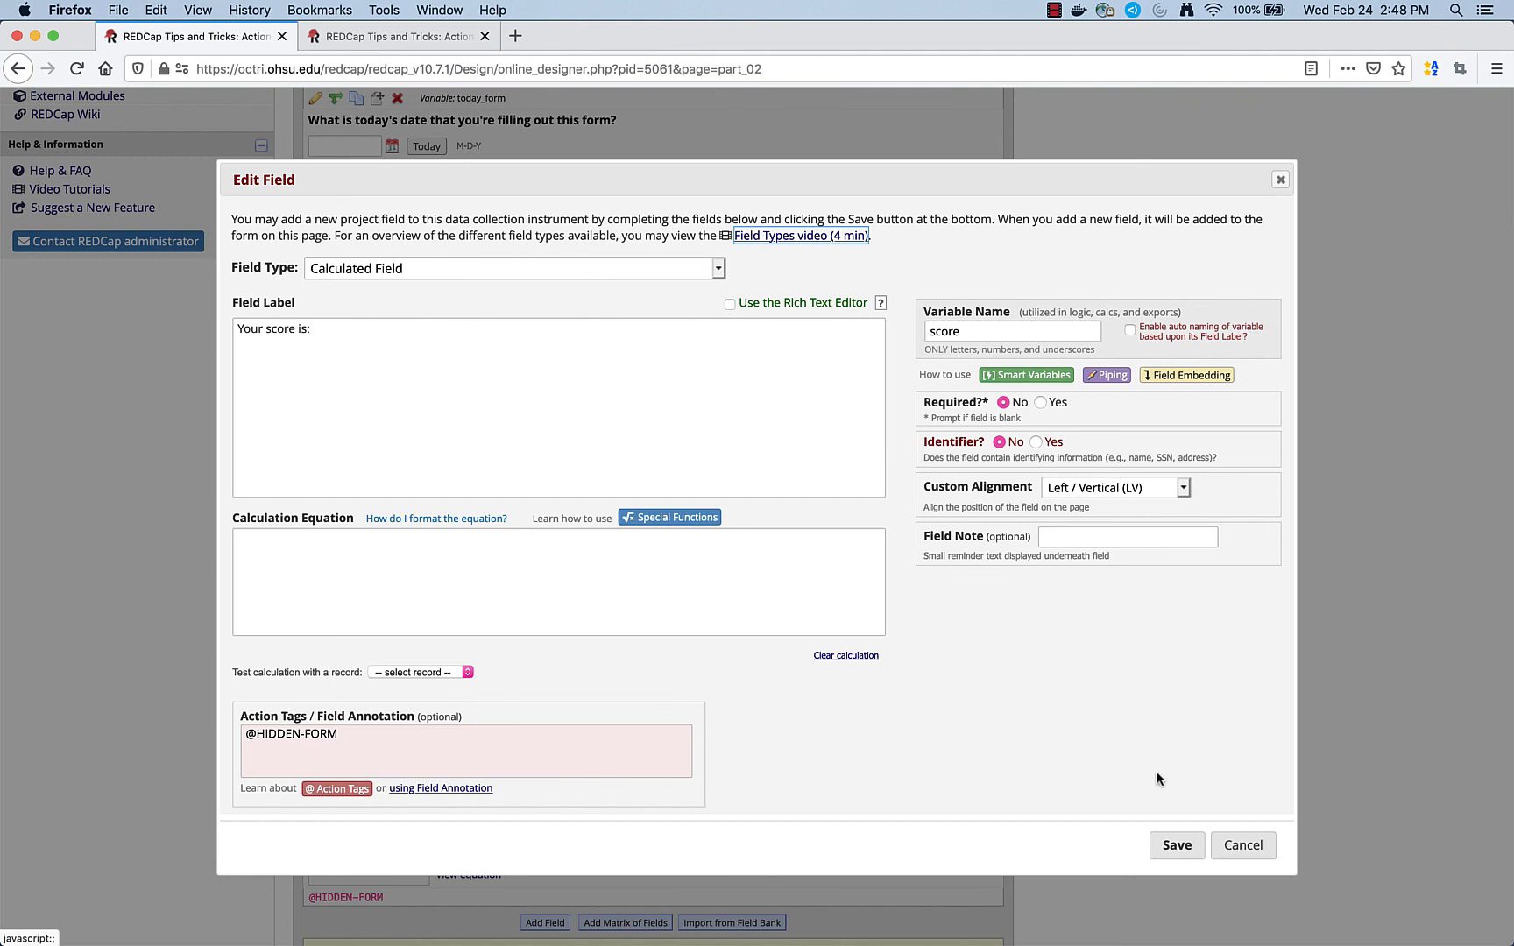
left_click(1168, 846)
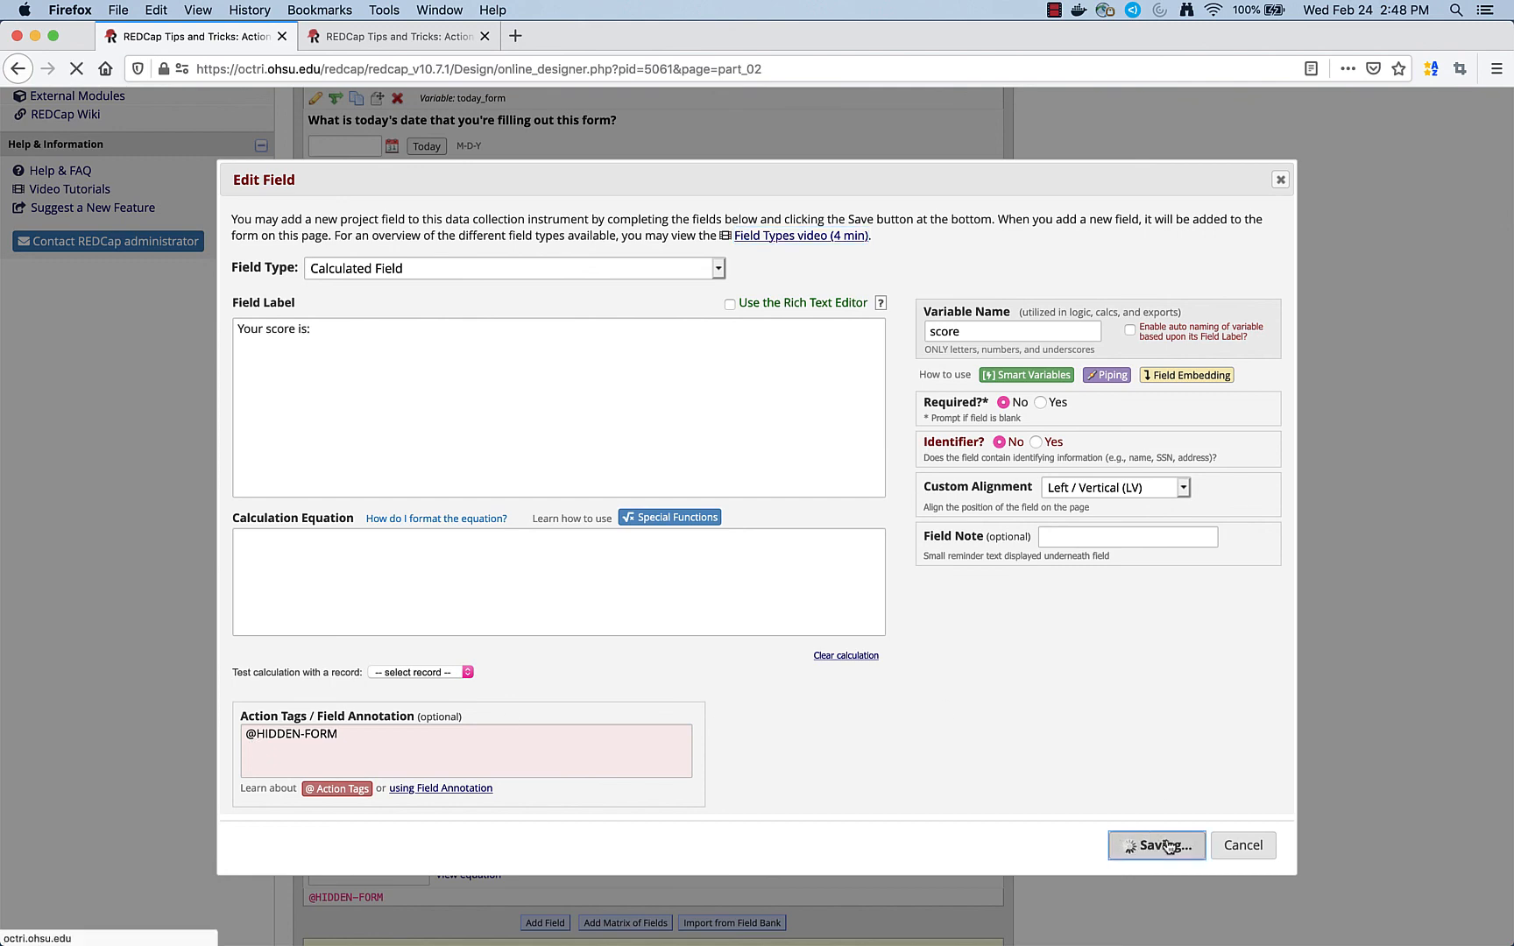
scroll(696, 753, "down", 3)
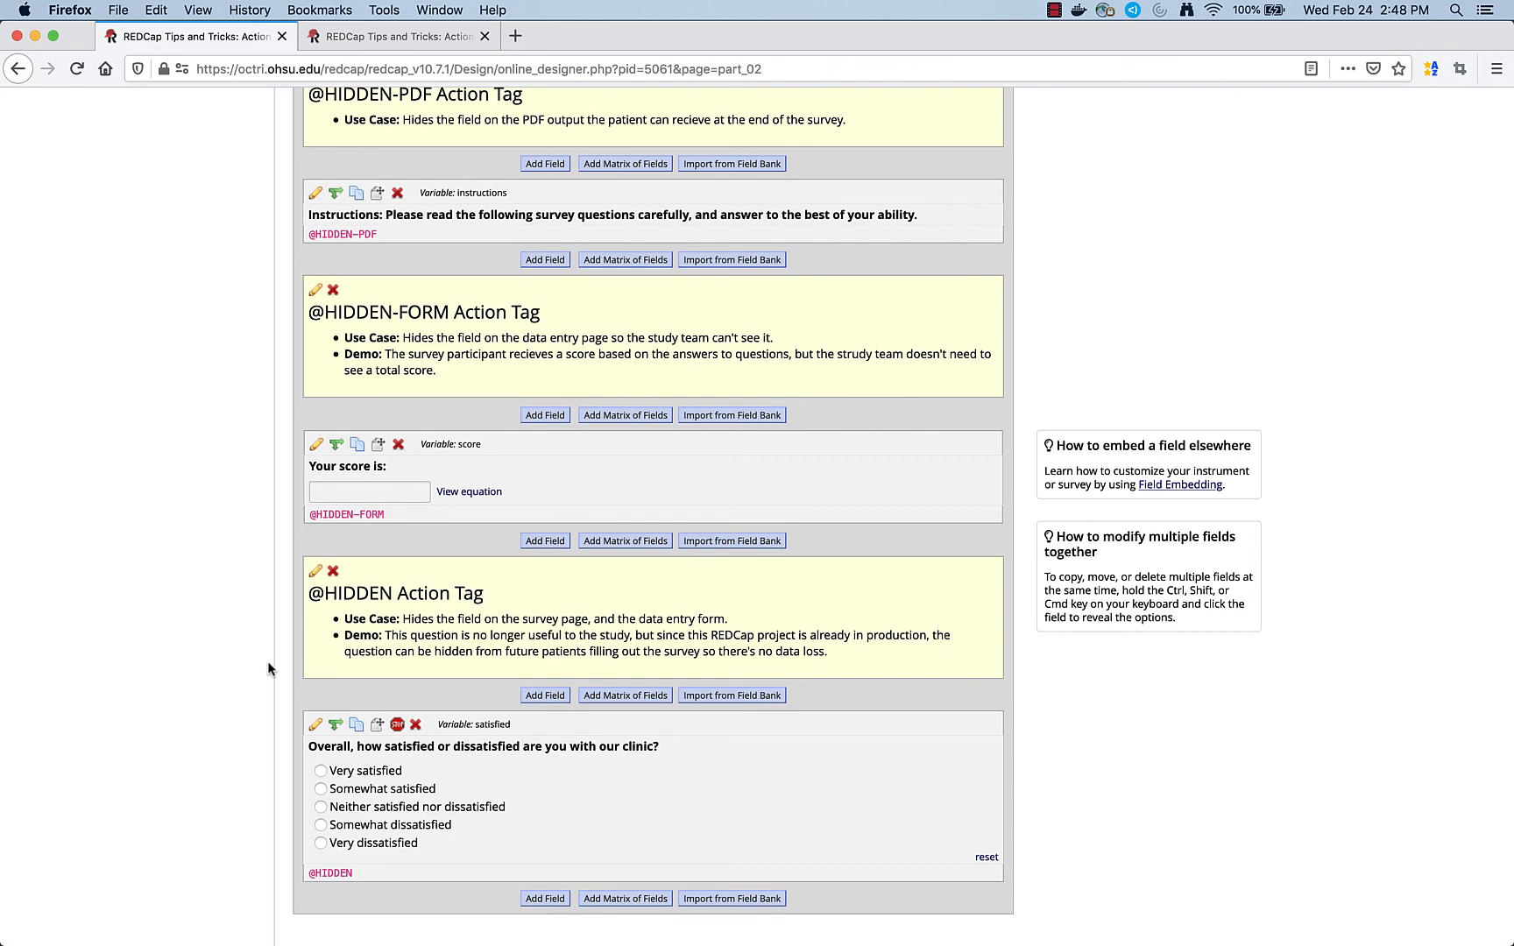
left_click(314, 724)
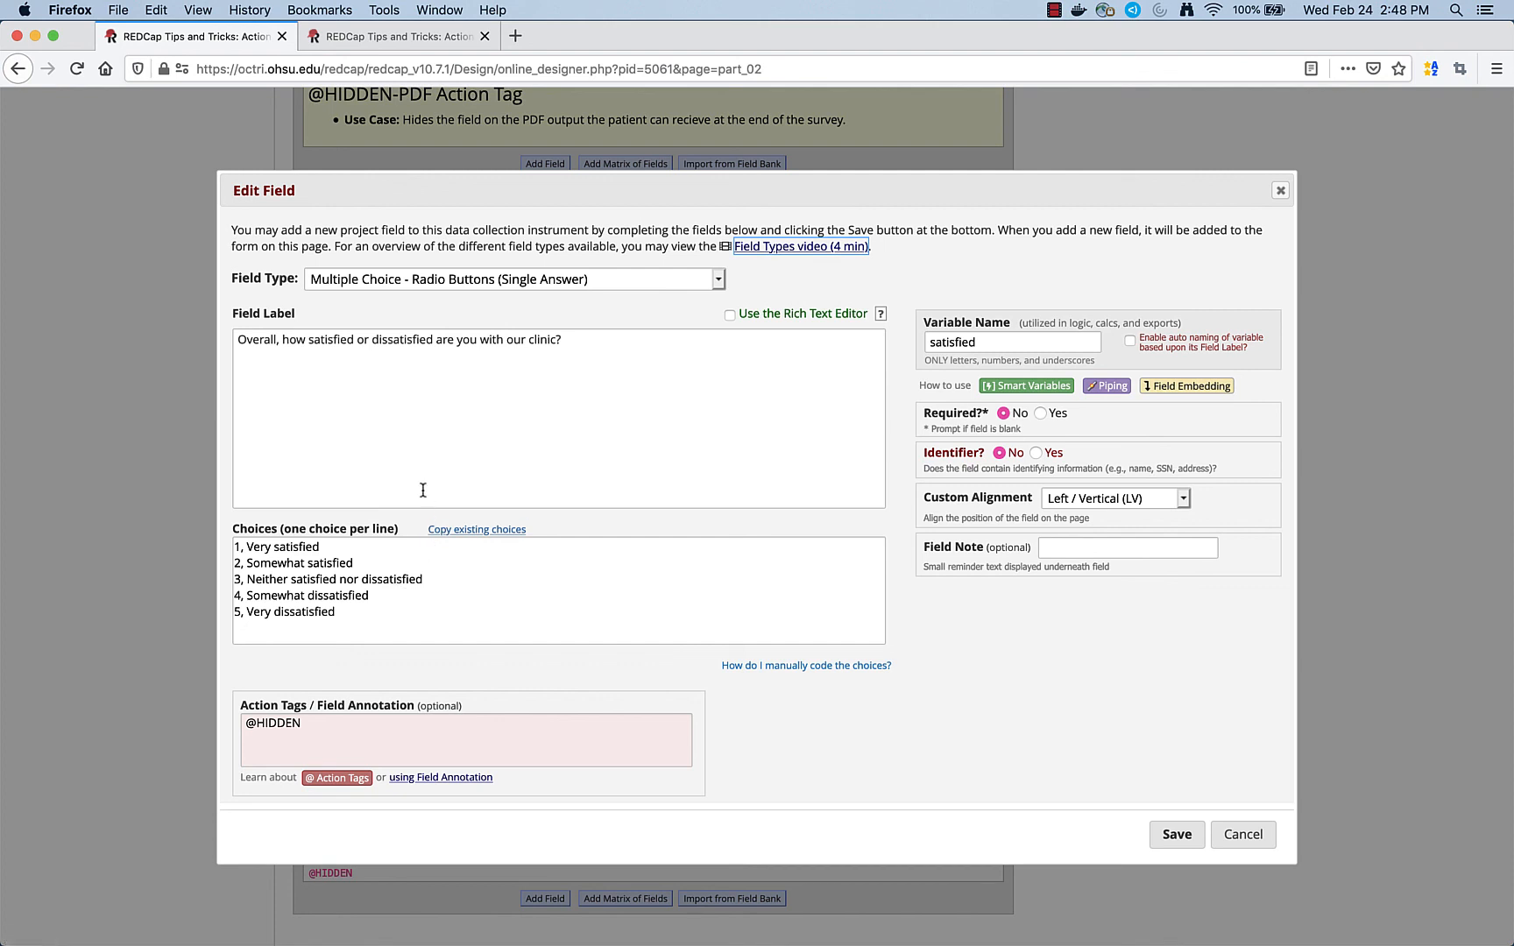
left_click(1187, 835)
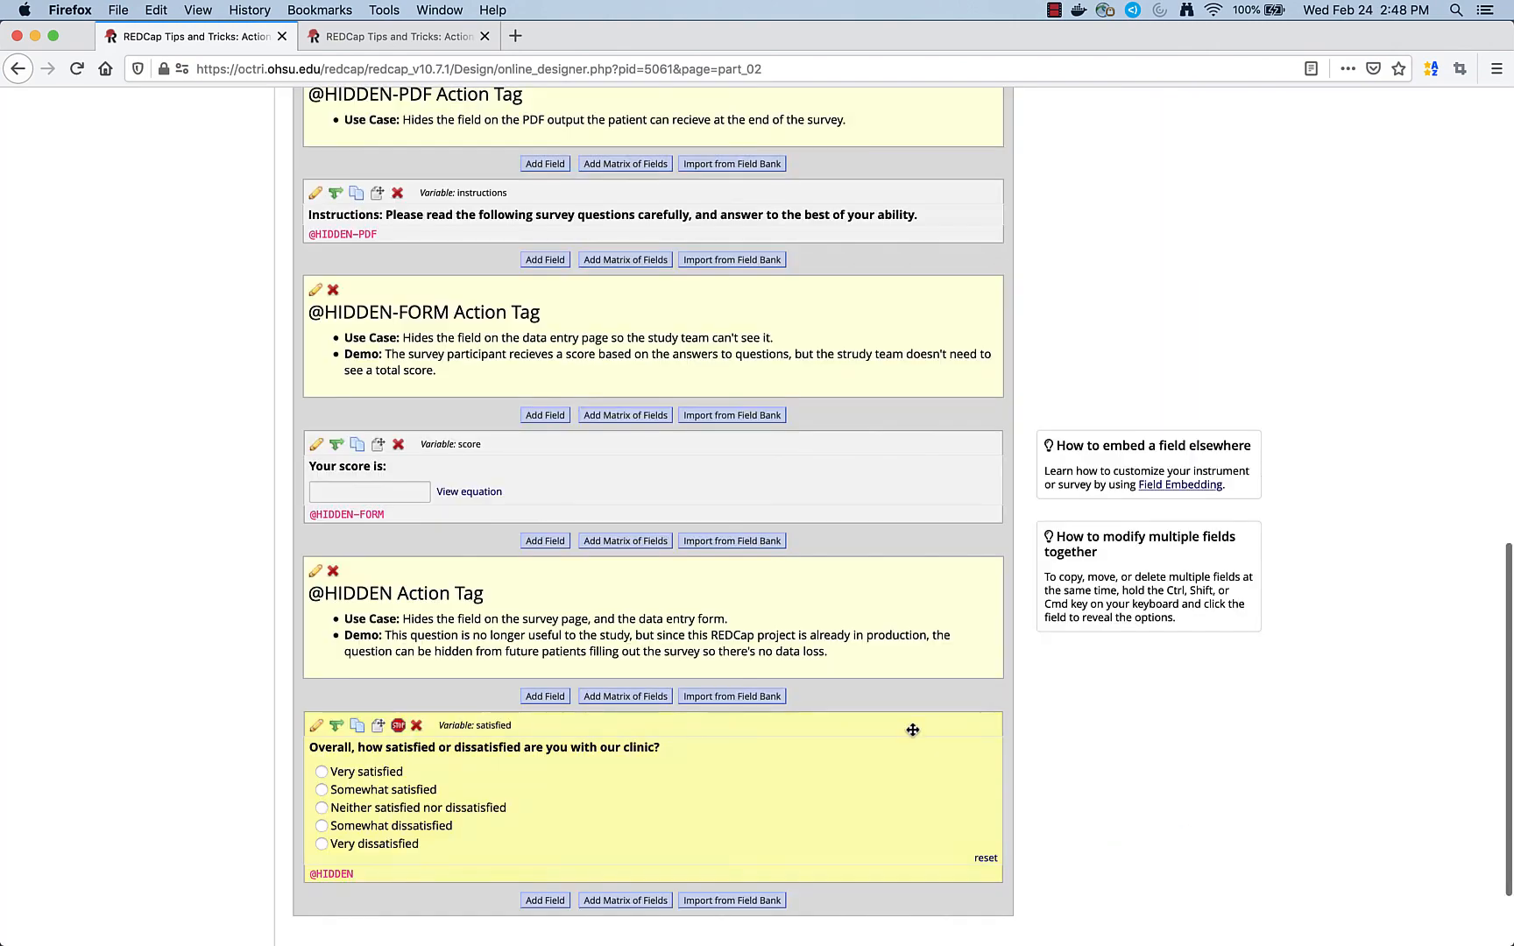
Go back to the list of instruments and open the Part 01 instrument
scroll(912, 729, "up", 20)
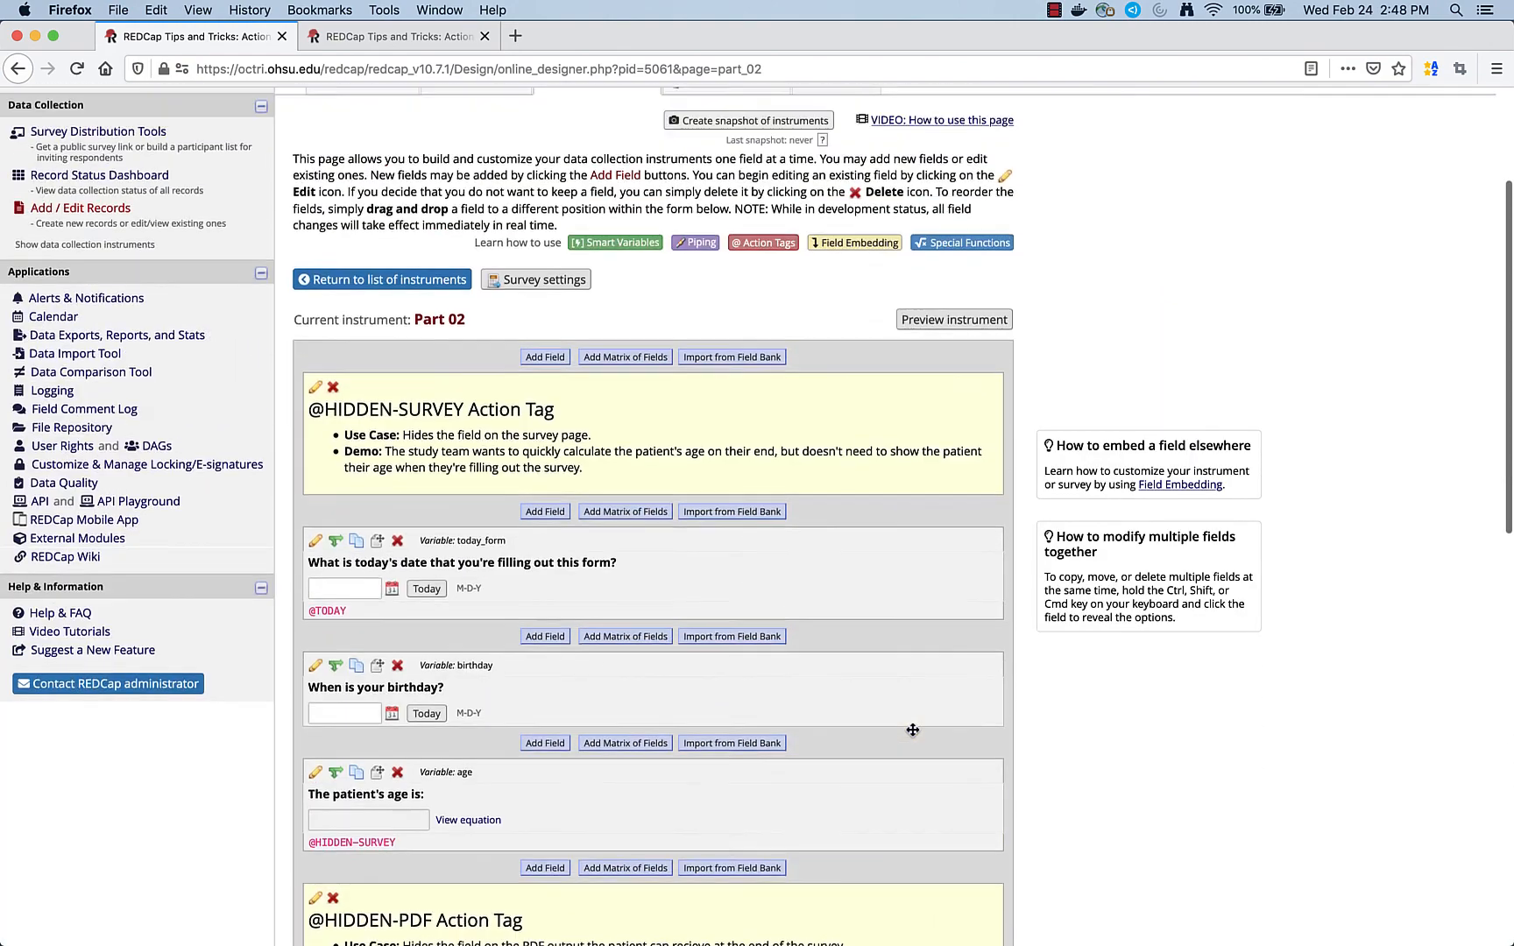
scroll(912, 729, "up", 1)
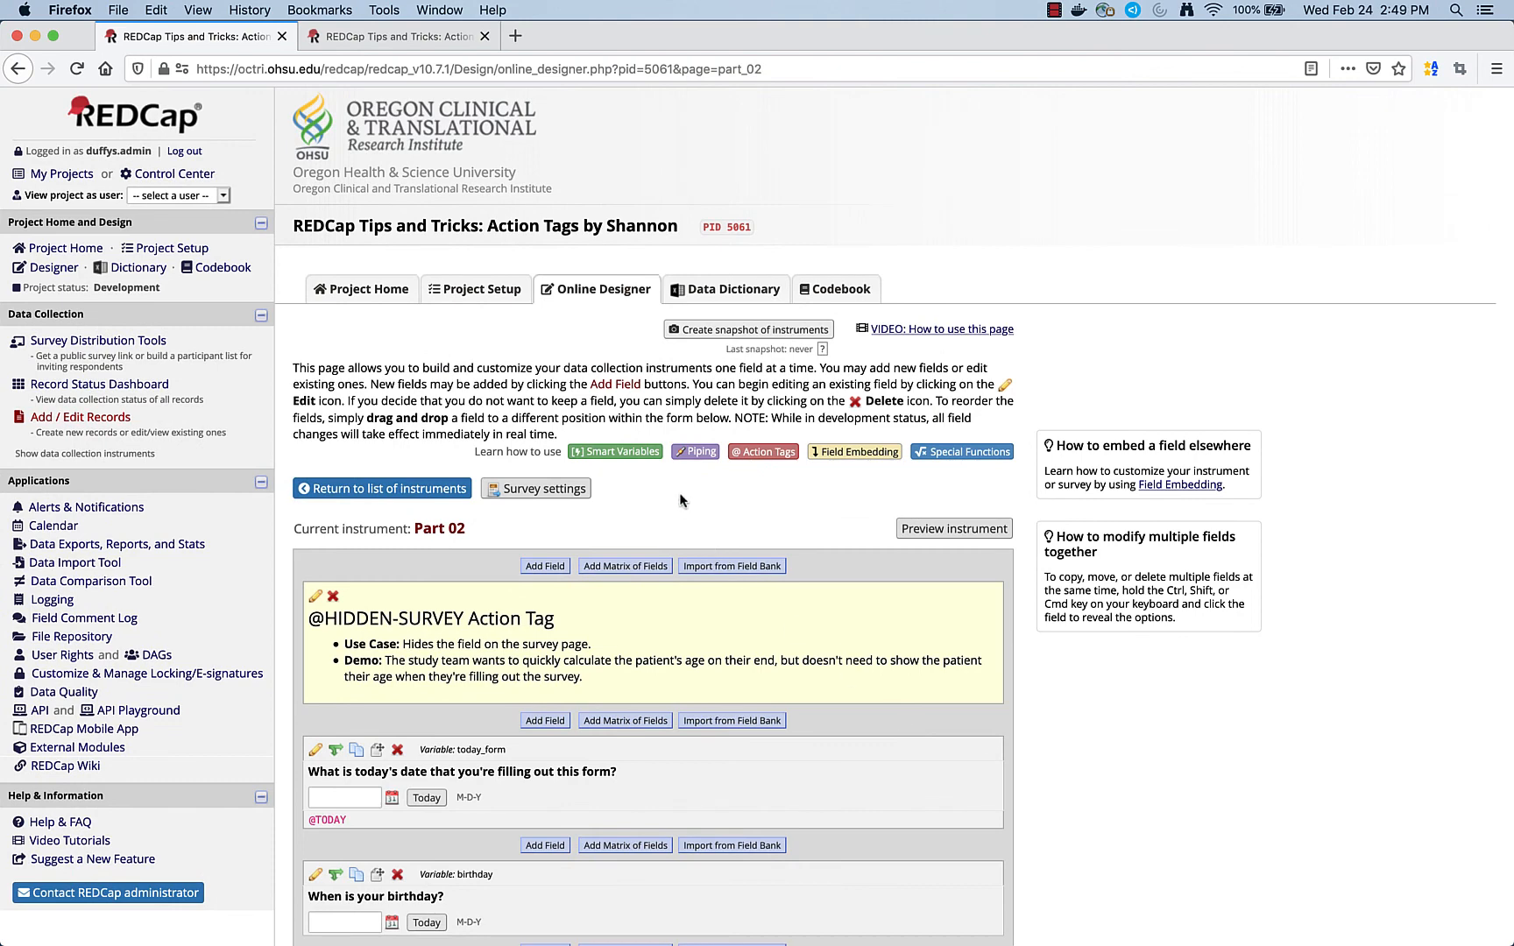
left_click(407, 492)
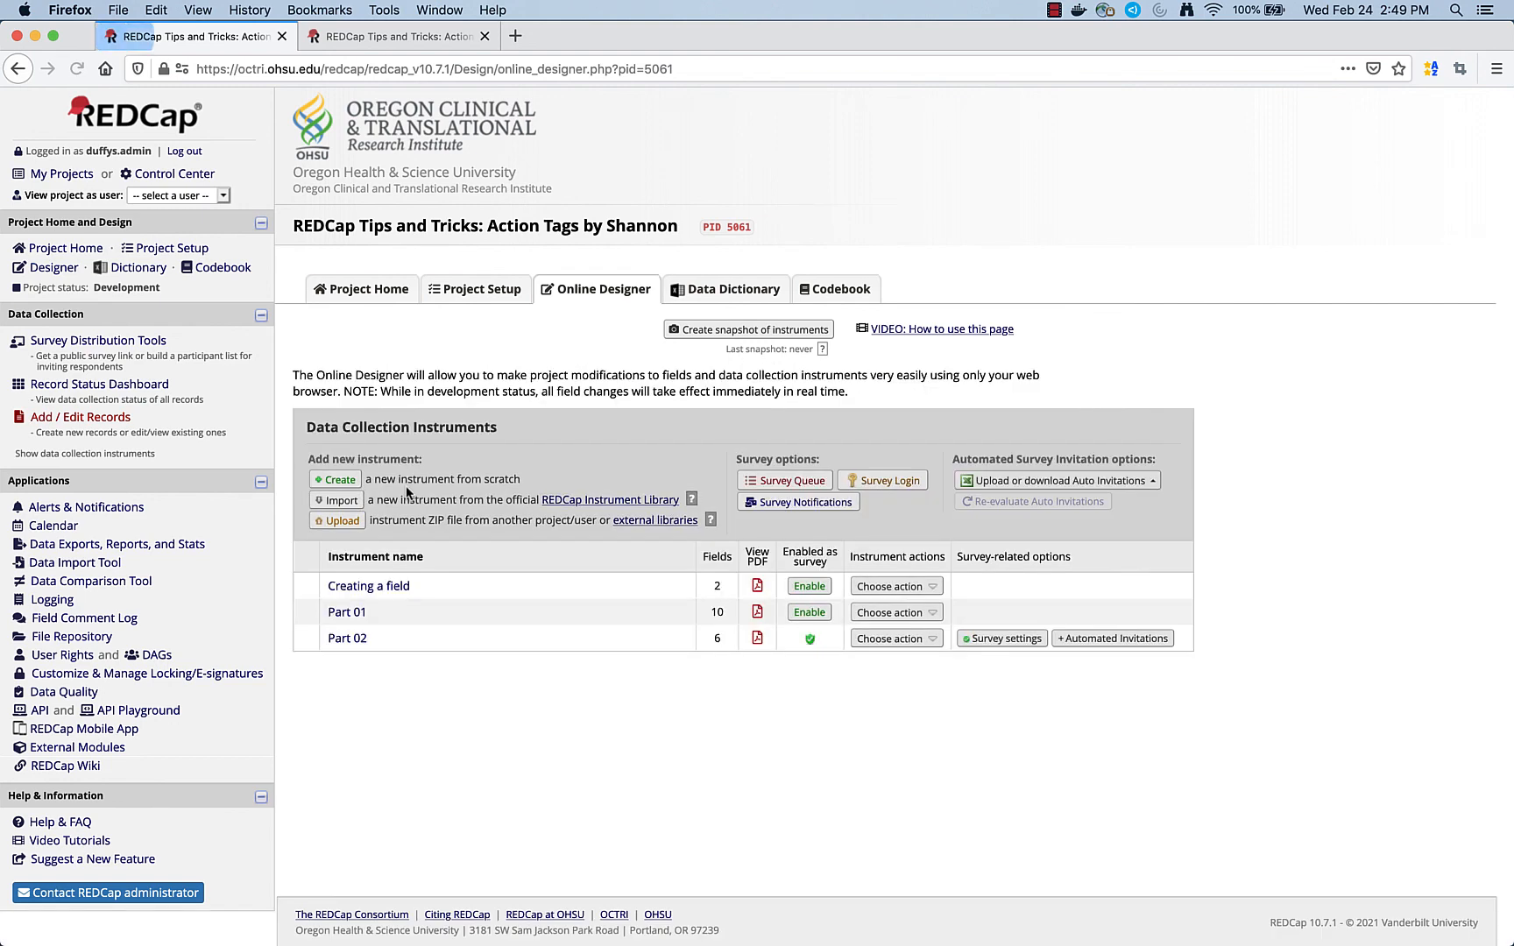
left_click(348, 613)
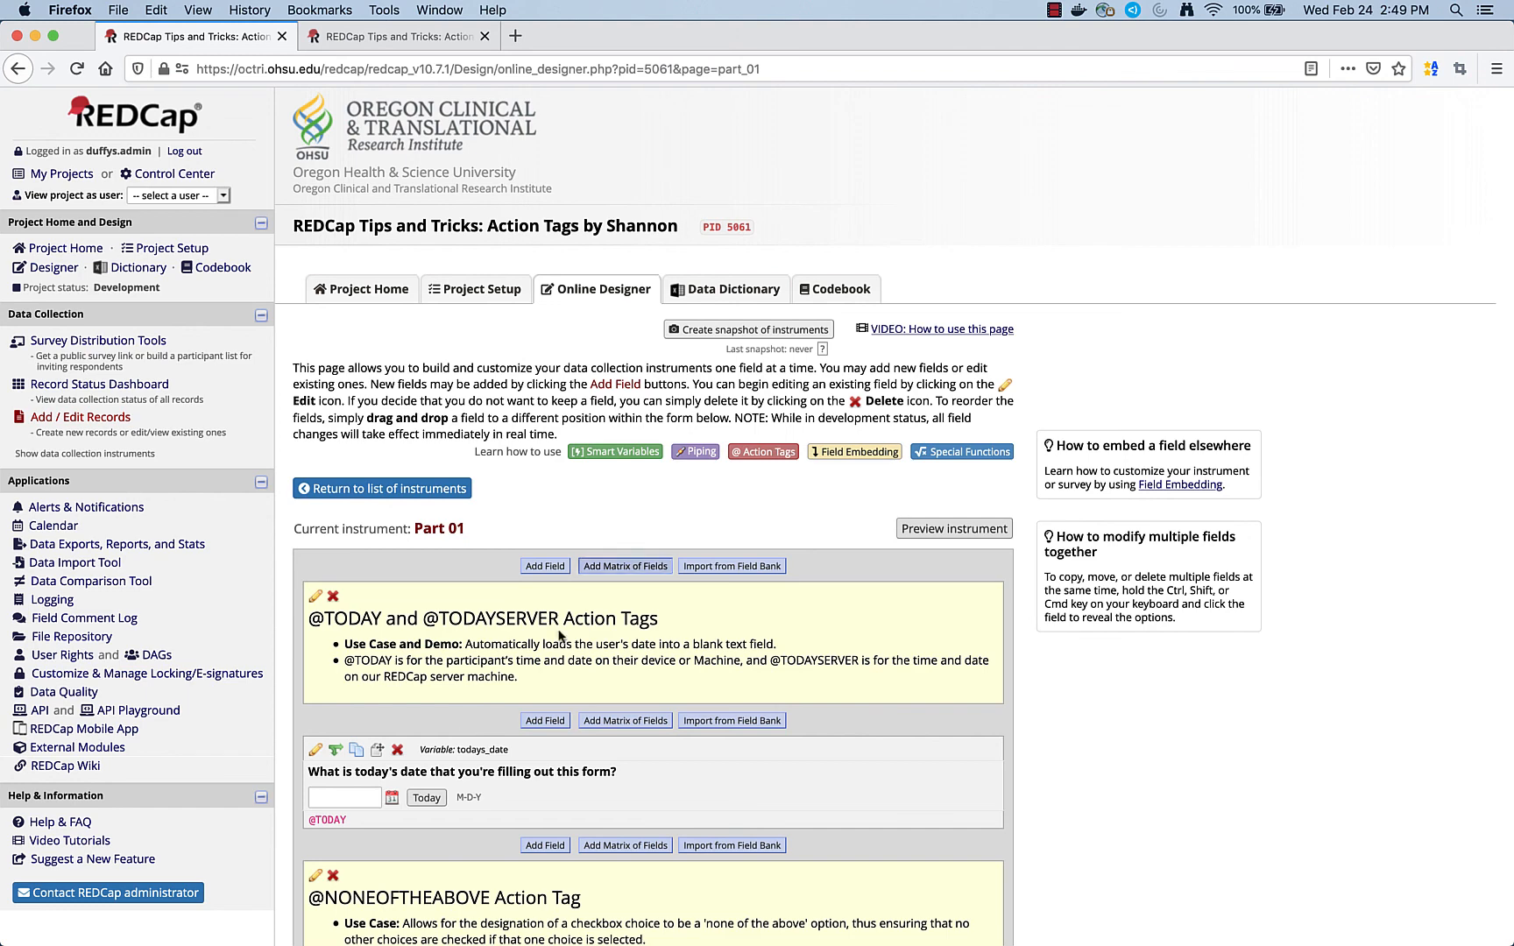
Consult the action tags reference from the designer and from the todays_date field's settings, and close both without saving
left_click(758, 462)
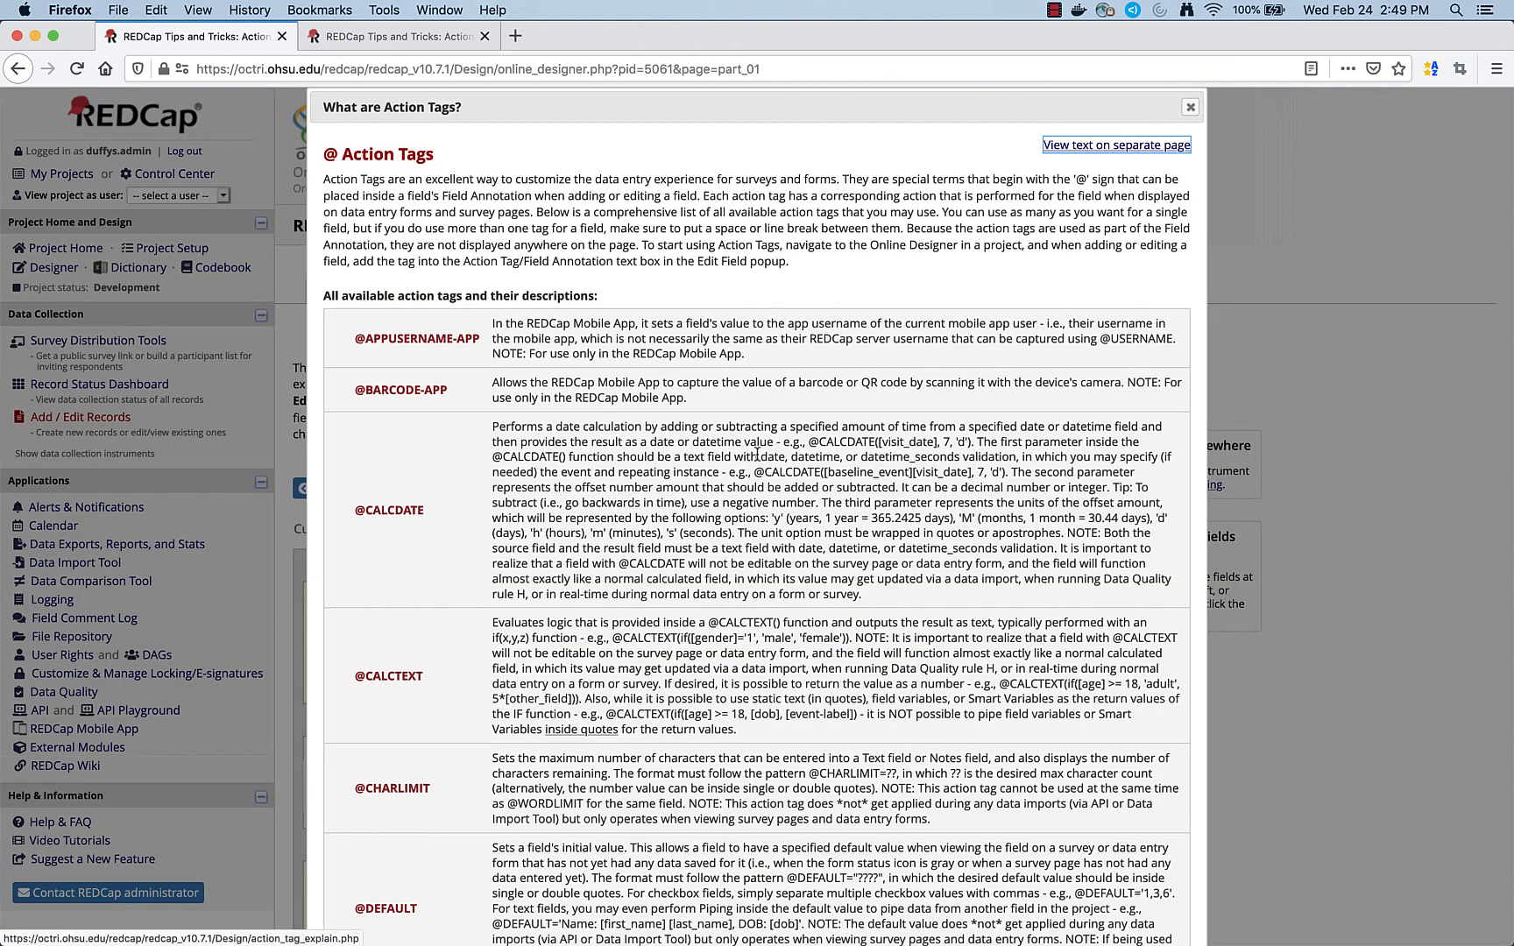
left_click(1188, 111)
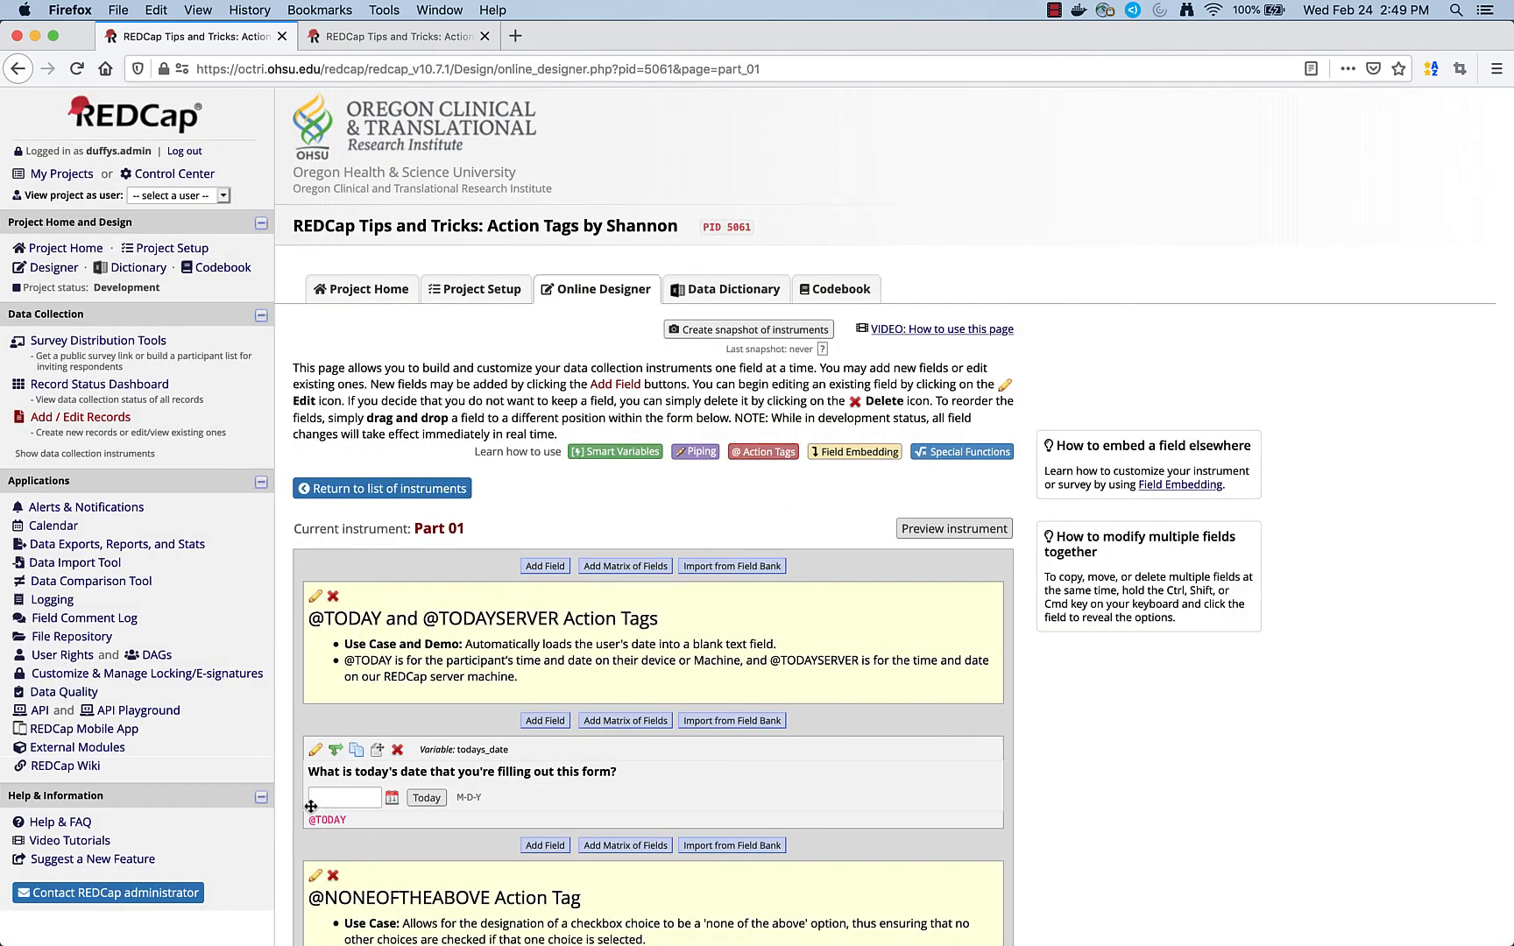
left_click(314, 749)
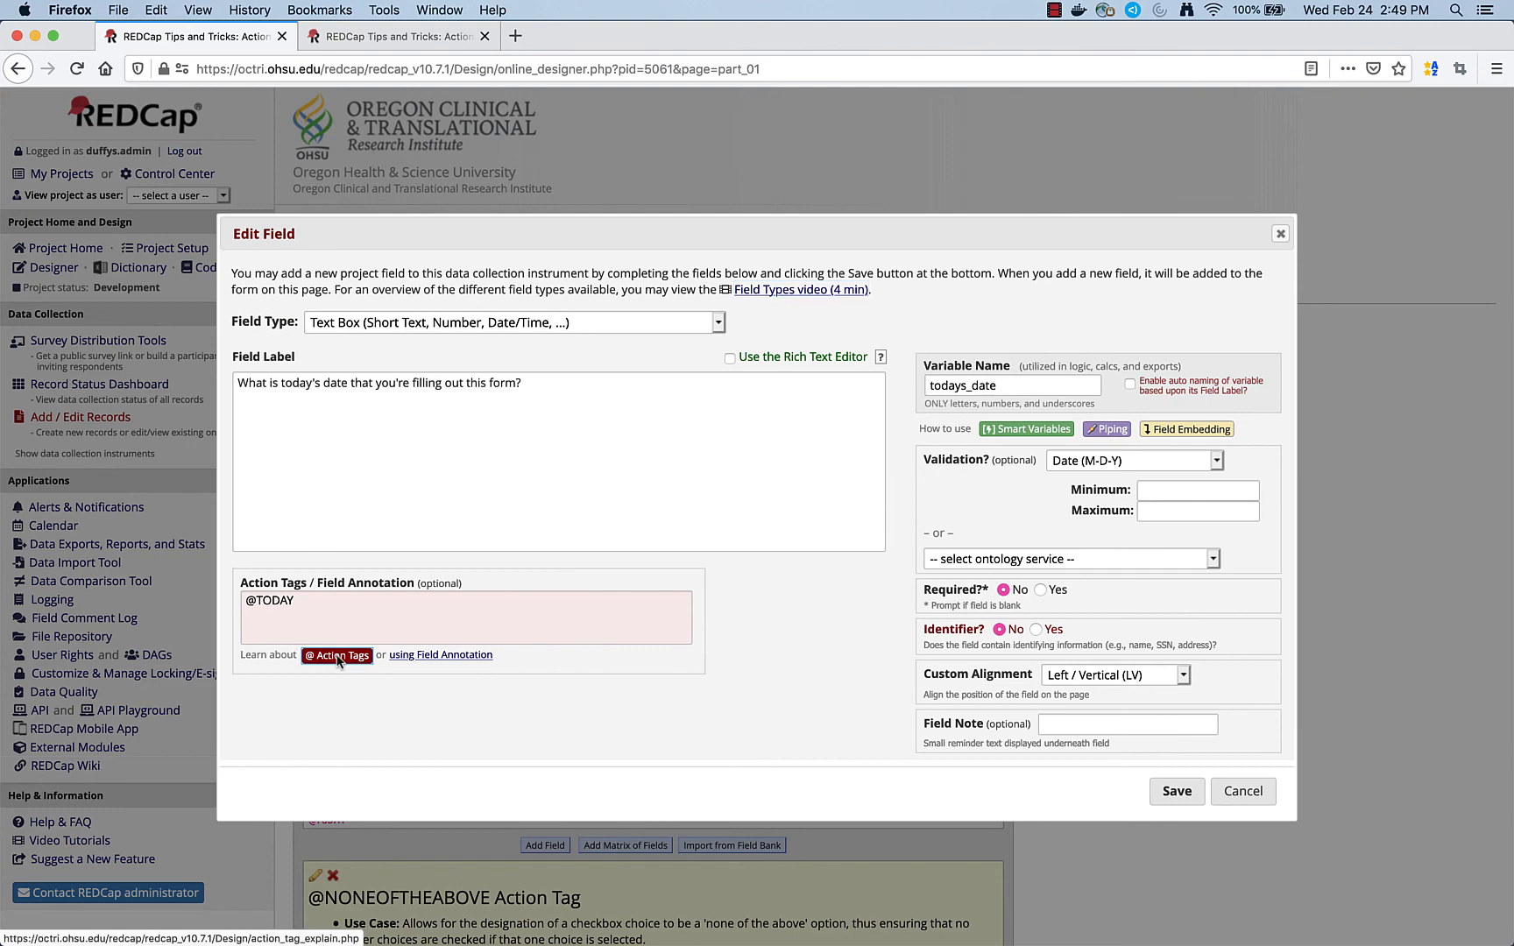
left_click(338, 658)
left_click(1158, 906)
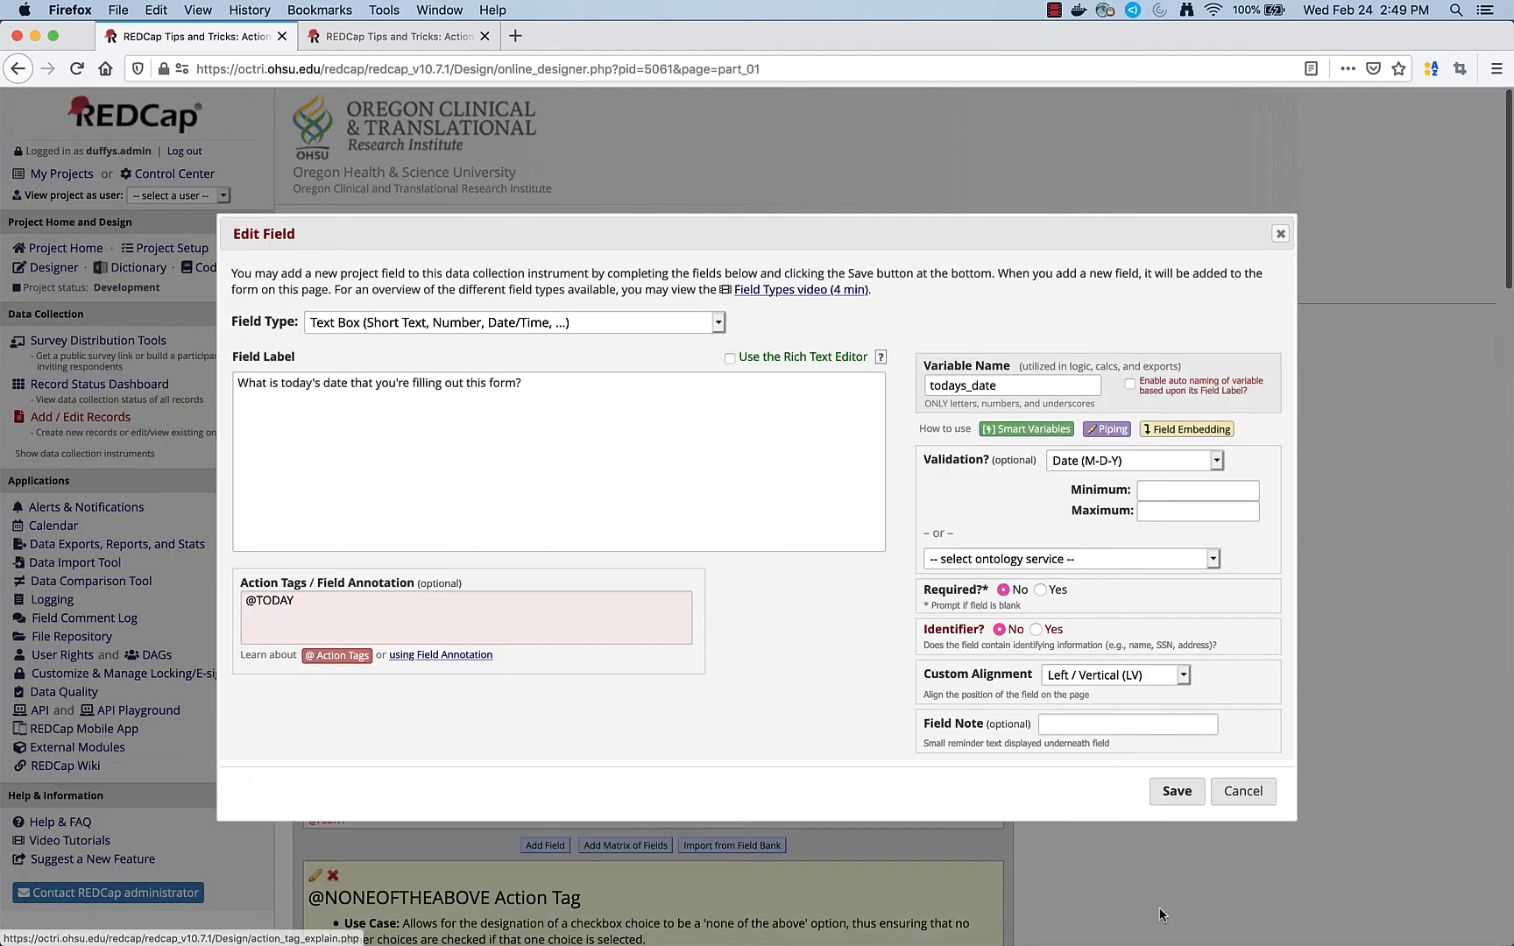
left_click(1249, 793)
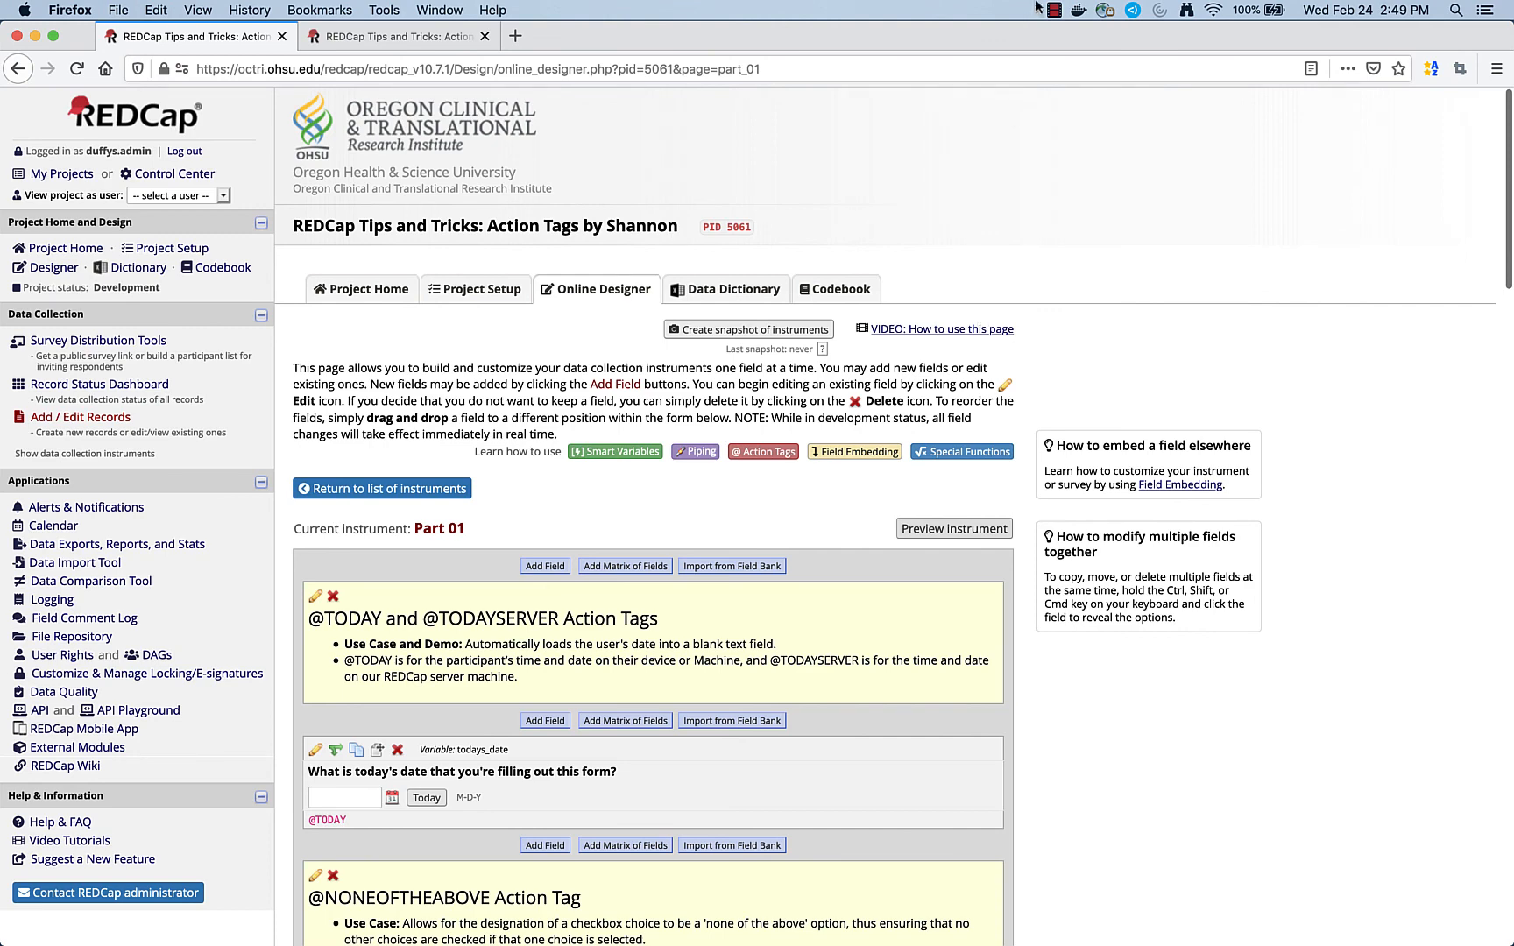